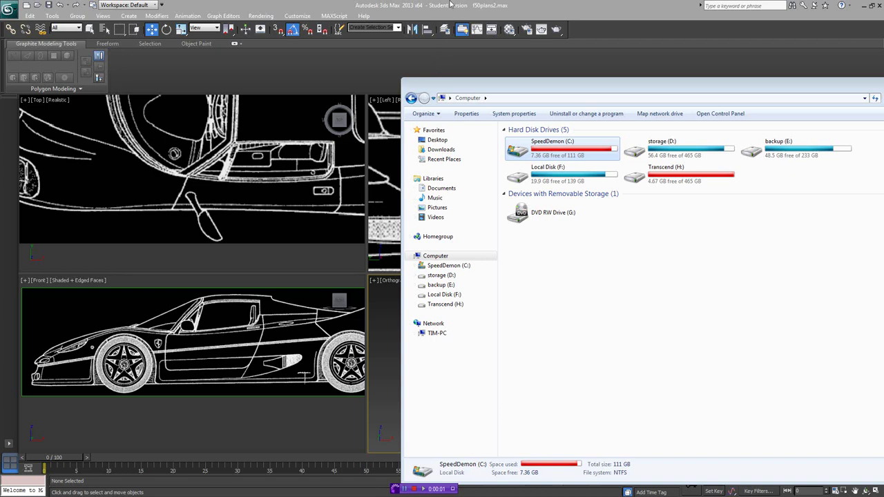
- Switch to 3ds Max and change the orthographic viewport to a perspective view
click(450, 5)
scroll(567, 338, down, 3)
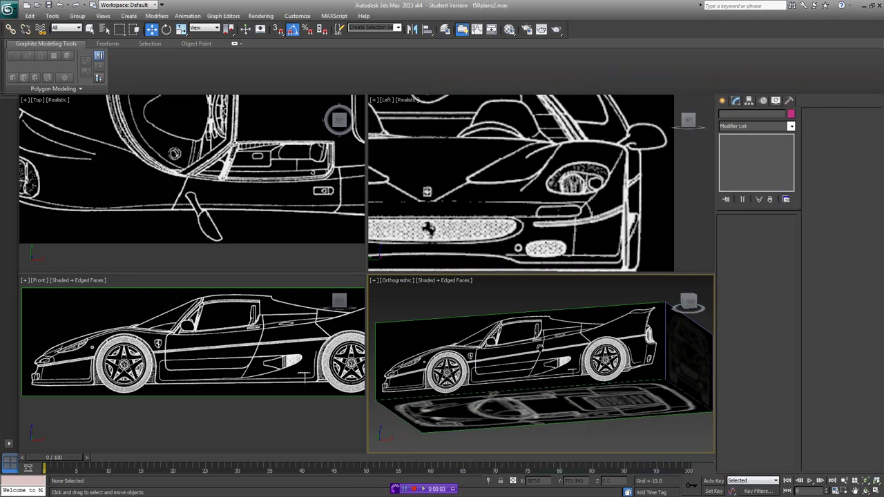
key(p)
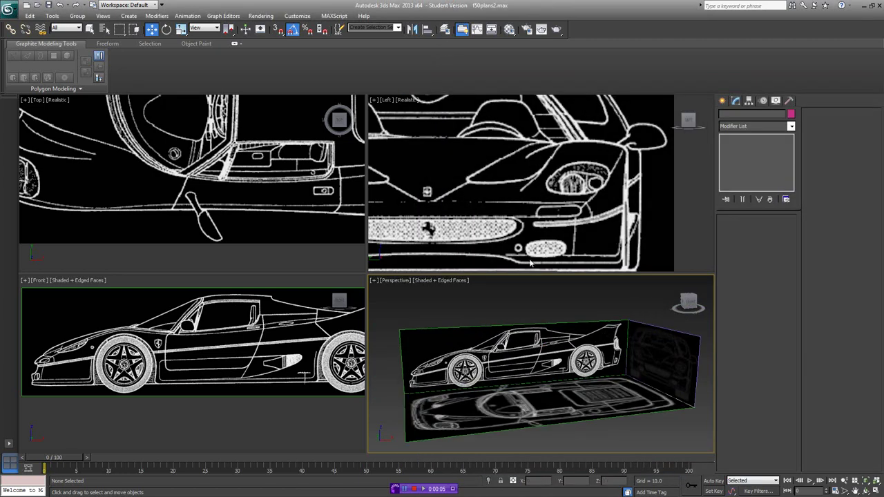
scroll(530, 262, down, 2)
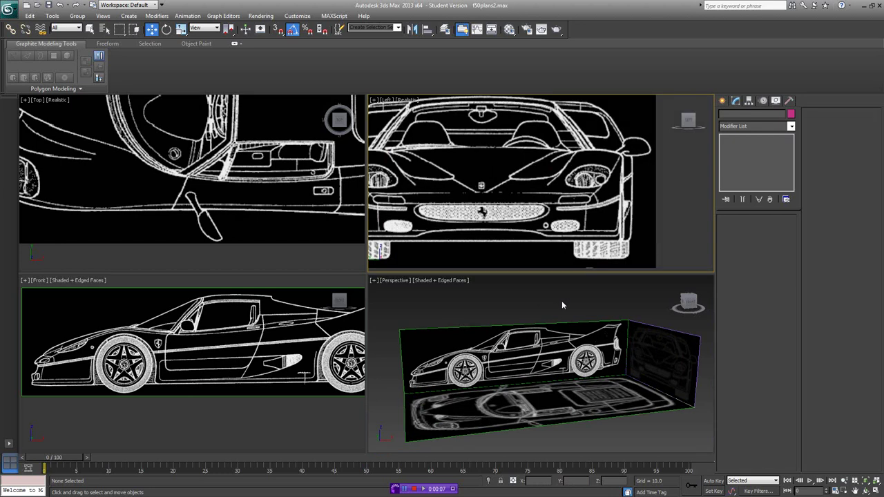
- Draw a plane about 182 by 117 units over the lower door panel in the front view
click(722, 101)
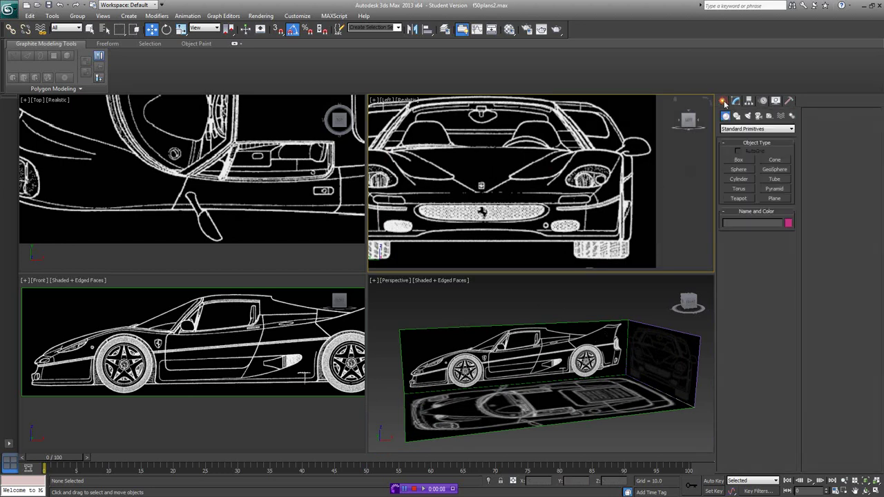
click(774, 198)
middle_drag(235, 319, 254, 324)
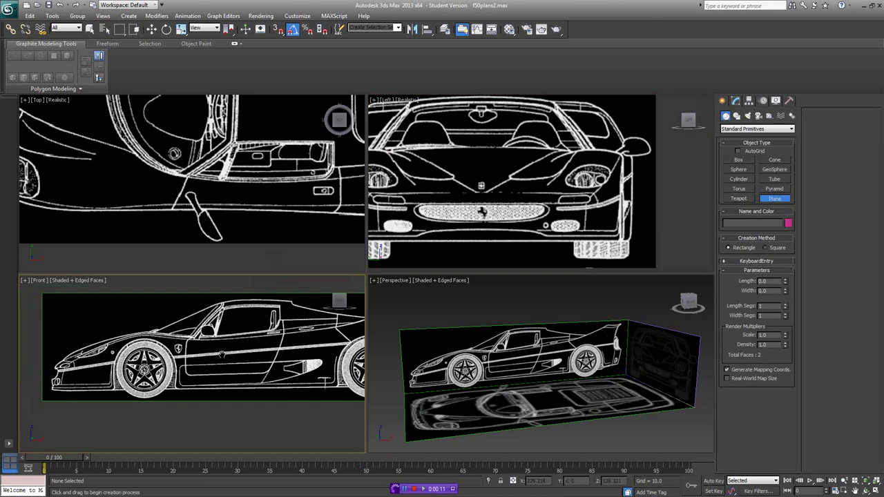
scroll(221, 354, up, 2)
drag(164, 354, 272, 424)
key(w)
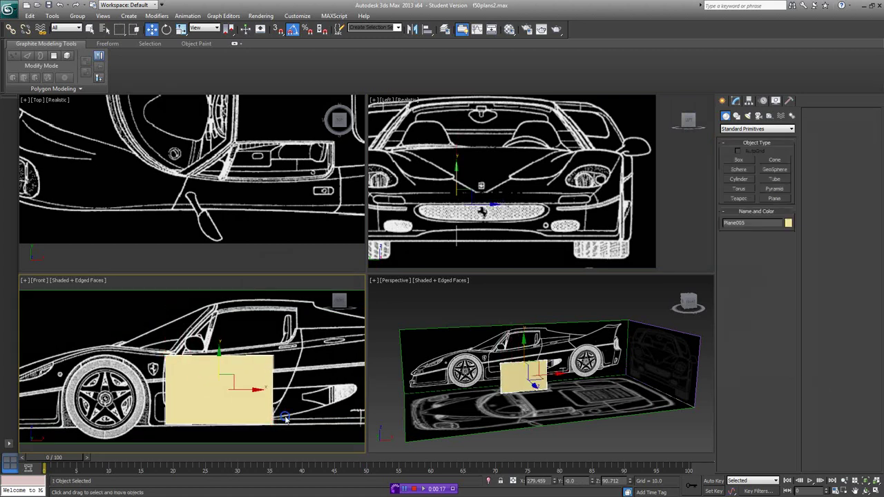
- Move the plane outward in the top view to the car's door side, at about Y -178
scroll(223, 241, down, 5)
drag(196, 114, 214, 160)
alt+middle_drag(523, 388, 561, 393)
scroll(167, 339, down, 3)
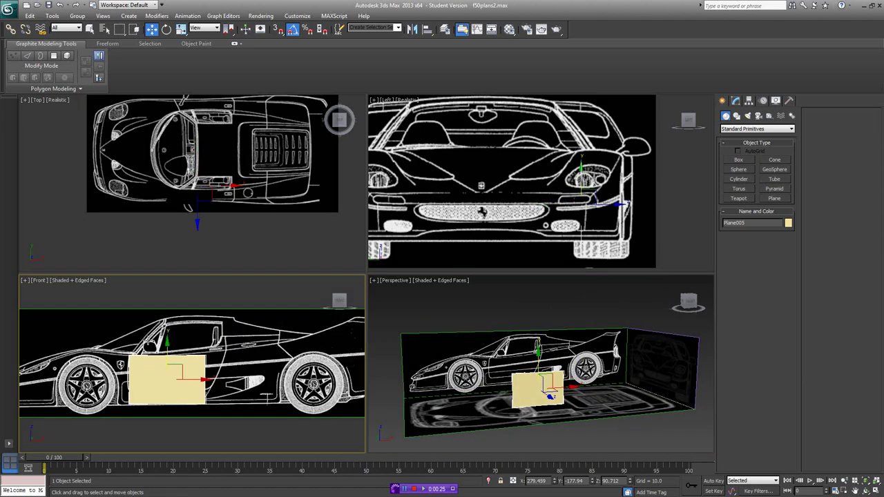
- Make the plane see-through and adjust its height to about Z 90 to match the door in the front view
alt+middle_drag(204, 344, 228, 349)
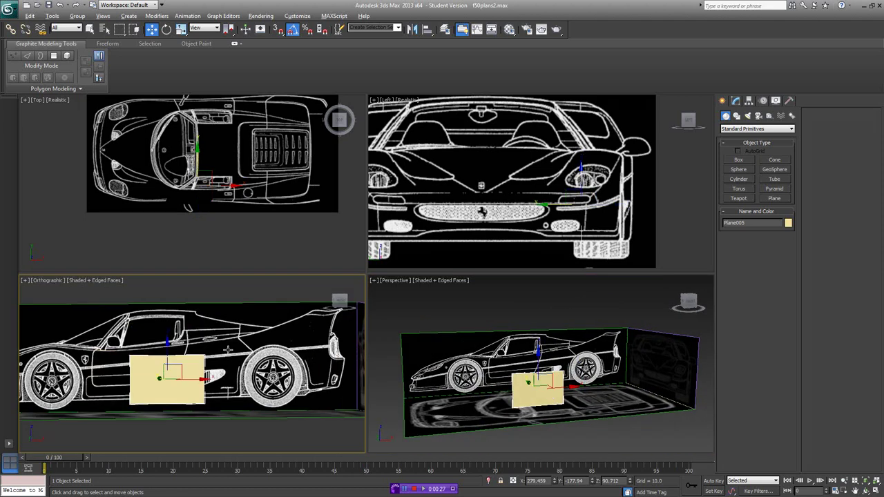
key(alt+x)
key(f)
scroll(216, 360, up, 4)
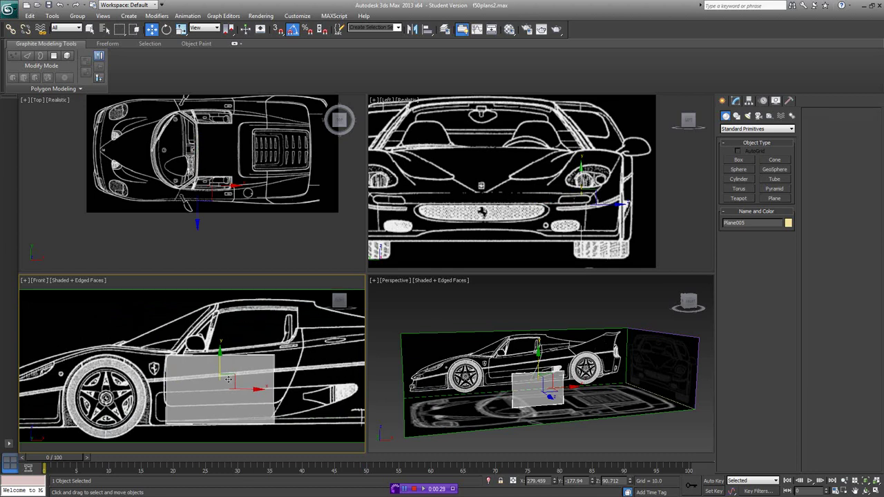
drag(220, 367, 244, 367)
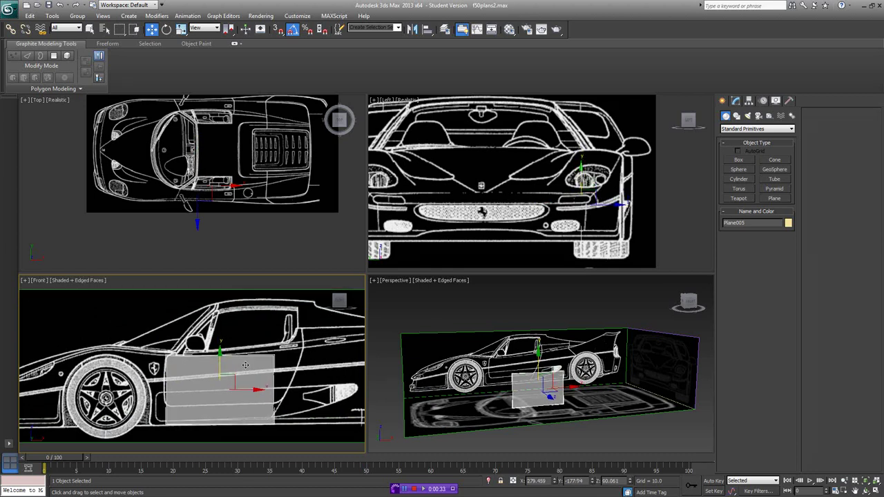
scroll(246, 364, up, 4)
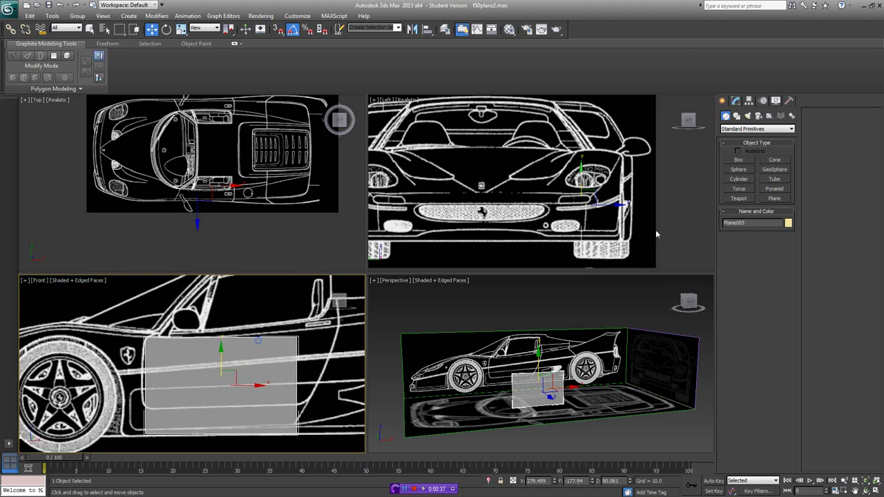
- Convert the door plane to an Editable Poly
click(736, 102)
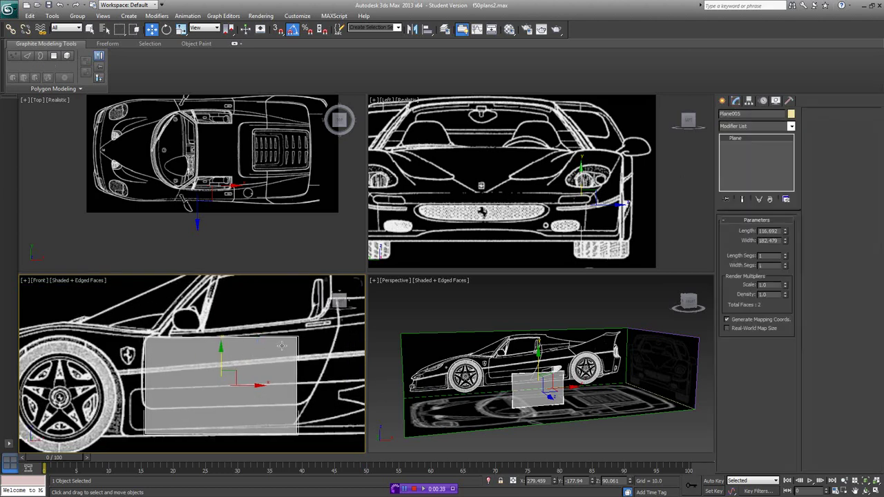
click(371, 445)
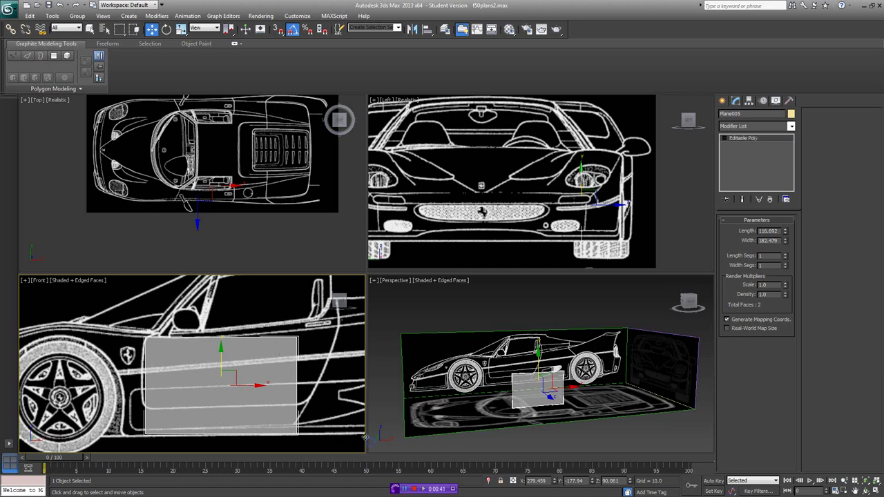
middle_drag(279, 350, 279, 358)
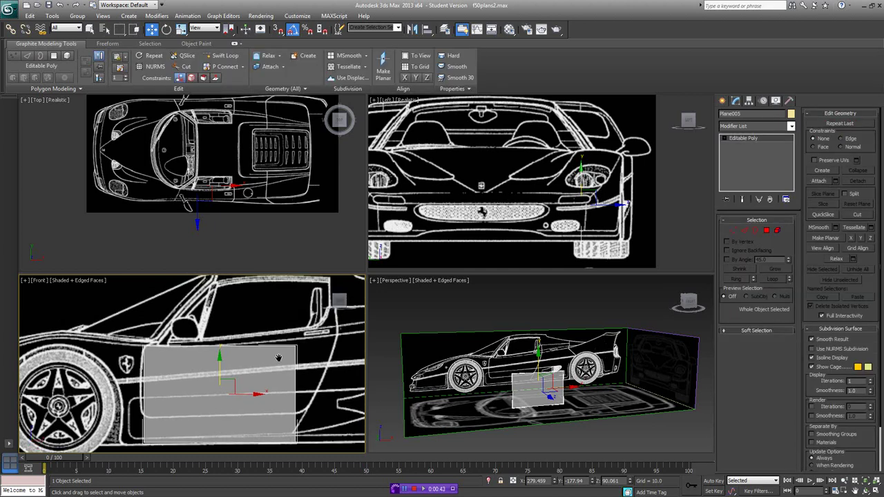
- Extend the plane's upper edge into a new polygon reaching the top of the side window
click(734, 230)
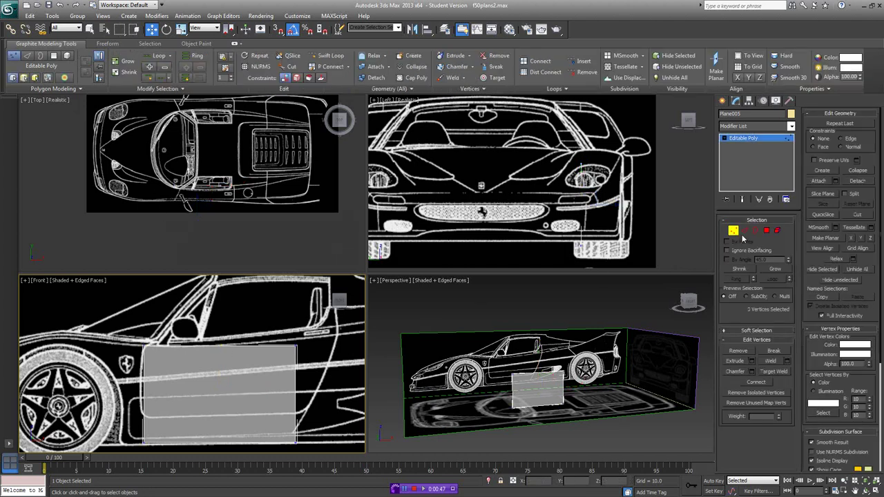
click(744, 230)
middle_drag(255, 341, 259, 374)
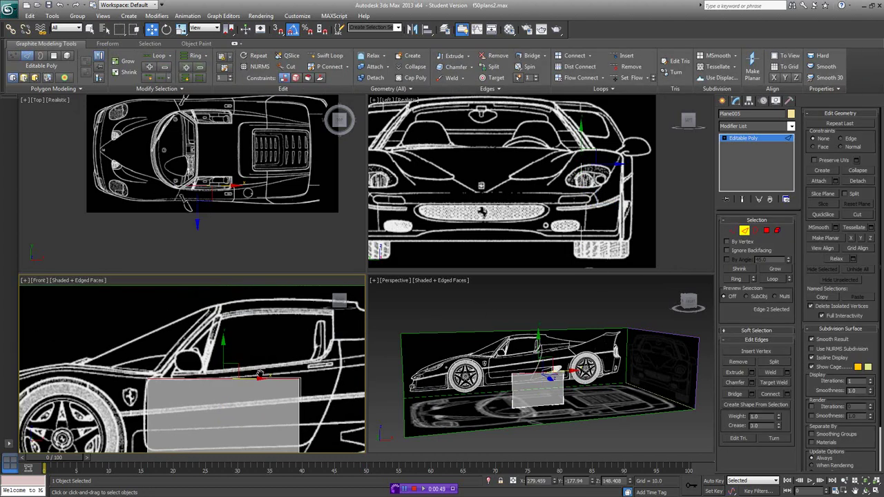
shift+drag(232, 368, 300, 297)
middle_drag(327, 291, 299, 296)
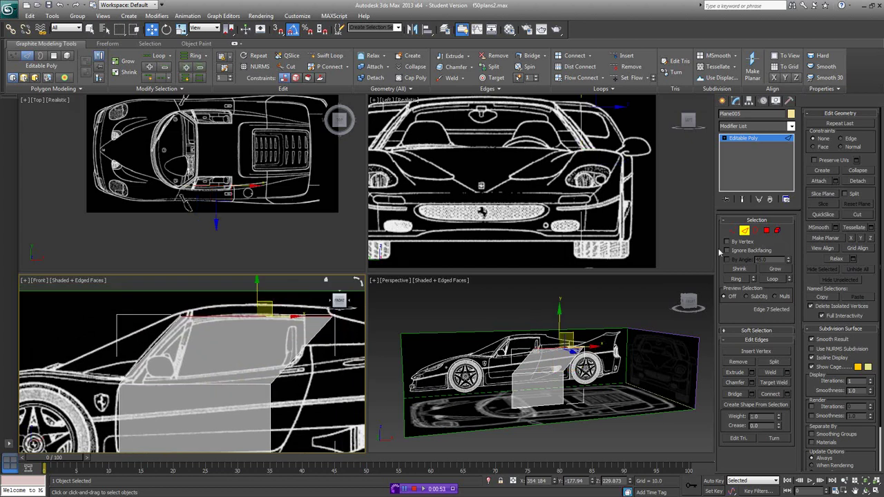
- Move the new polygon's upper rear vertex forward to the window's rear top corner
click(733, 230)
middle_drag(342, 325, 287, 330)
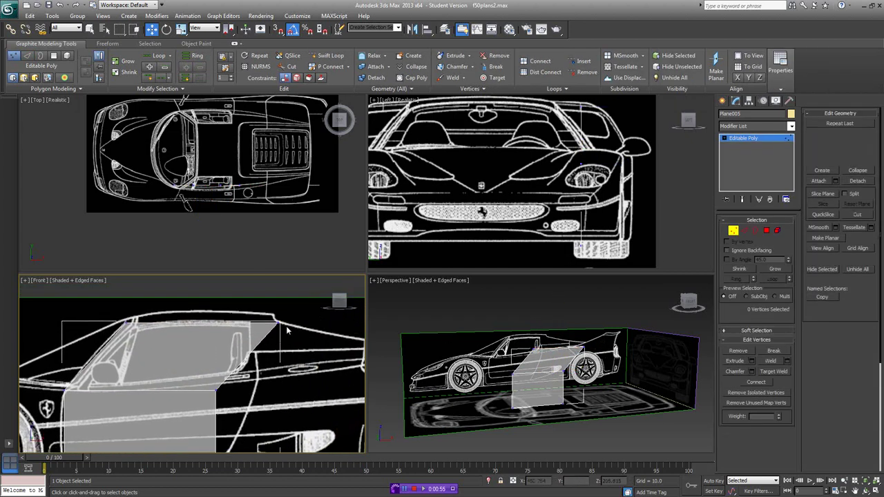
click(278, 323)
drag(302, 324, 276, 330)
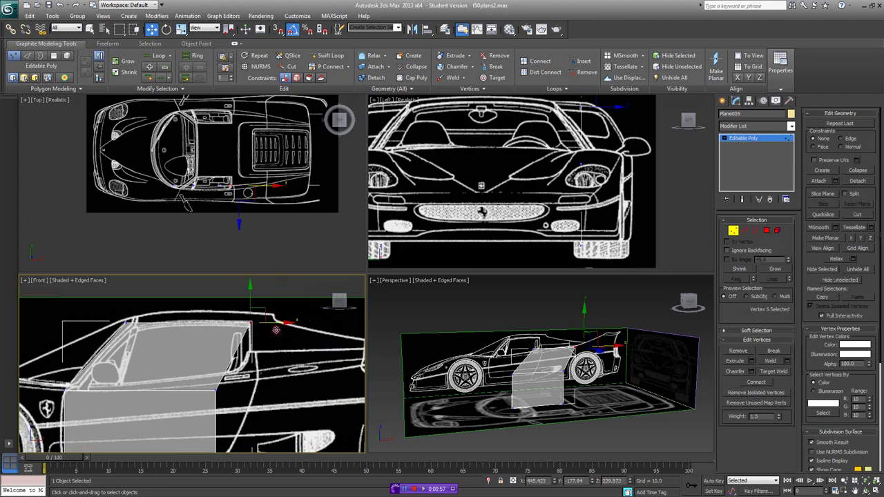
- Move the middle and bottom rear vertices onto the door's rear outline in the front view
drag(257, 365, 199, 409)
drag(232, 383, 276, 372)
middle_drag(276, 372, 300, 300)
drag(266, 388, 256, 416)
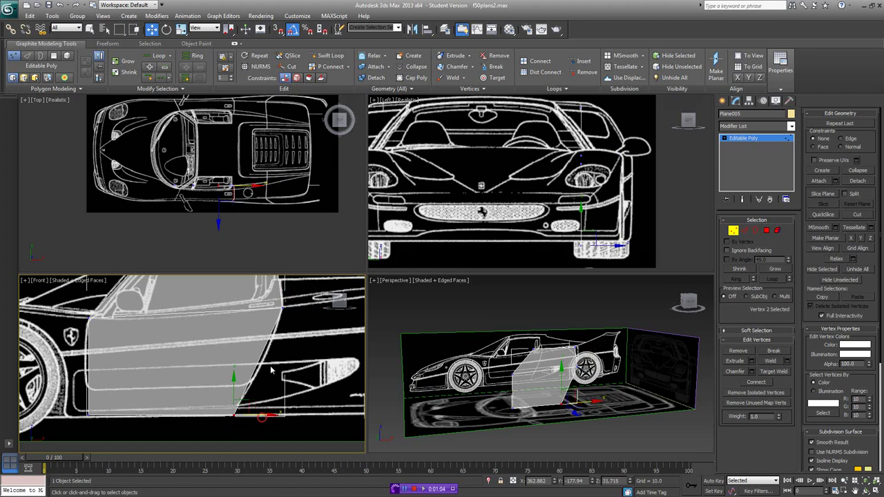
middle_drag(271, 370, 295, 388)
scroll(297, 386, down, 2)
middle_drag(284, 329, 282, 364)
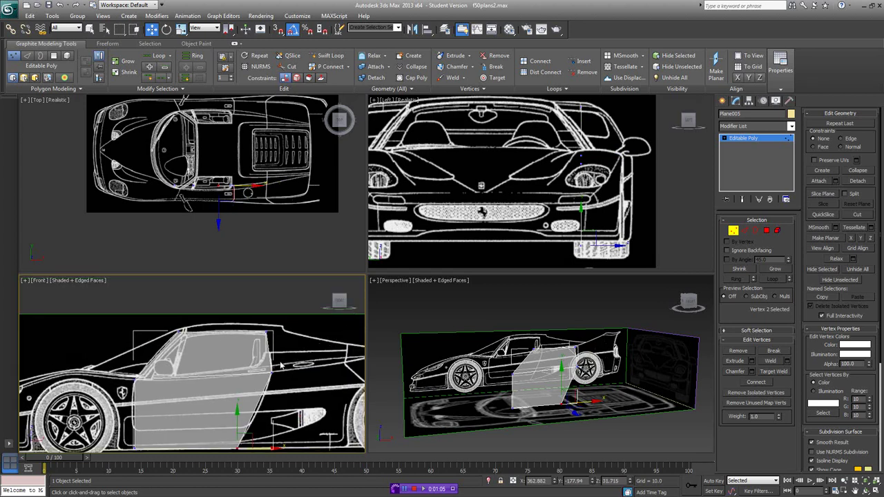
- Fit the upper front vertex to the windshield pillar and select the front vertex at the window base
scroll(221, 334, up, 3)
click(205, 340)
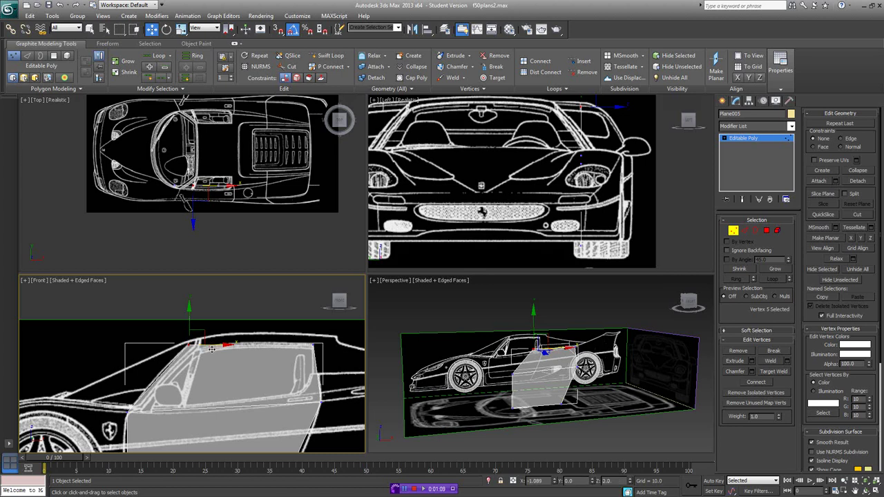
middle_drag(282, 370, 288, 320)
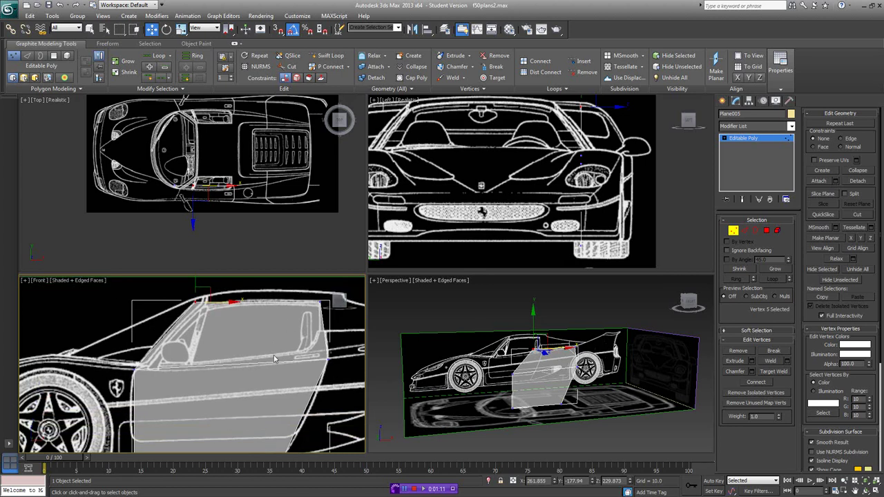
click(166, 364)
scroll(211, 351, down, 3)
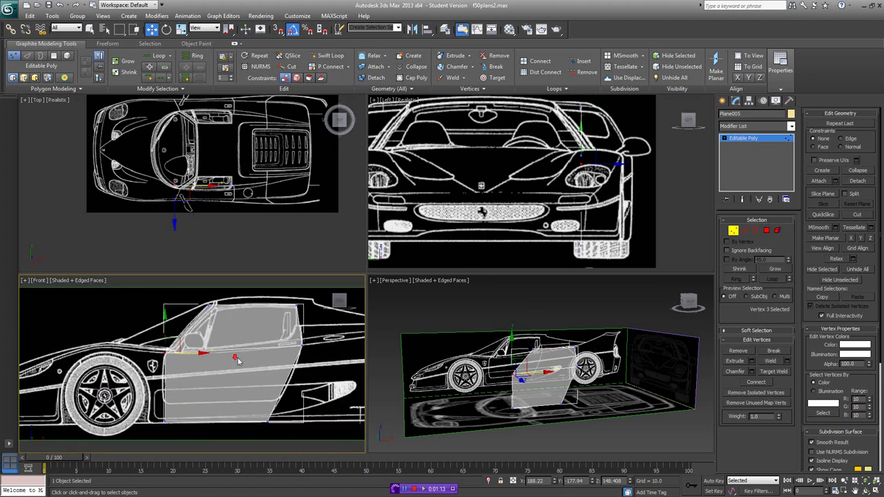
scroll(252, 364, up, 4)
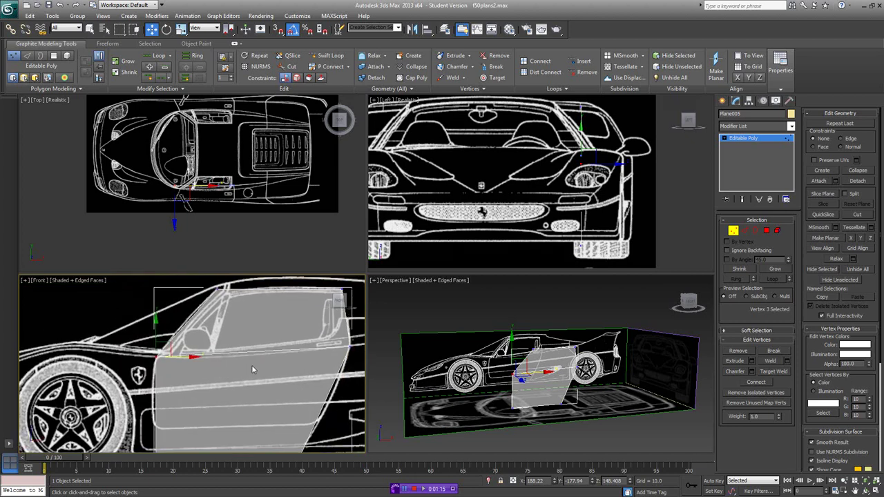
- Insert an edge loop with Swift Loop along the base of the door's window
click(329, 55)
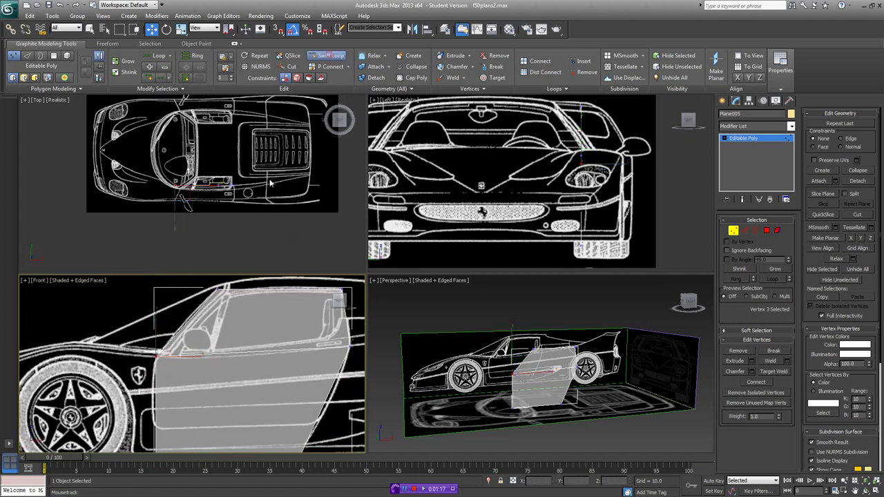
click(161, 353)
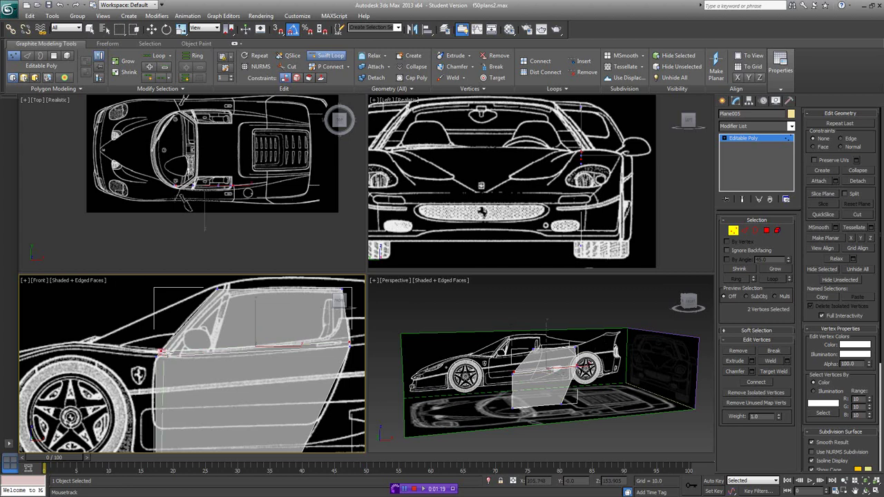
- Select the window-base loop vertices and the upper window vertices, and move them inward in the top view
scroll(213, 210, up, 5)
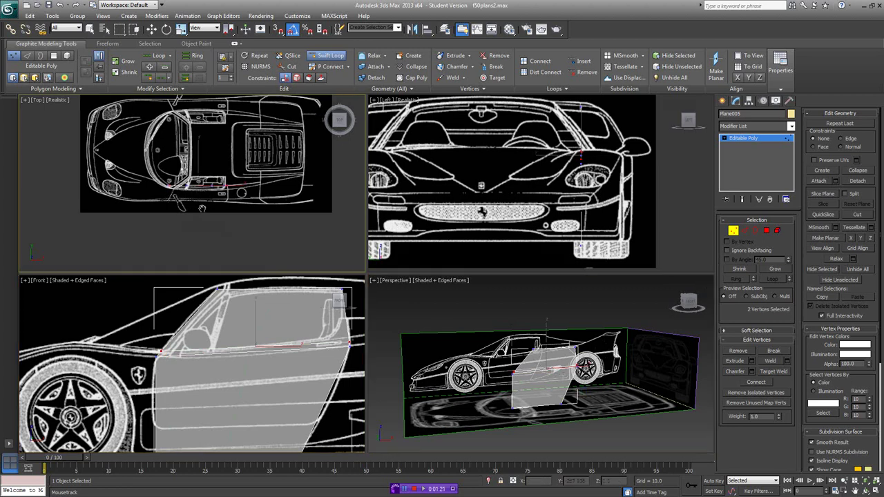
key(w)
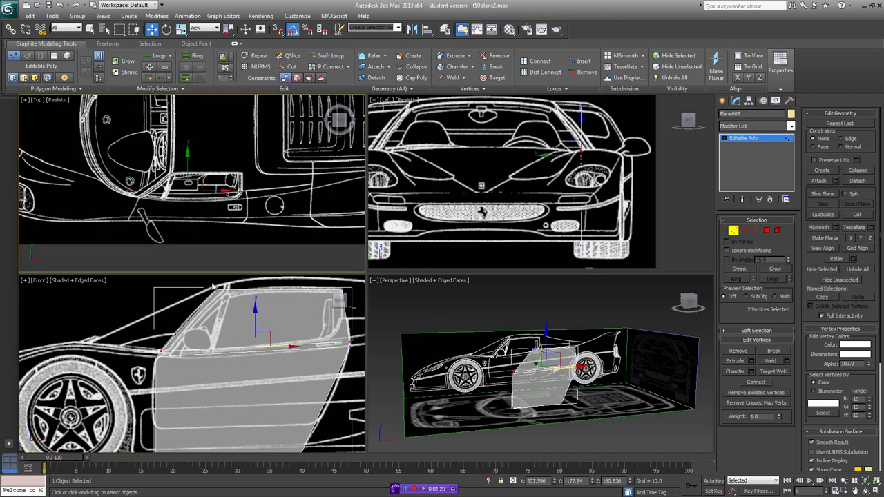
ctrl+click(216, 288)
middle_drag(315, 304, 309, 316)
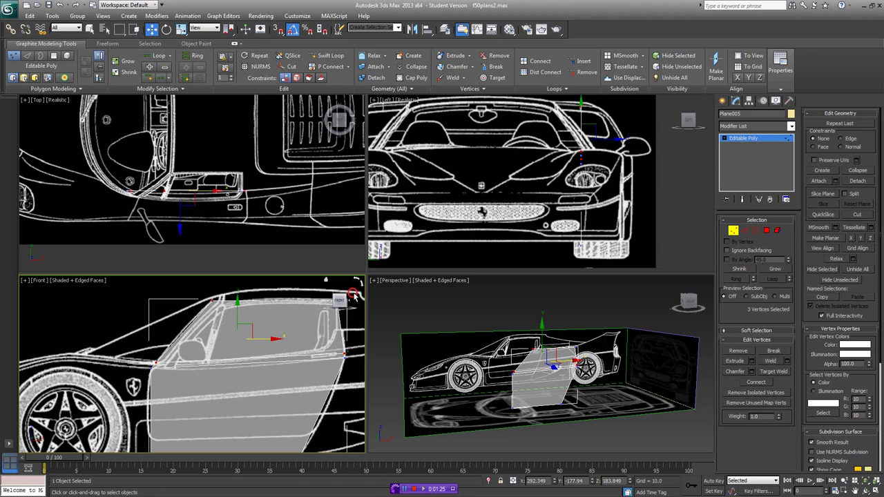
ctrl+drag(352, 291, 314, 317)
alt+middle_drag(314, 320, 258, 375)
key(f)
right_click(225, 190)
drag(199, 174, 205, 156)
click(204, 219)
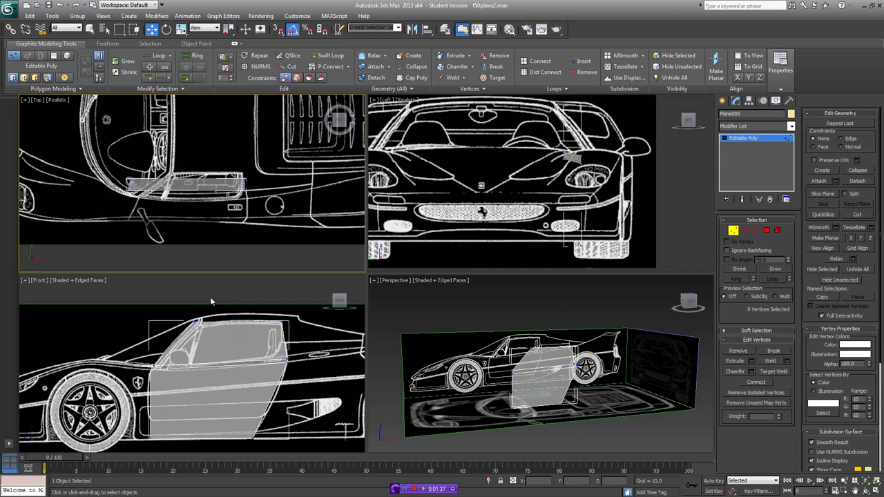
- Move the two uppermost window vertices further inward to the roof edge in the top view, to about Y -143
drag(170, 304, 301, 337)
right_click(209, 201)
scroll(208, 158, up, 2)
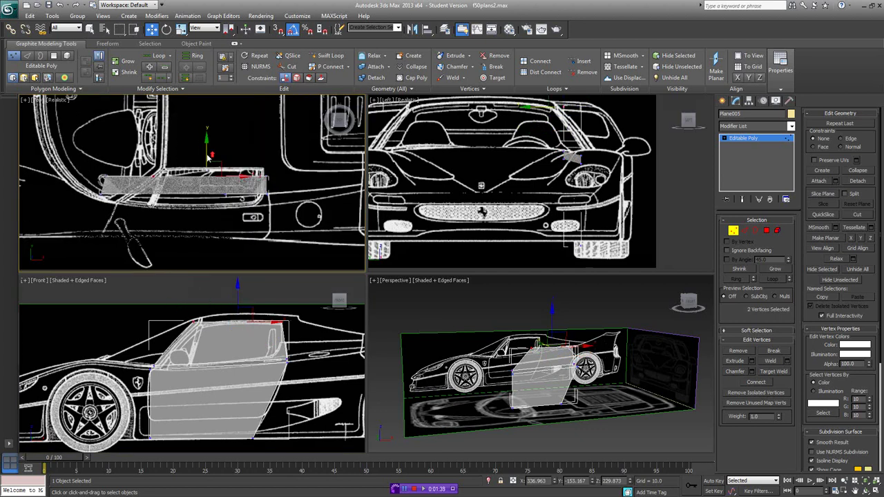
drag(207, 149, 207, 141)
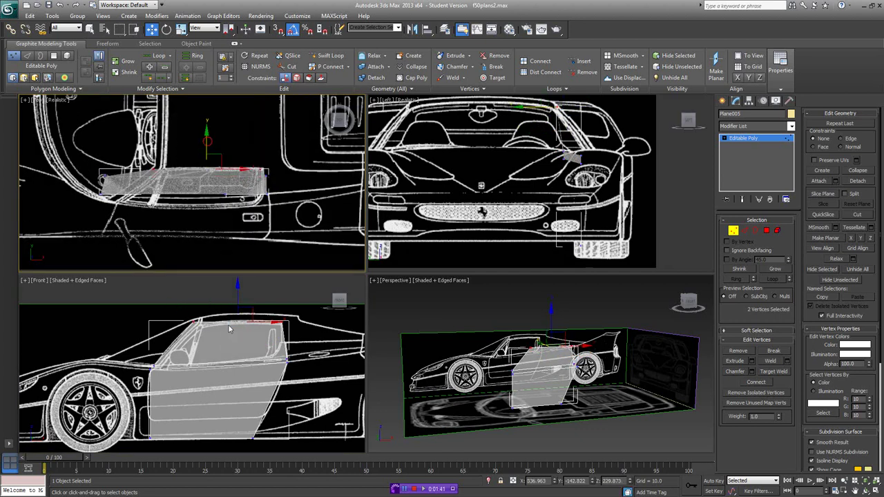
- Move the door's two bottom vertices outward to the body's outer edge in the top view, to about Y -236
middle_drag(221, 379, 235, 342)
drag(147, 392, 292, 416)
middle_drag(197, 220, 201, 207)
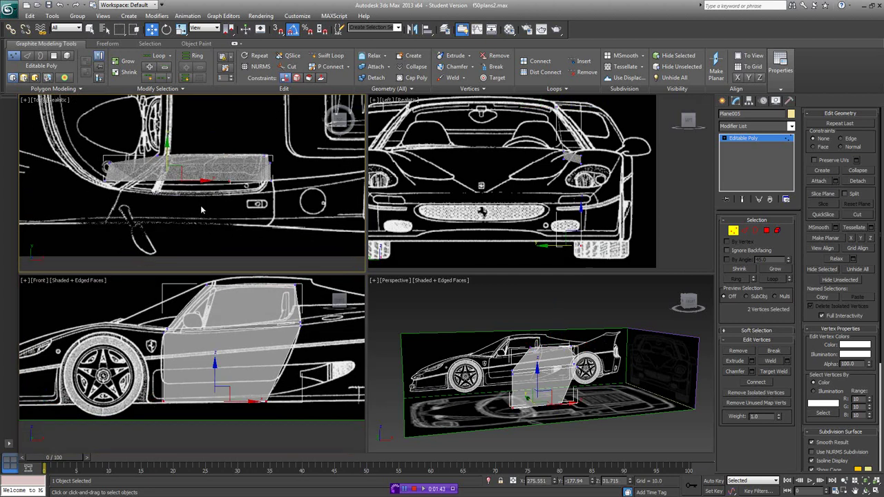
drag(167, 152, 163, 193)
- Switch the top view to Shaded display, and move the four window-base vertices outward about 51 units along Y
click(52, 102)
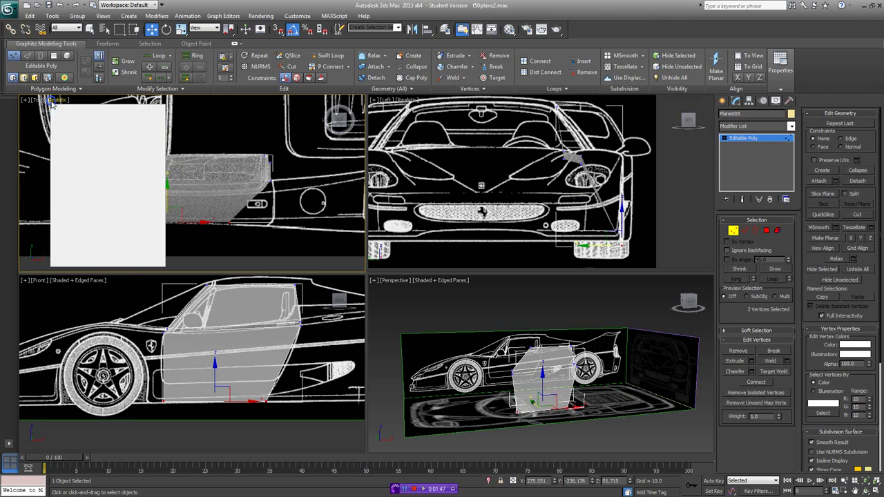
click(74, 119)
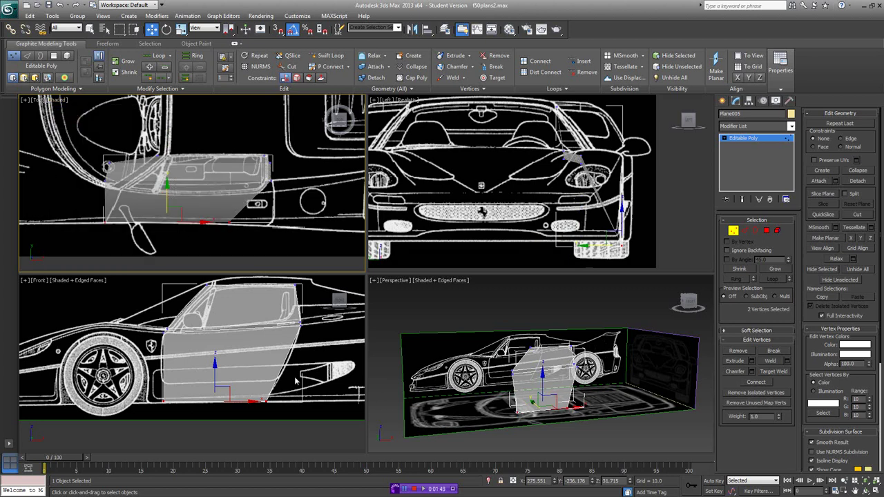
drag(307, 320, 156, 346)
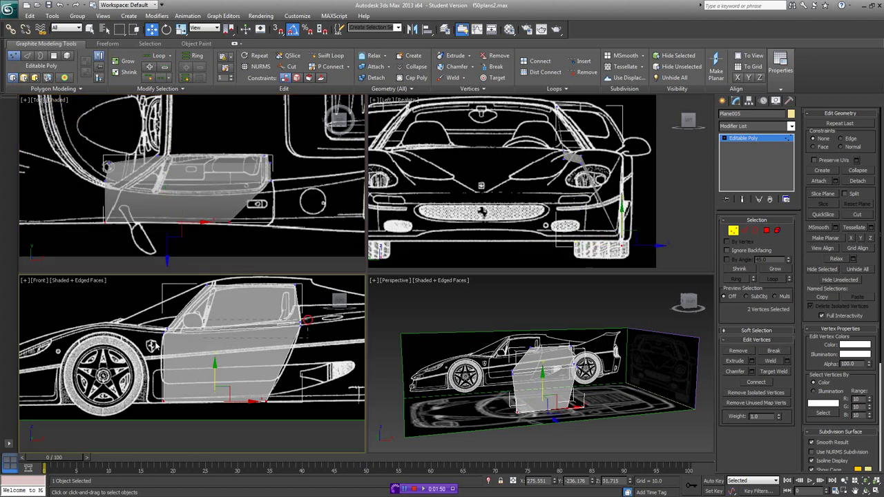
ctrl+click(152, 346)
right_click(176, 192)
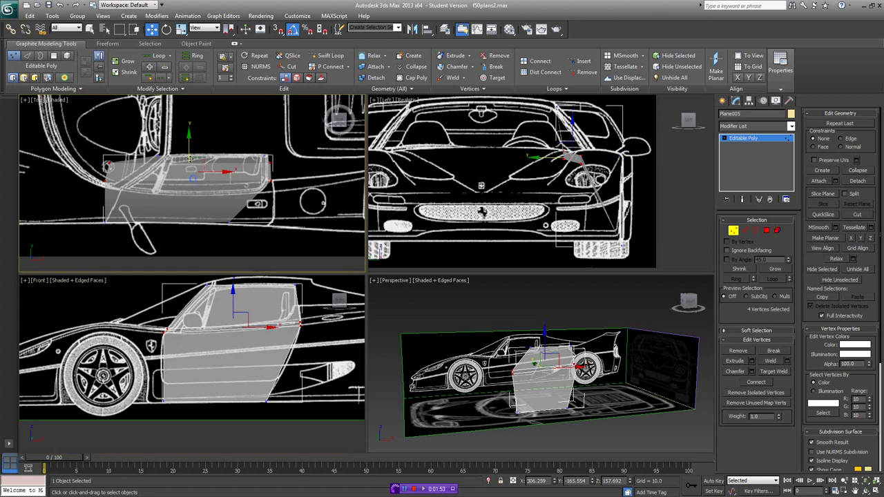
drag(190, 151, 189, 187)
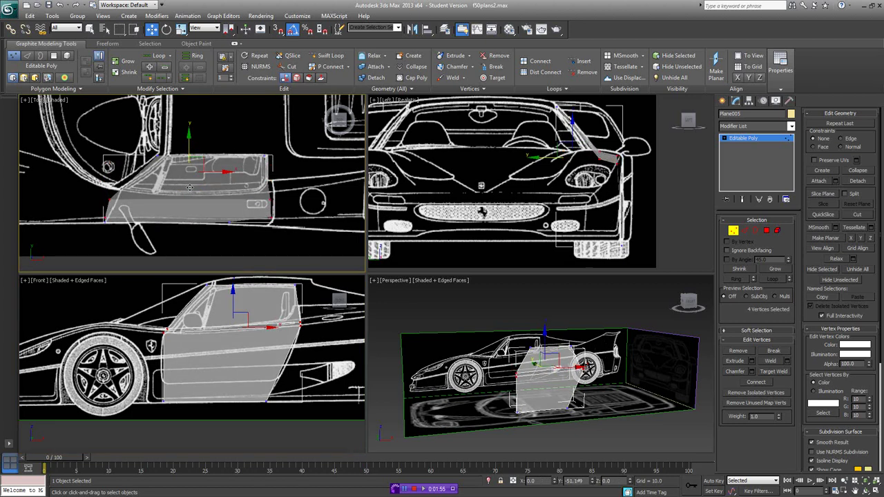
- Align the front and rear beltline vertices with the door outline in the top view, and raise the rear one to about Z 171
click(106, 199)
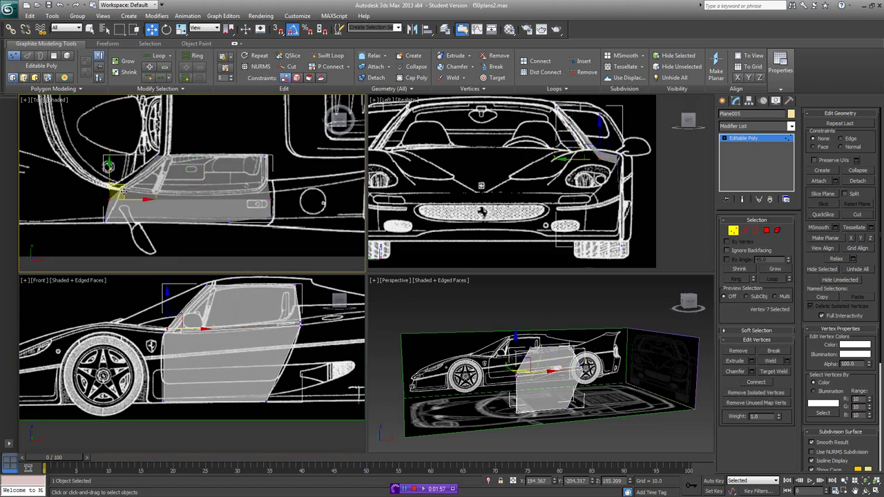
click(272, 163)
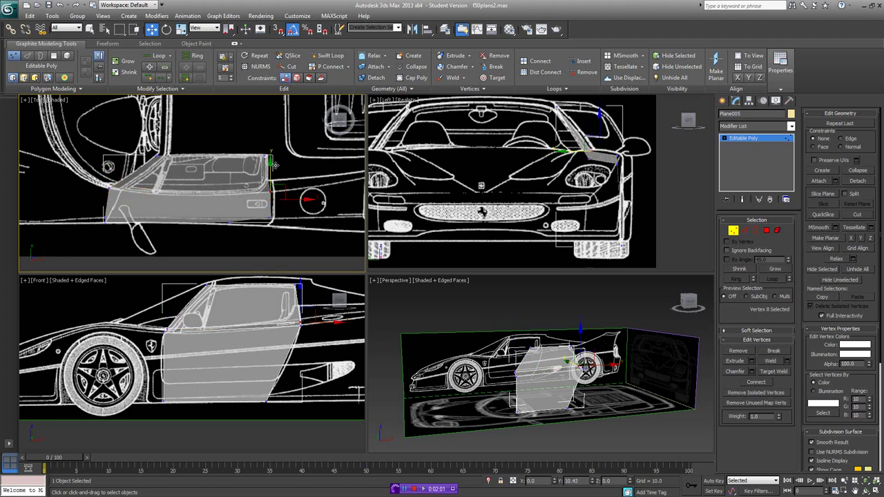
scroll(263, 338, up, 1)
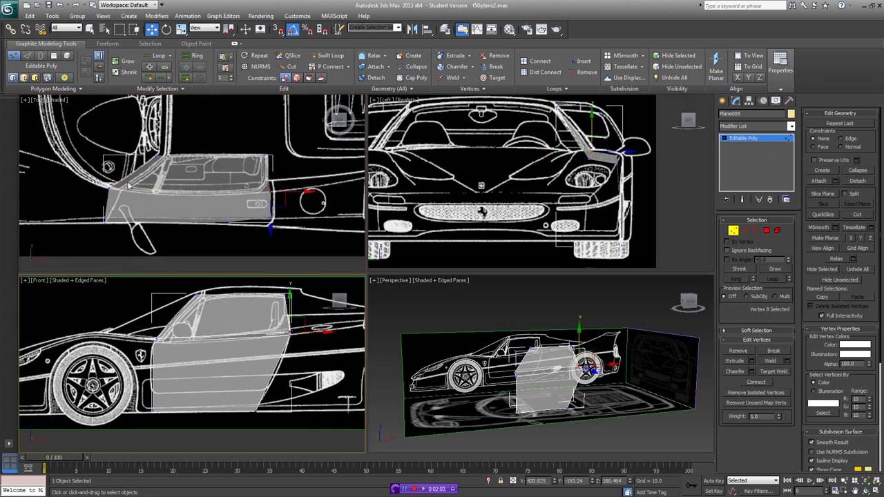
middle_drag(119, 191, 136, 189)
drag(103, 170, 133, 190)
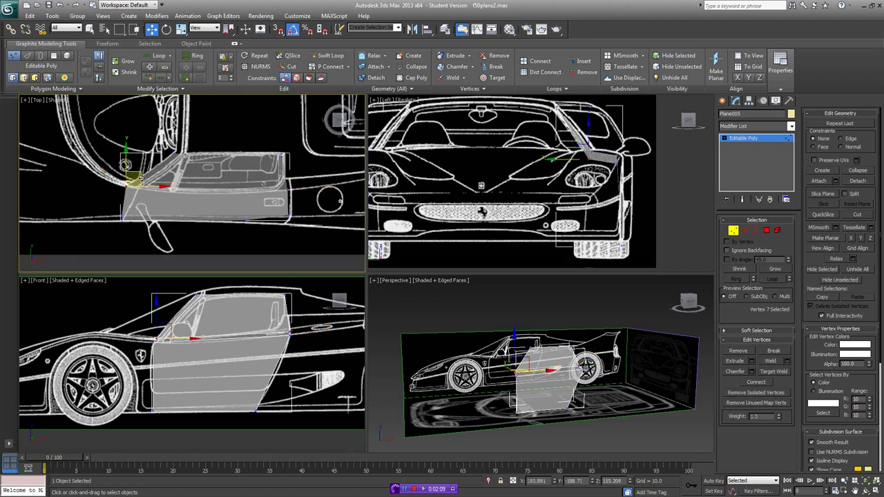
drag(141, 179, 149, 192)
scroll(276, 323, up, 5)
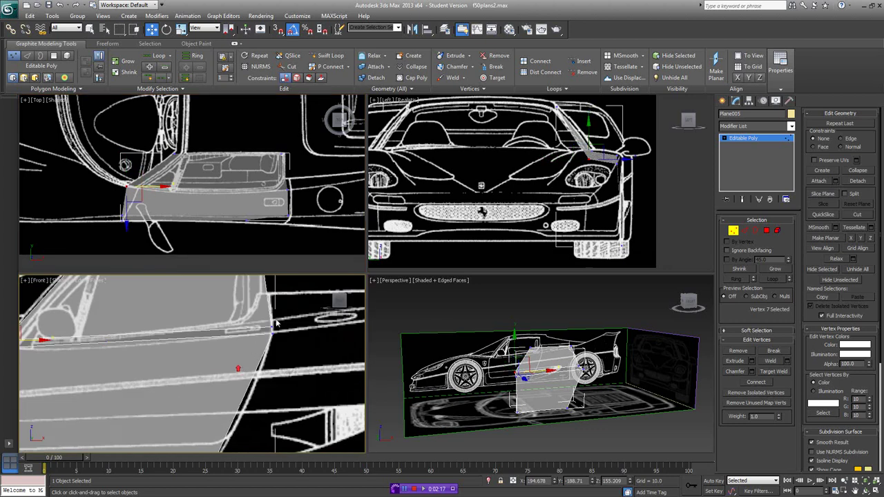
drag(265, 332, 281, 312)
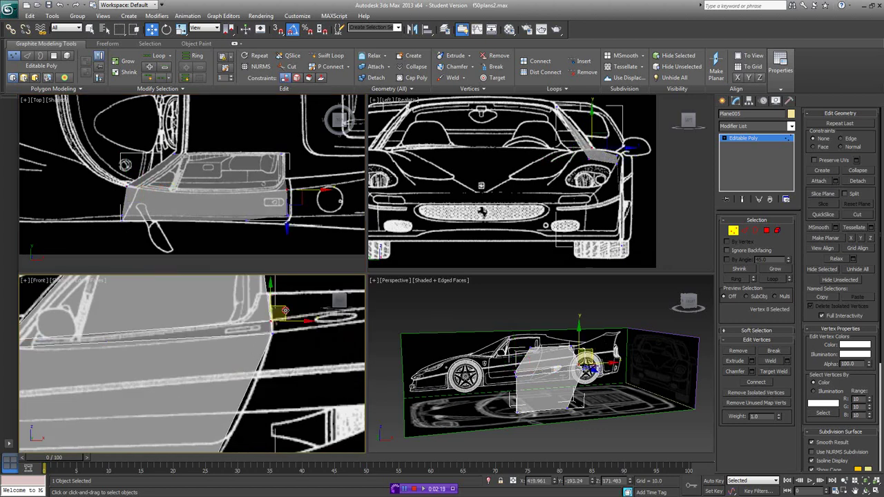
- Insert an edge loop with Swift Loop across the lower door, along the blueprint's bottom door line
middle_drag(244, 358, 286, 323)
scroll(238, 376, down, 2)
middle_drag(218, 383, 277, 369)
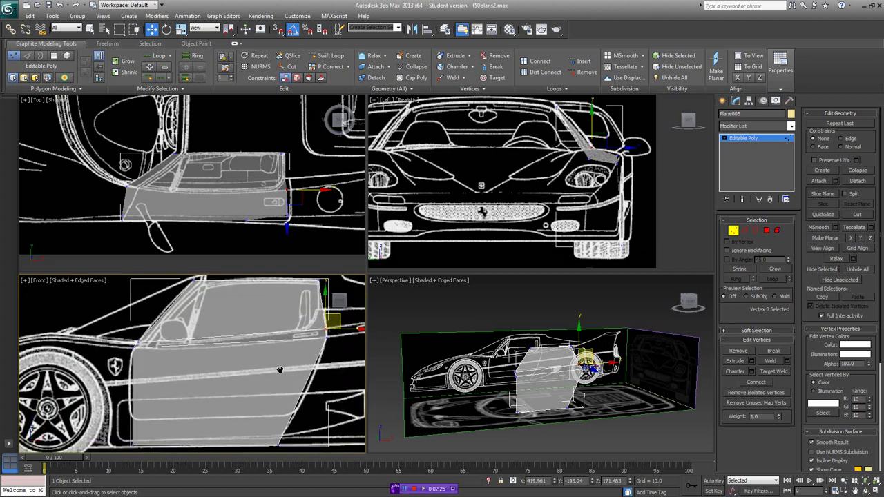
scroll(293, 391, down, 2)
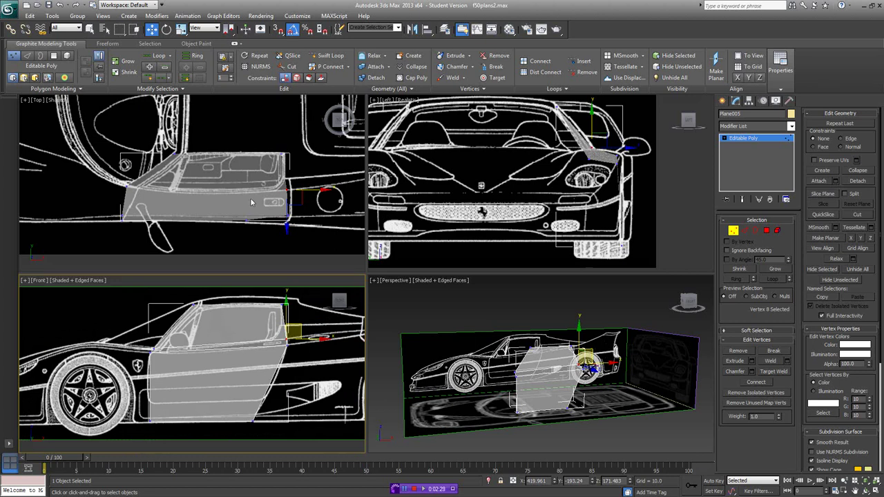
click(330, 55)
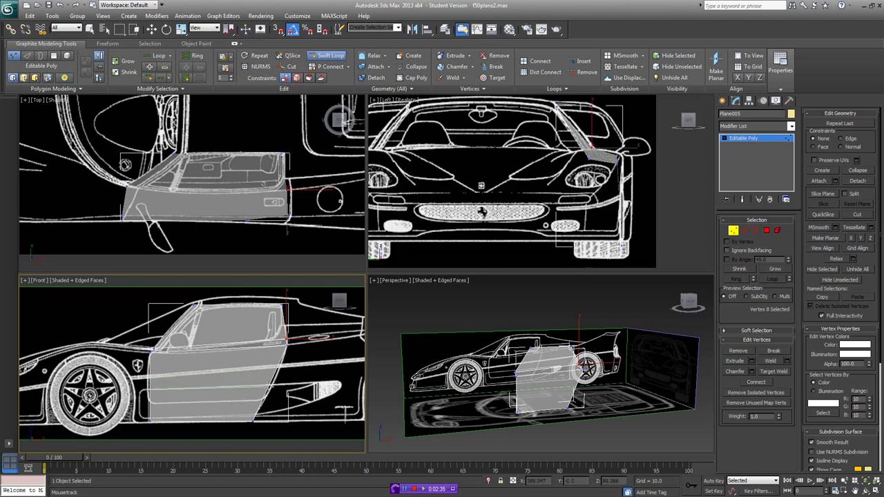
click(259, 401)
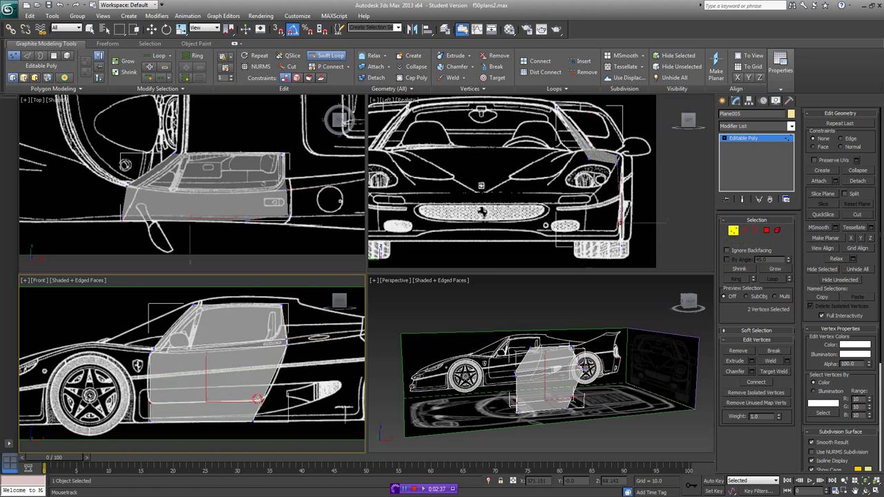
key(w)
scroll(290, 398, up, 2)
click(324, 367)
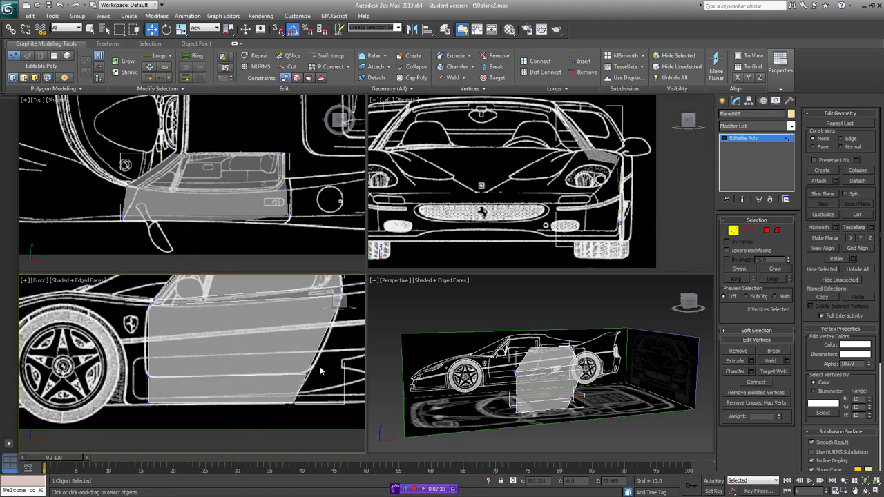
click(304, 375)
click(279, 358)
scroll(262, 362, down, 2)
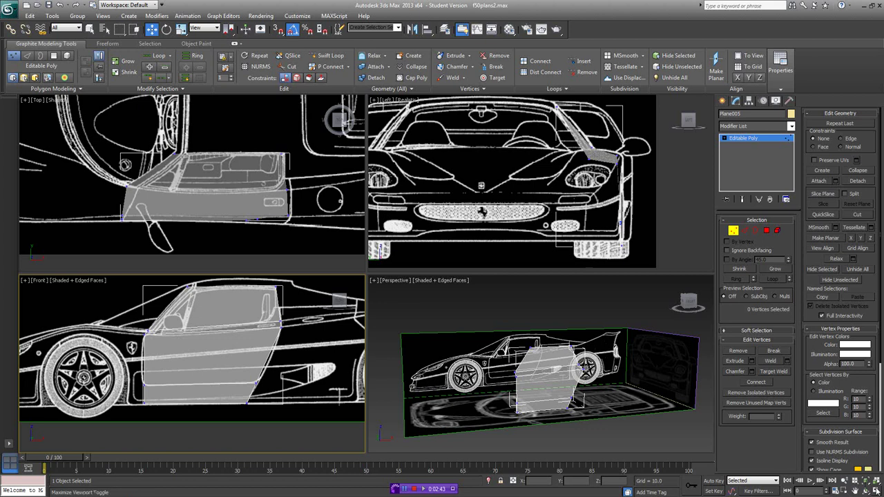
- Maximize the front view and move the lower loop's rear and front end vertices onto the blueprint's door outline
click(876, 490)
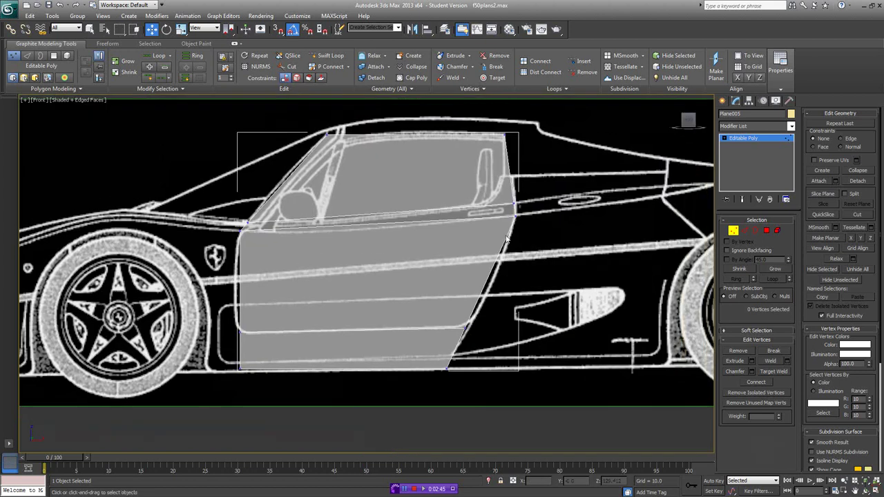
click(468, 324)
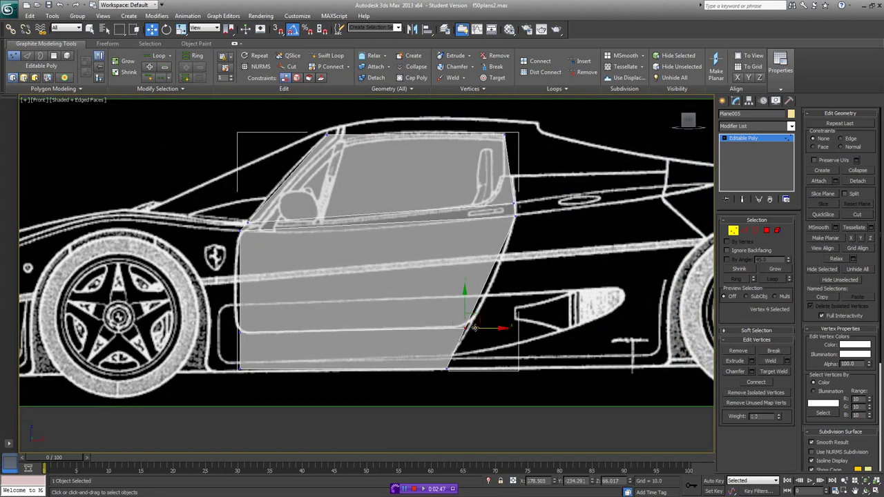
click(240, 333)
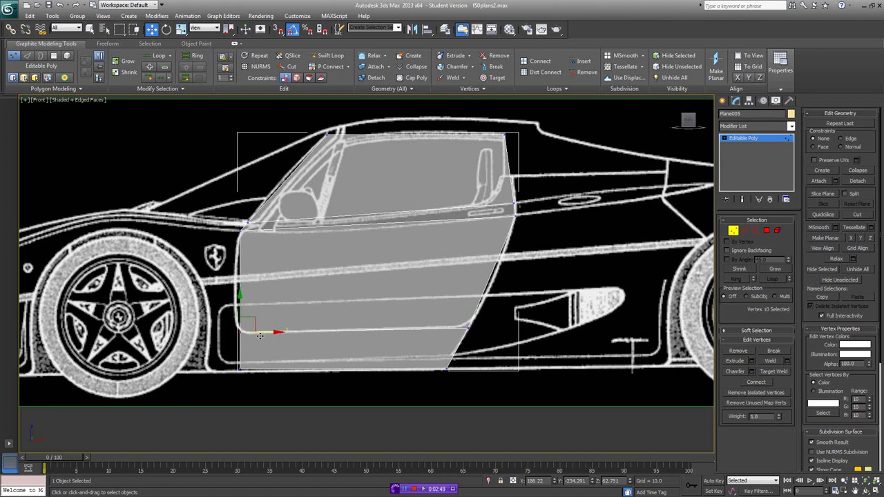
drag(266, 333, 246, 317)
click(257, 286)
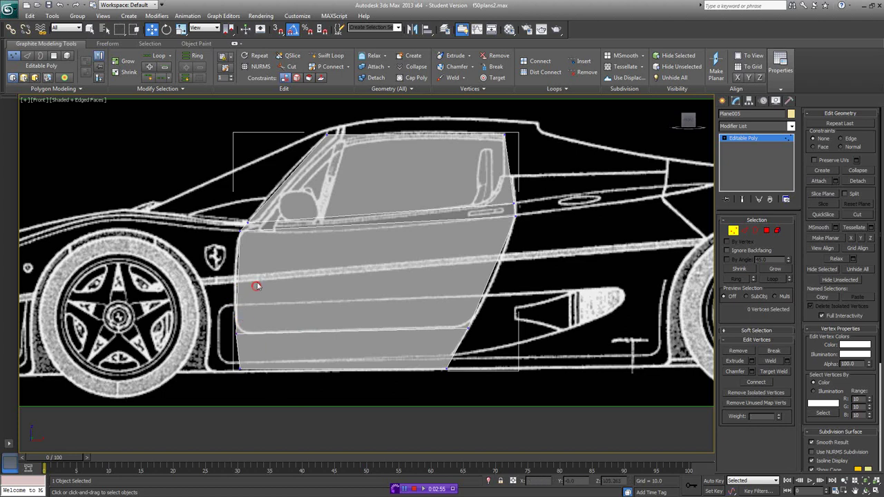
- Extrude the door's two front edges below the beltline forward to the rear of the front wheel arch
middle_drag(356, 294, 345, 302)
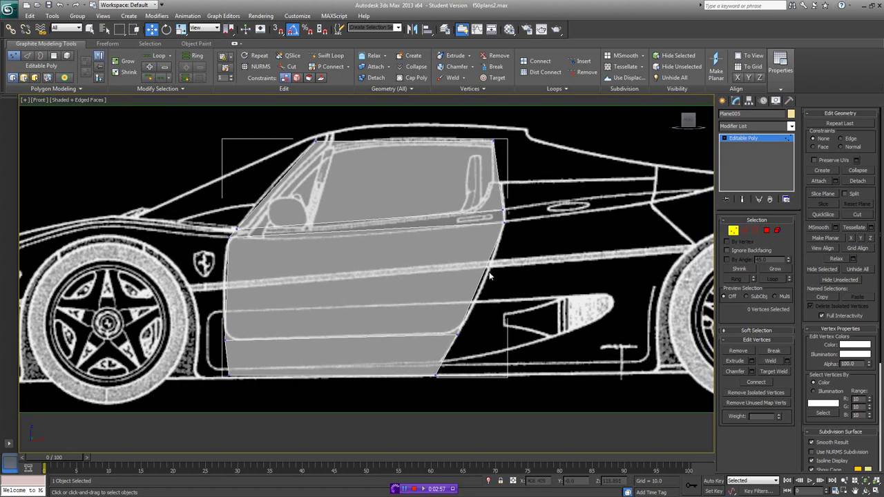
mouse_move(359, 334)
middle_down()
mouse_move(381, 340)
mouse_move(356, 339)
middle_up()
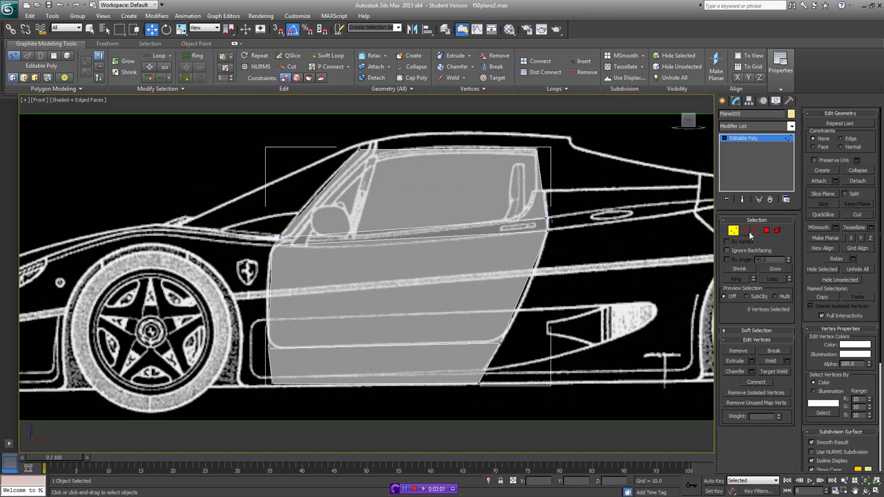
click(750, 232)
click(393, 342)
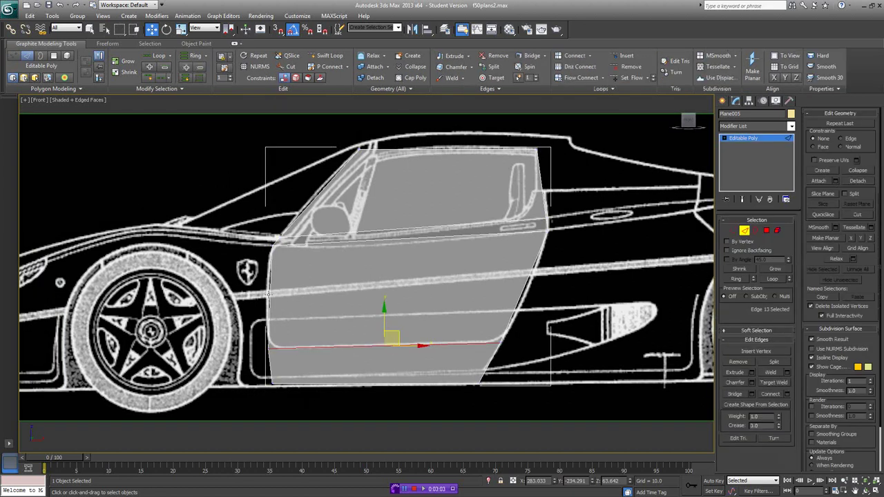
click(269, 295)
middle_drag(285, 351, 282, 353)
double_click(267, 364)
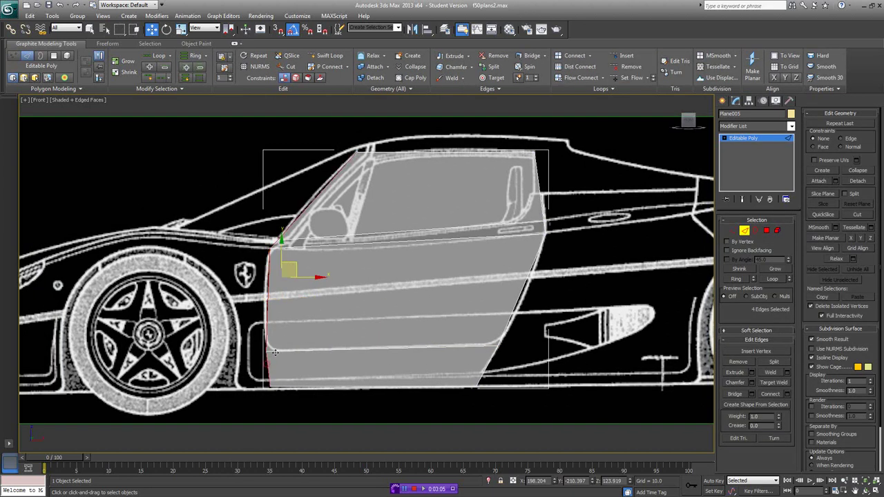
middle_drag(278, 281, 279, 281)
click(261, 282)
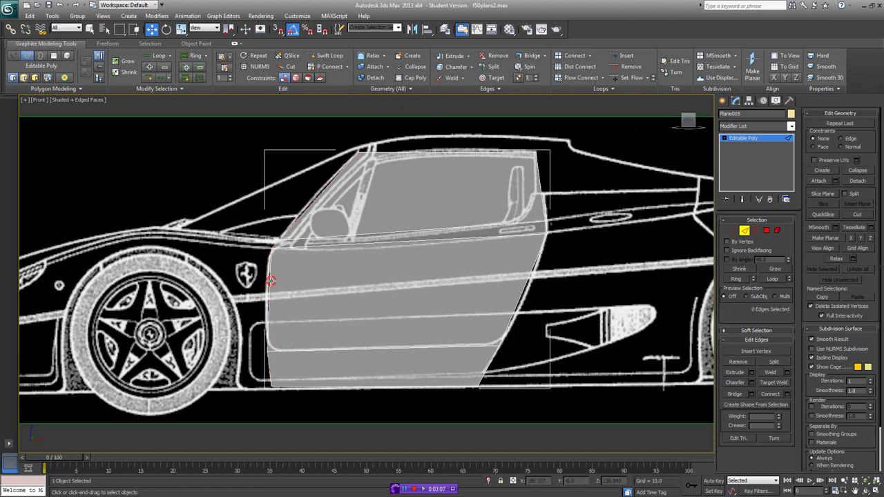
click(270, 281)
ctrl+click(269, 365)
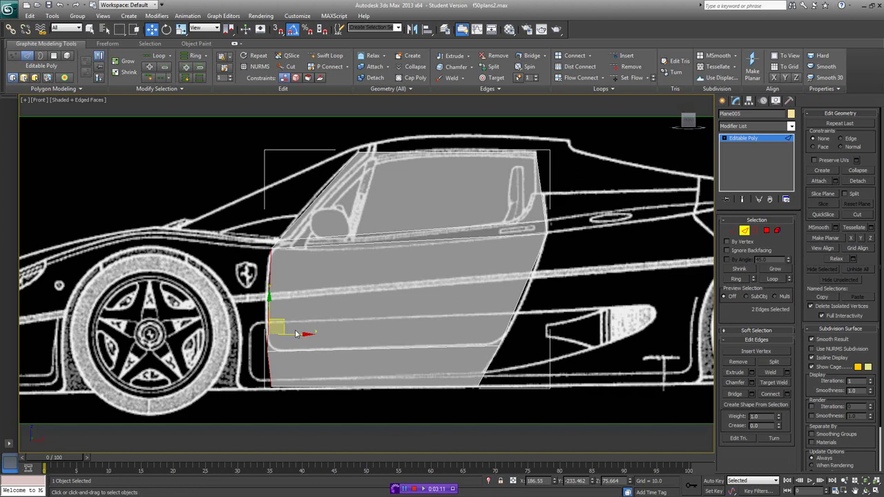
drag(295, 334, 268, 346)
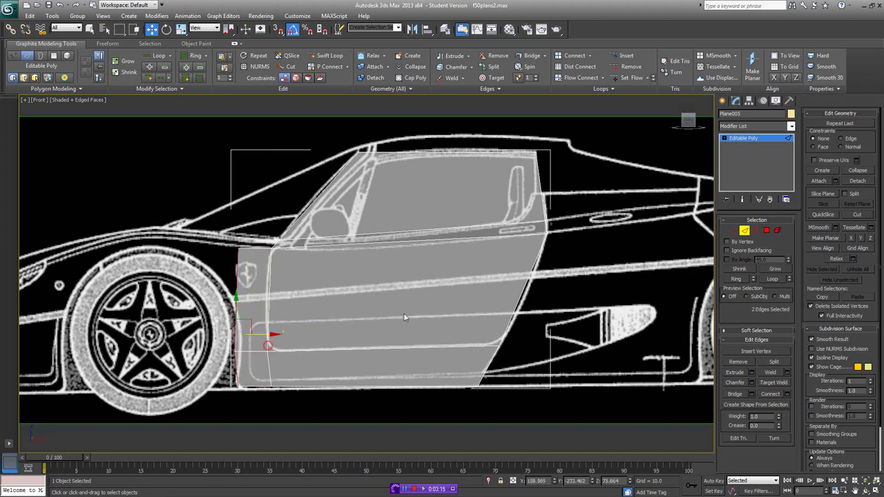
- Fit the new front faces' middle, bottom and top vertices to the wheel arch's rear edge, the top one at about X 161
click(732, 231)
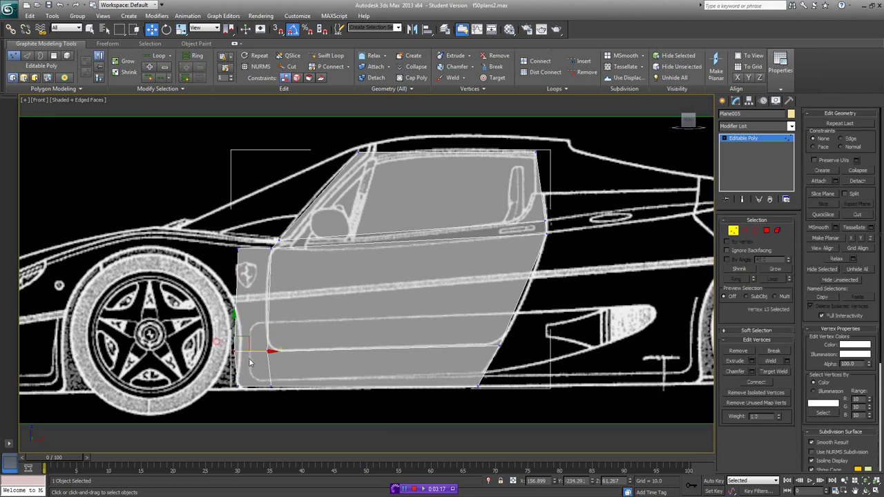
drag(260, 353, 263, 354)
drag(251, 375, 231, 390)
mouse_move(251, 242)
mouse_down()
mouse_move(158, 237)
mouse_move(256, 237)
mouse_up()
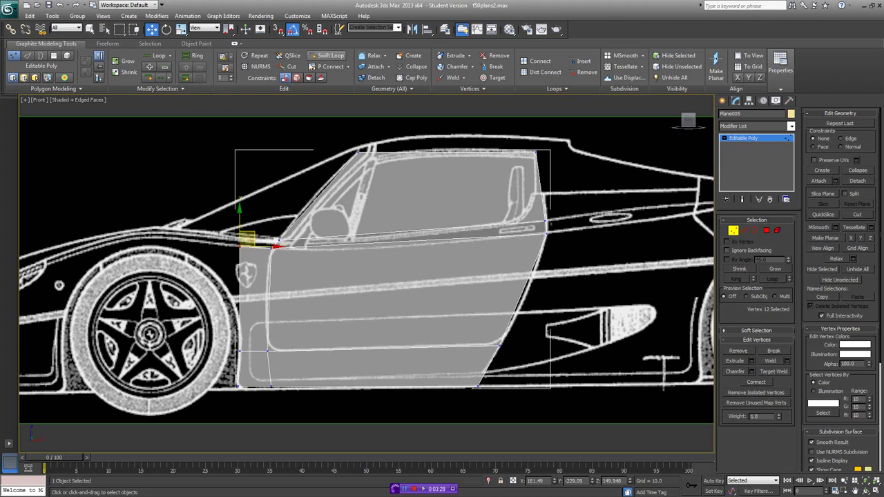
- Insert a Swift Loop along the lower body line above the door's bottom line, and adjust its front vertices
click(330, 55)
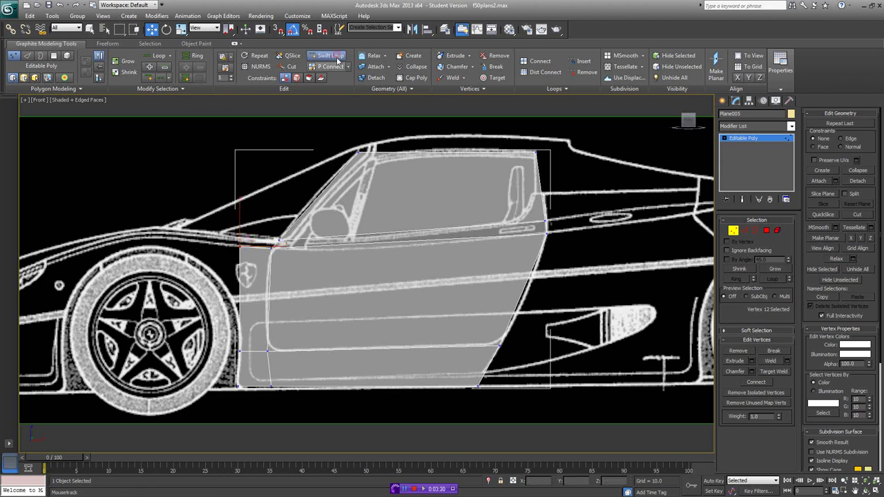
click(274, 321)
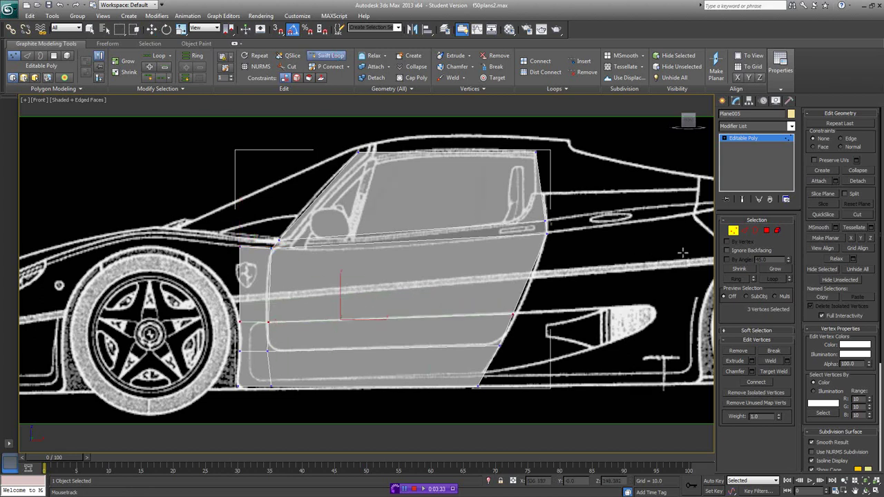
right_click(306, 317)
click(240, 322)
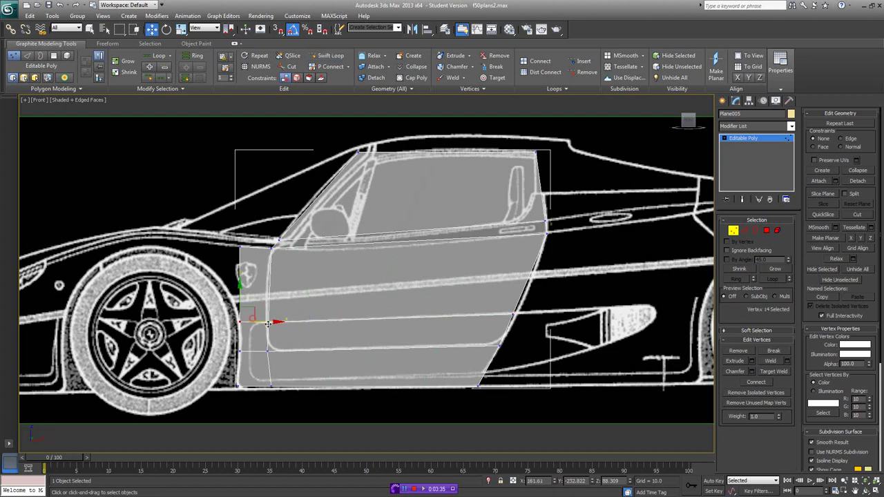
drag(269, 324, 268, 325)
- Insert a Swift Loop along the body line just below the front badge, and move its two front vertices onto that line and the wheel arch edge
click(330, 55)
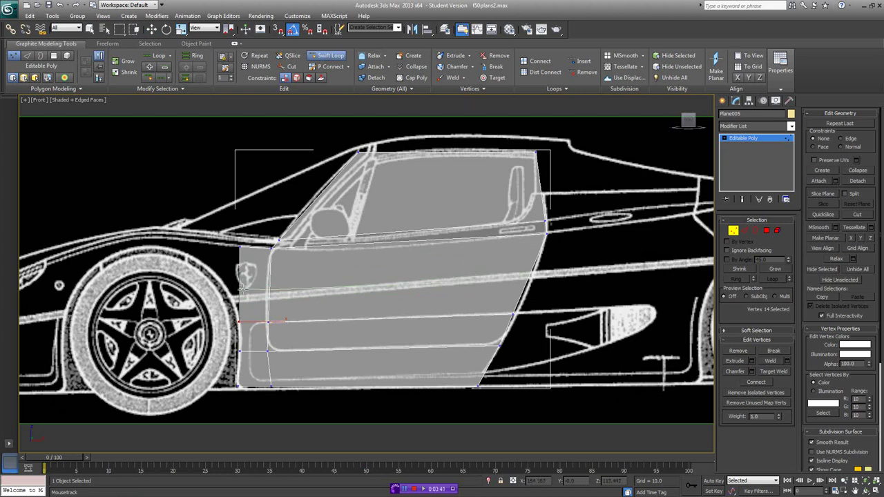
click(241, 286)
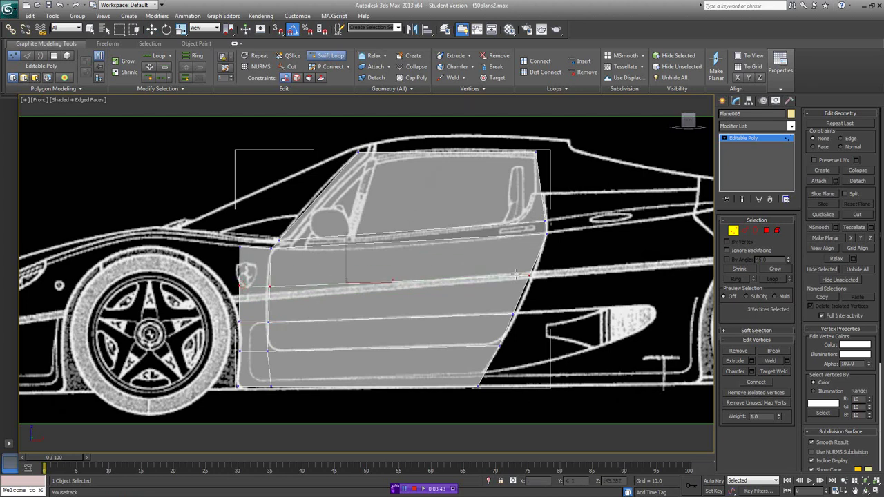
key(w)
click(270, 287)
drag(296, 287, 248, 287)
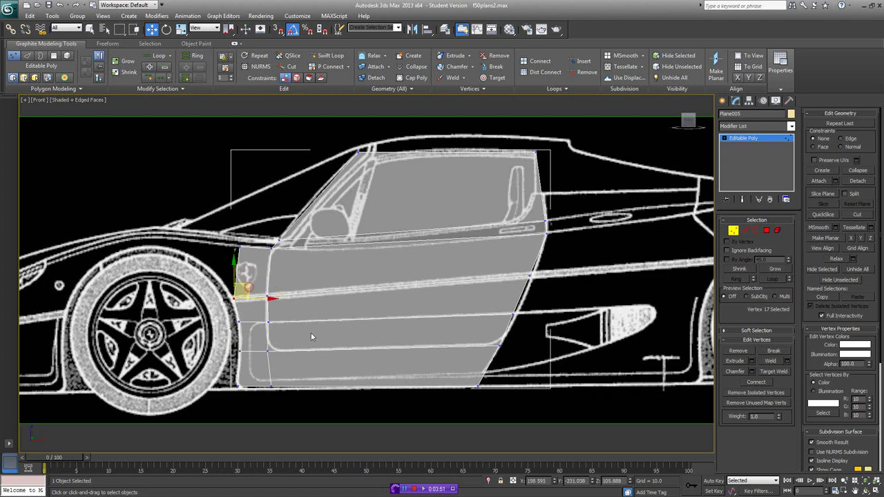
- Move the rear end vertices of the new loop and the loop below it onto the door's rear edge, the lower one at about X 395
click(529, 275)
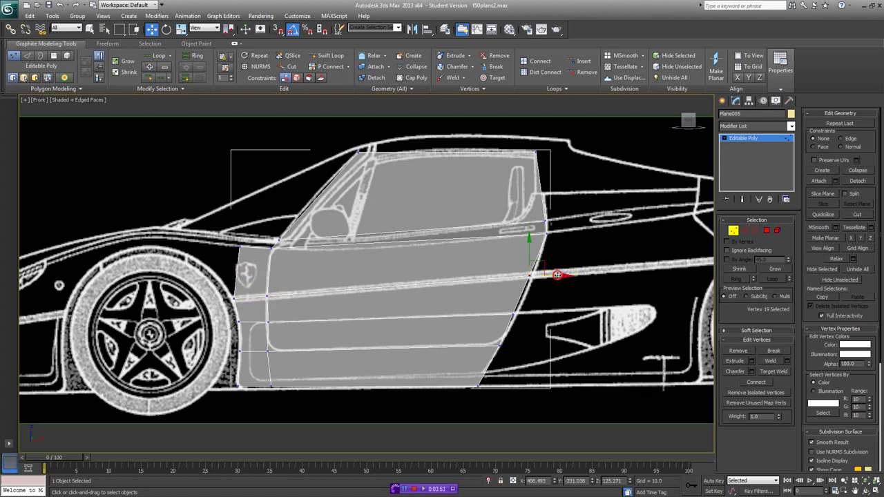
click(516, 315)
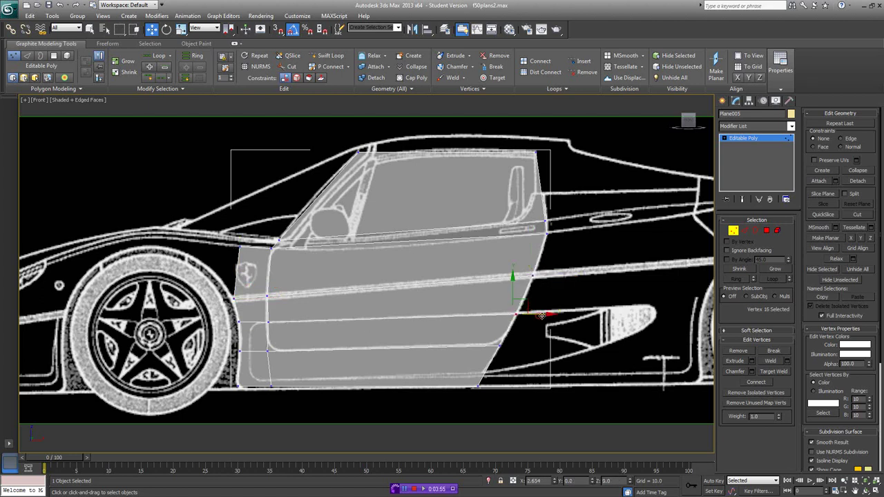
drag(542, 315, 544, 315)
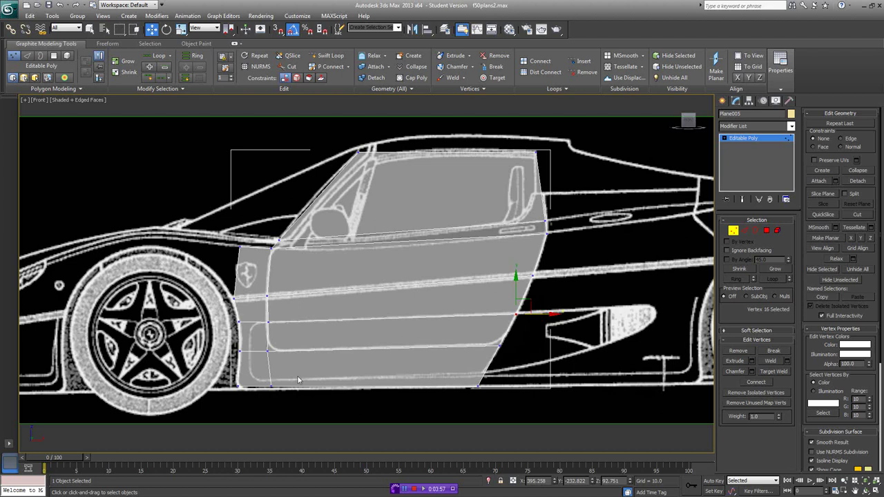
- Examine the door mesh against the top view blueprint and in perspective, with no vertices selected
key(t)
scroll(327, 347, down, 3)
middle_drag(296, 317, 233, 272)
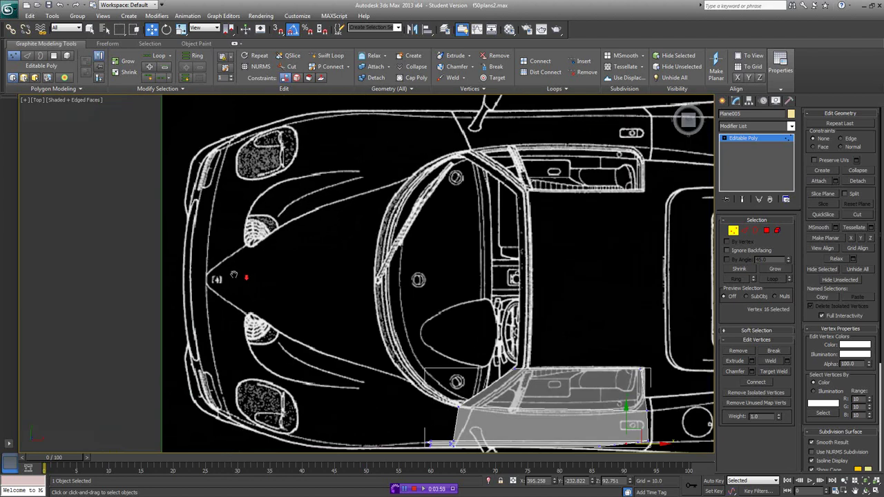
scroll(233, 272, down, 2)
mouse_move(411, 378)
middle_down()
mouse_move(406, 292)
mouse_move(368, 263)
middle_up()
scroll(406, 292, up, 5)
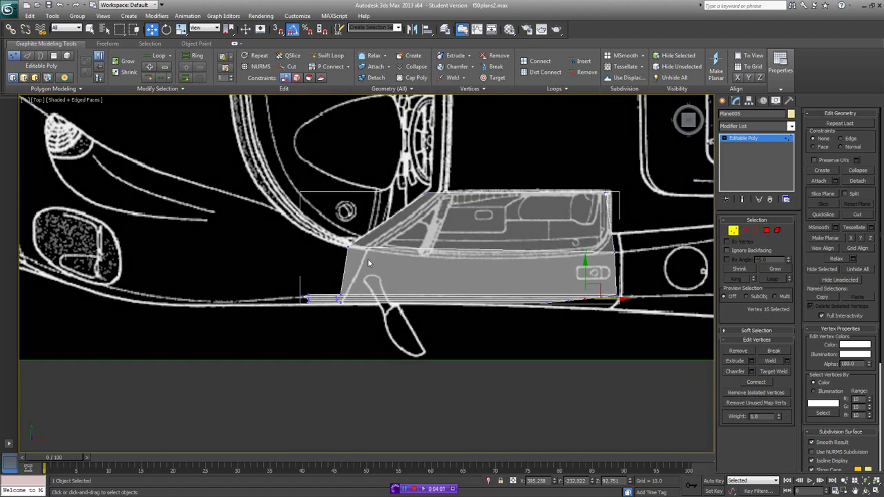
middle_drag(452, 280, 306, 264)
scroll(305, 264, up, 2)
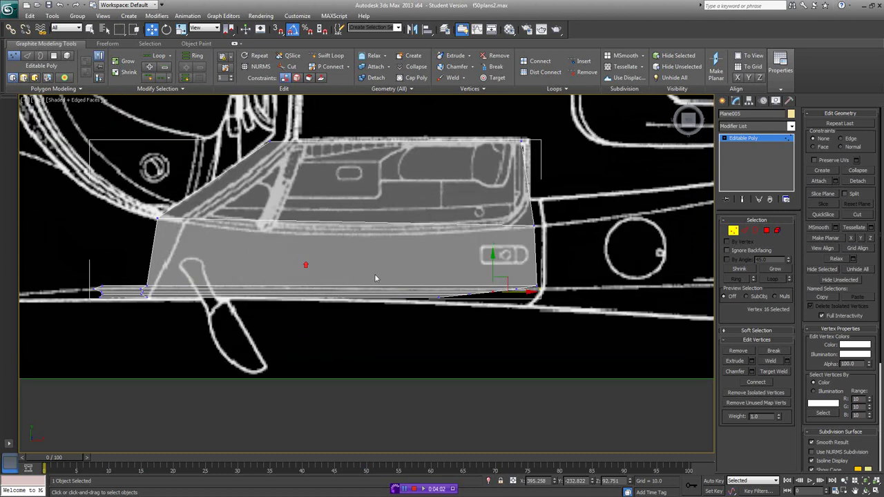
click(519, 295)
middle_drag(438, 282, 499, 282)
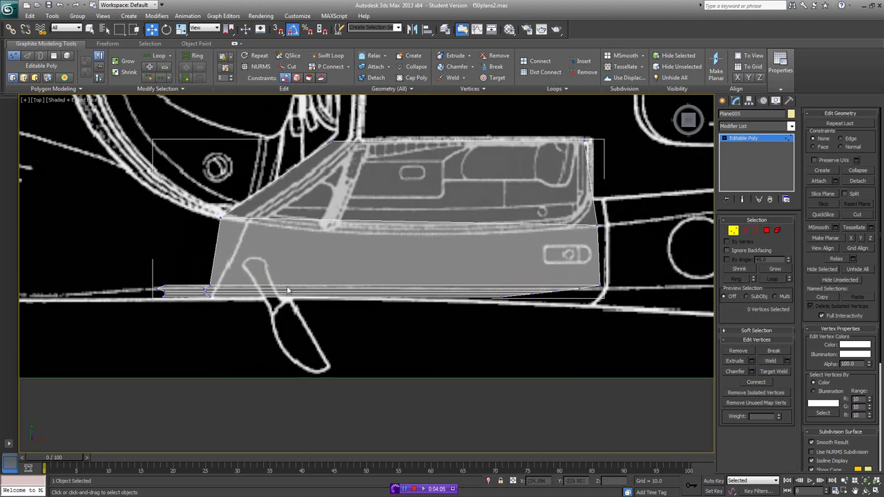
scroll(289, 289, down, 2)
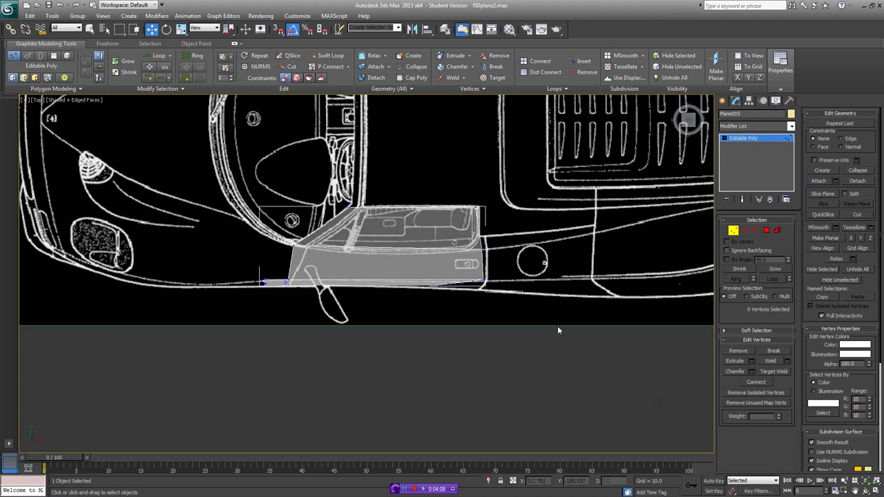
click(874, 489)
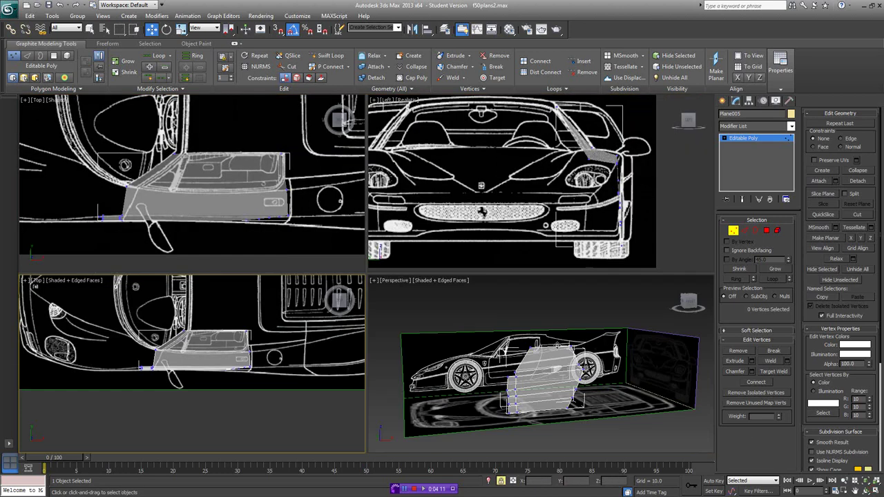
alt+middle_drag(536, 361, 571, 333)
scroll(563, 370, up, 4)
scroll(204, 346, down, 3)
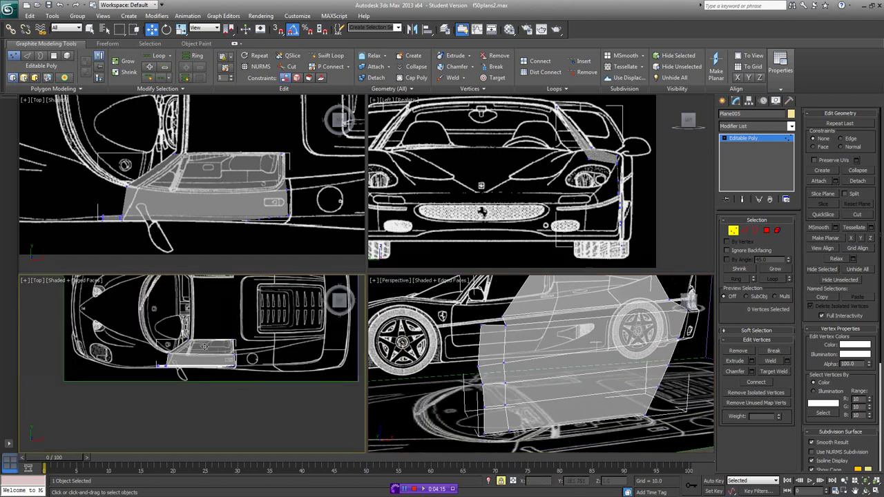
- In a front view, extrude the front panel's uppermost front edge forward to above the wheel's centre, at about X 83
key(f)
scroll(241, 334, up, 6)
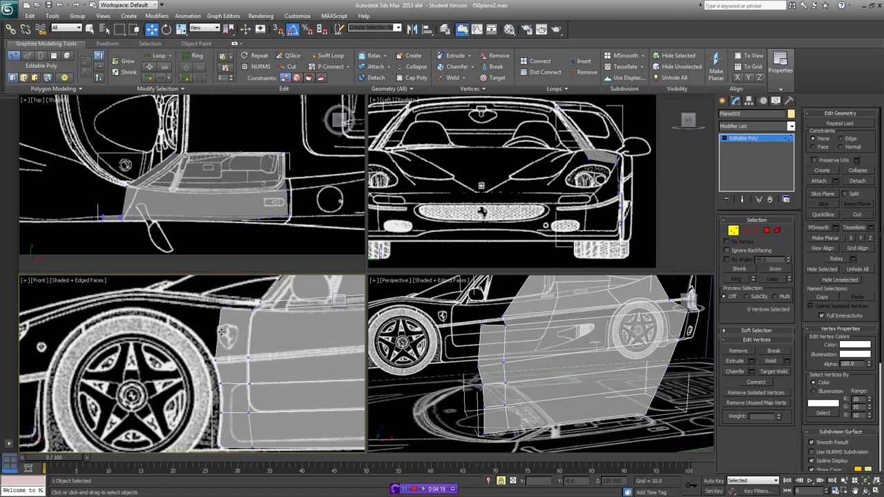
click(745, 230)
double_click(231, 358)
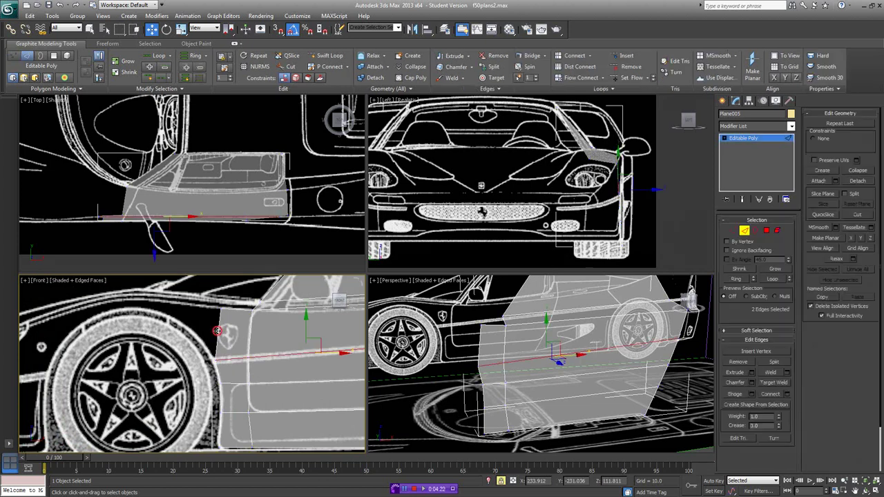
drag(206, 328, 216, 333)
key(z)
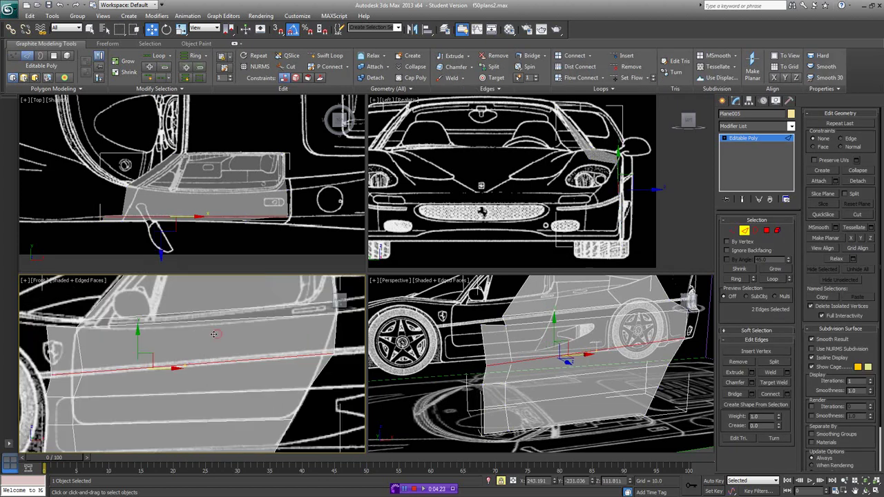
scroll(199, 334, down, 3)
scroll(228, 341, up, 6)
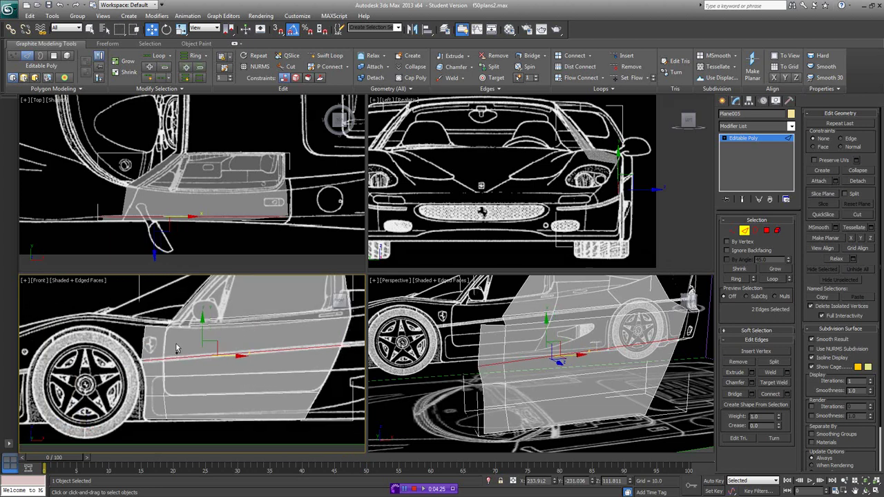
click(223, 344)
scroll(228, 342, down, 3)
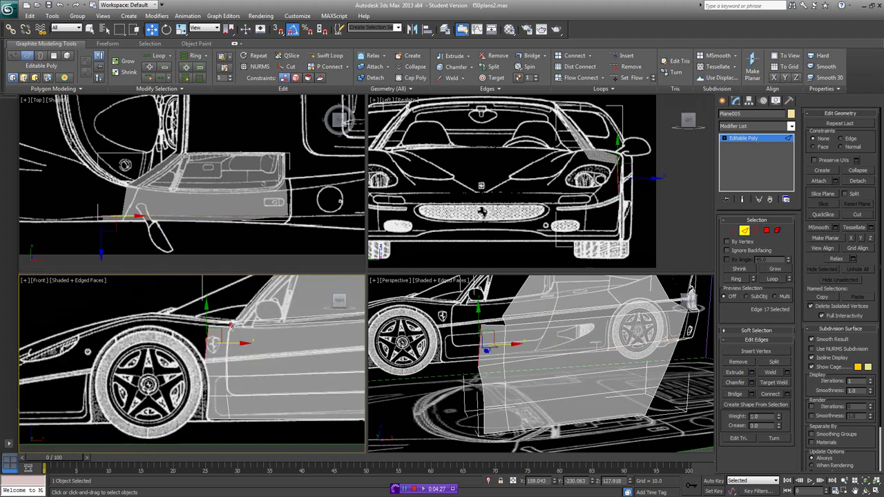
shift+drag(256, 352, 193, 314)
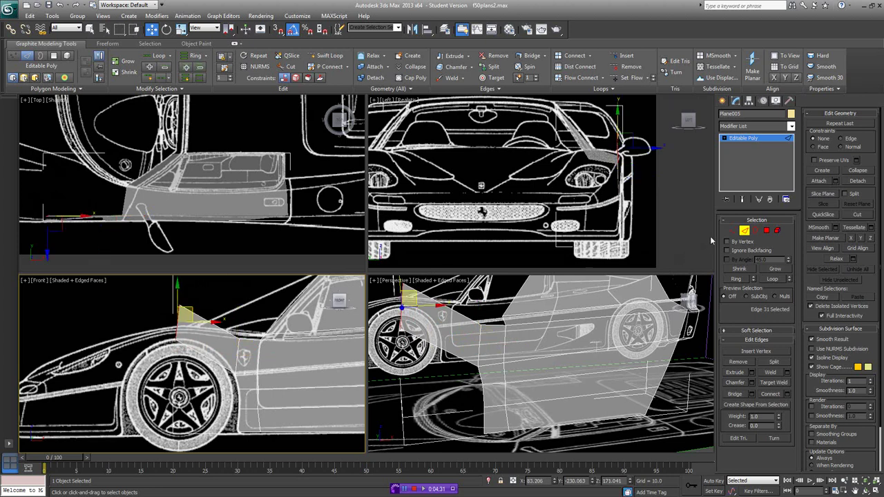
- Fit the new edge's lower vertex to the wheel arch's peak and its upper vertex to the fender line at about X 81
click(733, 231)
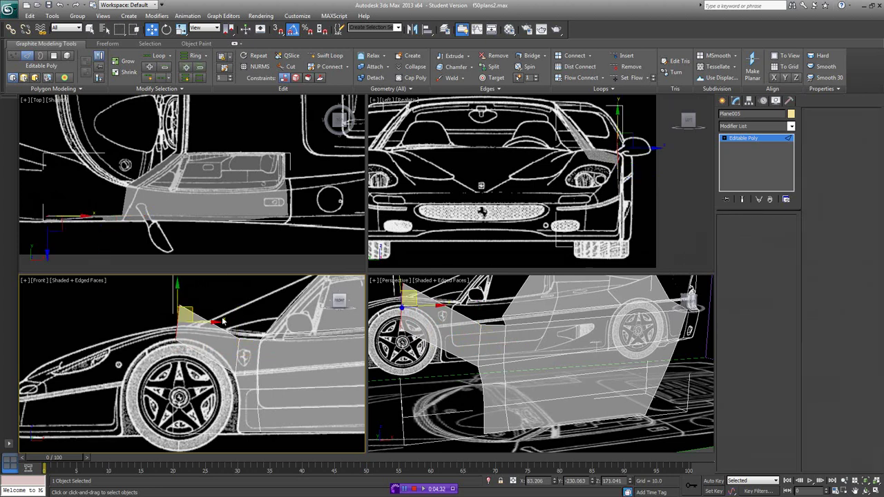
middle_drag(170, 332, 173, 352)
click(186, 336)
scroll(192, 326, up, 5)
drag(192, 292, 184, 349)
middle_drag(234, 366, 246, 349)
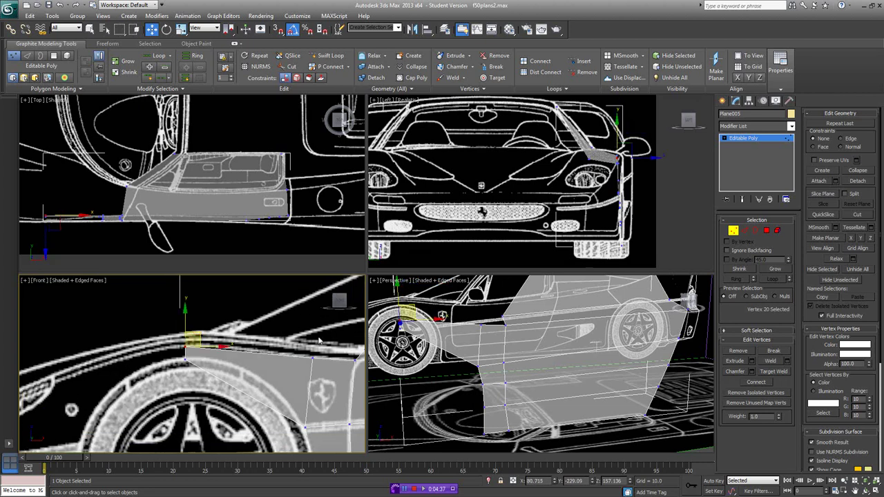
- Connect the new face's upper and lower edges, fit the middle vertices to the fender and arch lines, and raise the front top vertex to about Z 158
ctrl+click(750, 230)
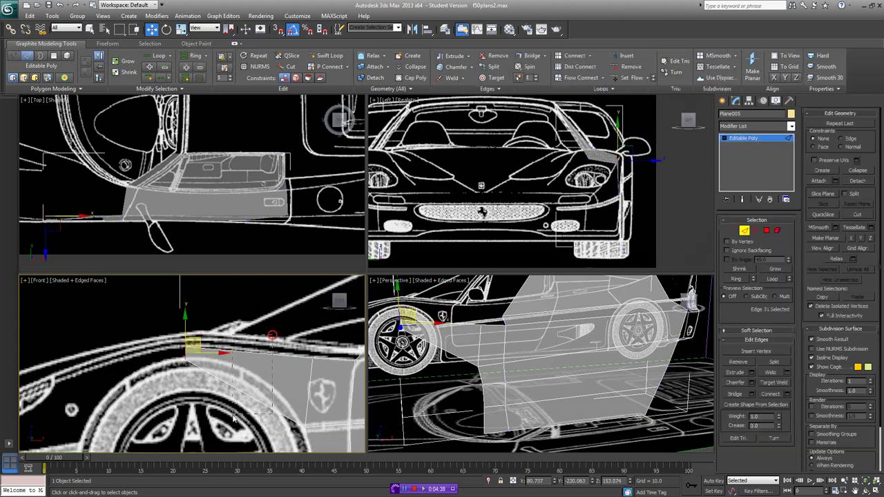
click(771, 393)
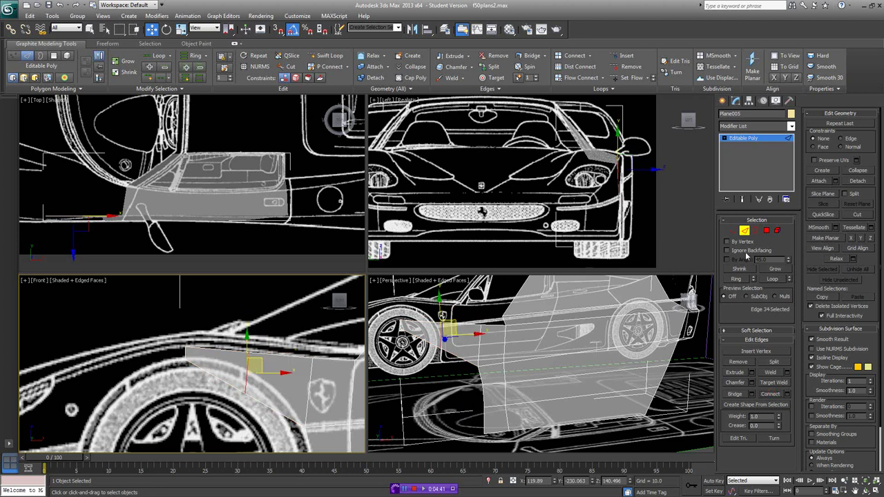
click(733, 230)
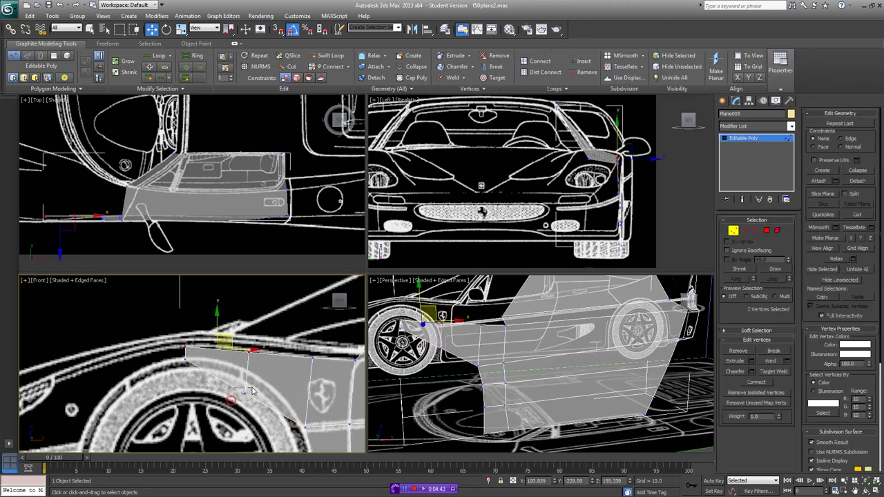
drag(257, 381, 264, 339)
click(249, 353)
click(185, 343)
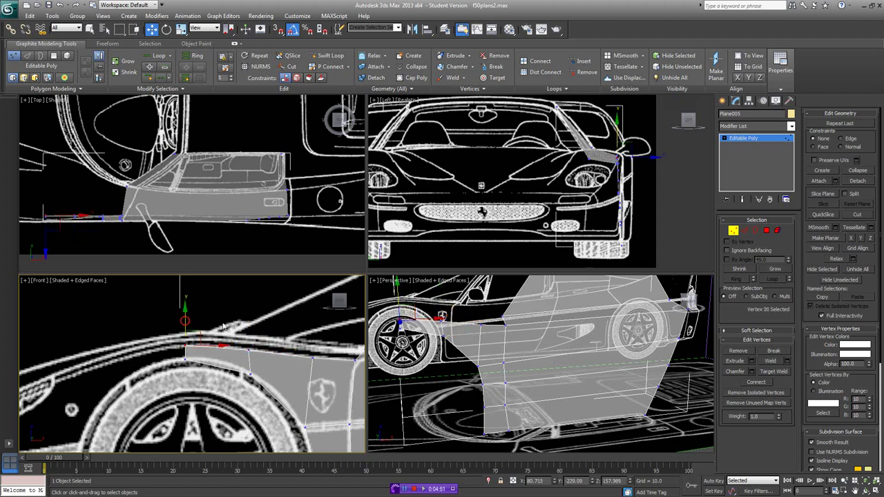
- Select the four vertices along the wheel arch's rear edge and move them outward in the top view to about Y -234.8
scroll(181, 328, down, 3)
scroll(278, 356, down, 2)
middle_drag(278, 356, 243, 337)
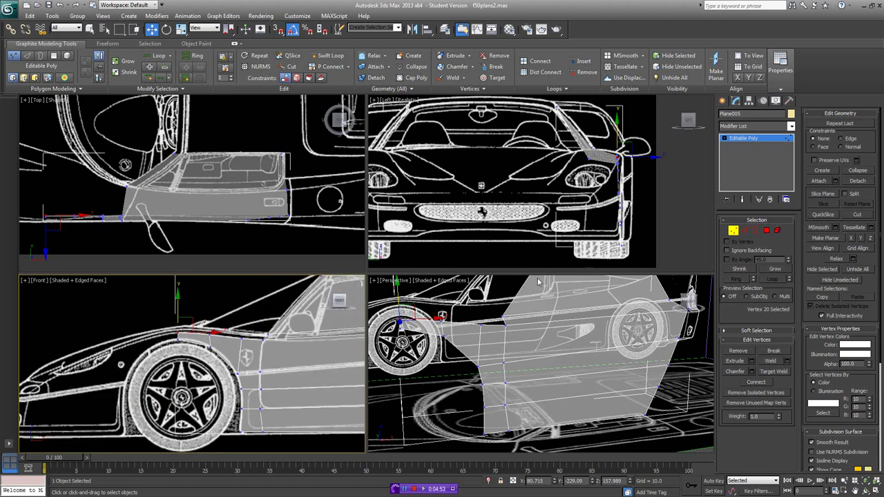
middle_drag(160, 189, 334, 162)
scroll(334, 162, up, 2)
scroll(304, 184, up, 2)
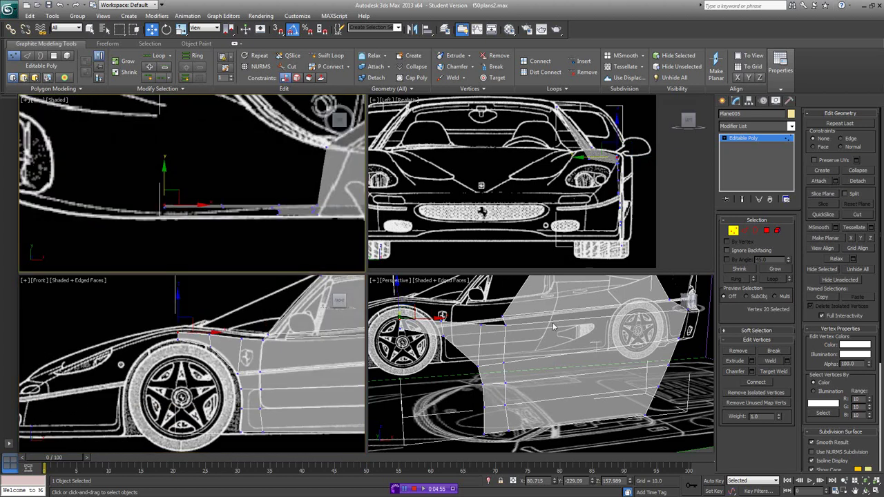
drag(230, 436, 251, 371)
right_click(265, 227)
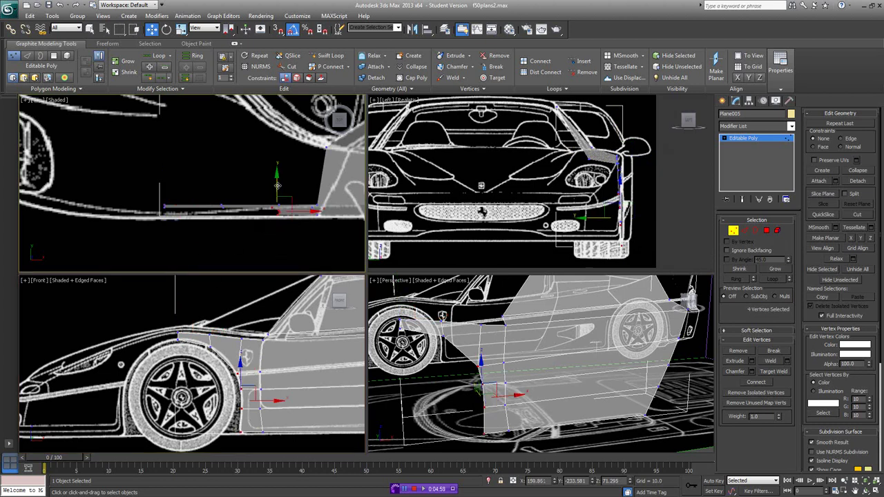
drag(278, 185, 277, 188)
middle_drag(273, 211, 267, 213)
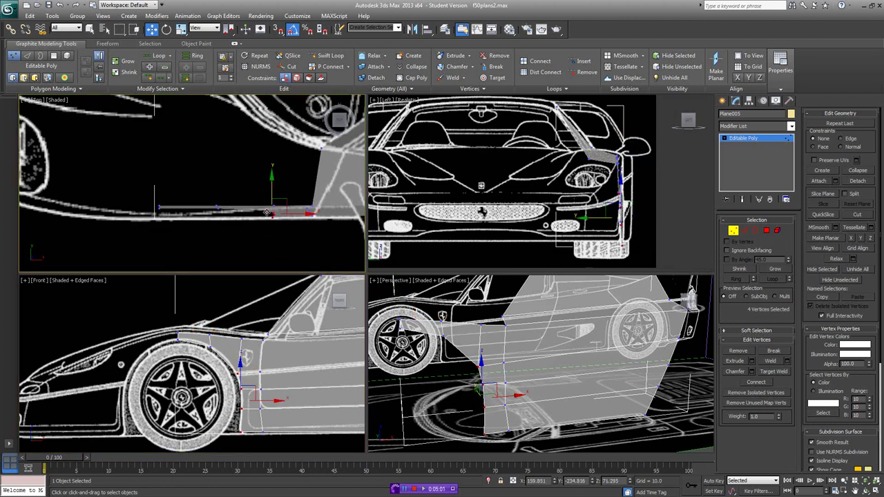
- In the top view, move the fender strip's front vertex pair outward to about Y -236.2, and shift the middle pair outward to follow the body line
click(244, 336)
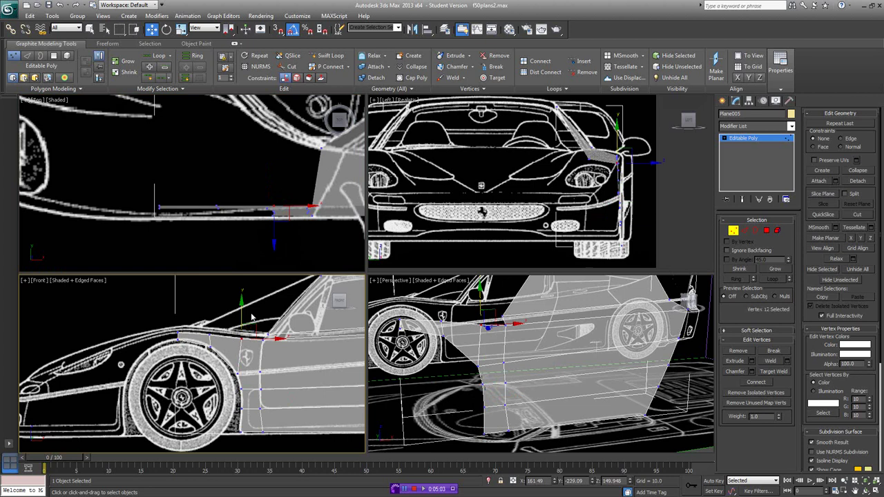
drag(147, 196, 181, 231)
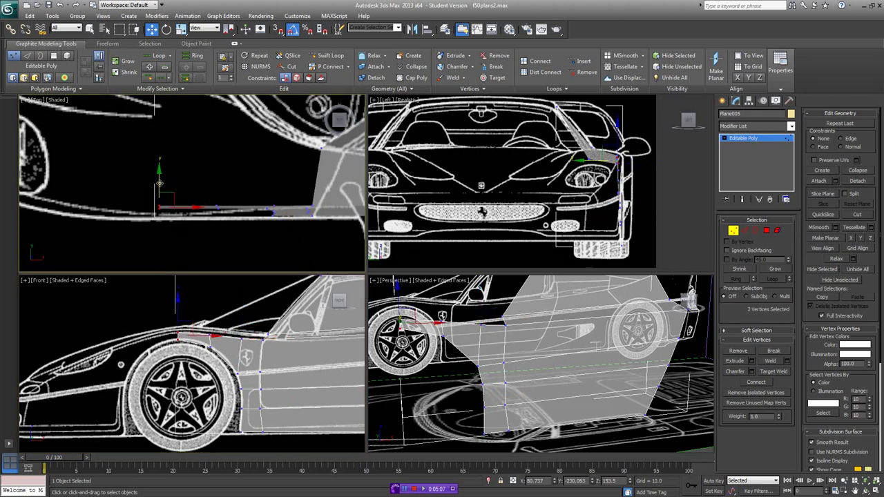
drag(160, 183, 160, 192)
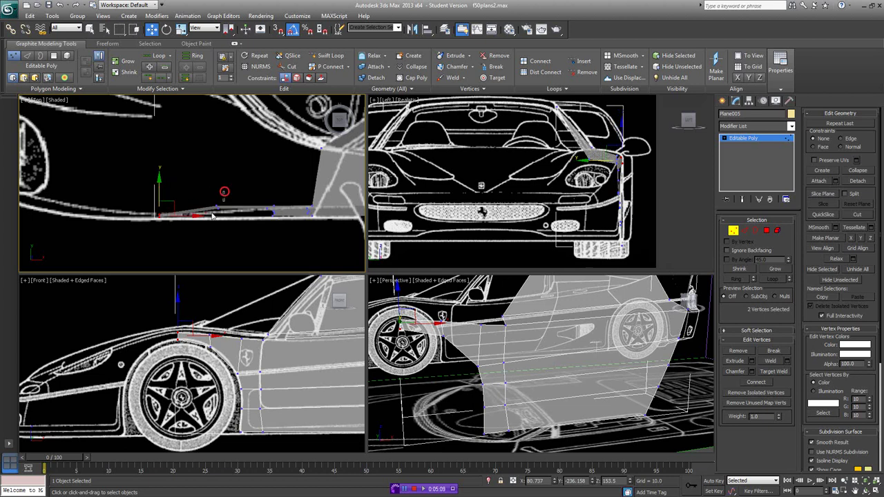
mouse_move(224, 192)
mouse_down()
mouse_move(210, 221)
mouse_move(224, 199)
mouse_up()
- In the top view, move the wheel arch's peak vertex slightly outward and the arch vertex behind it to about Y -237.9
click(178, 340)
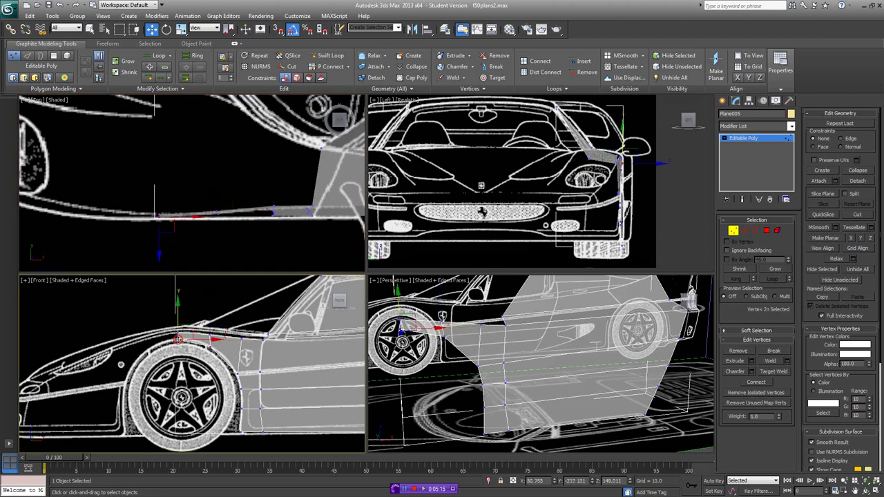
right_click(166, 230)
scroll(159, 229, up, 4)
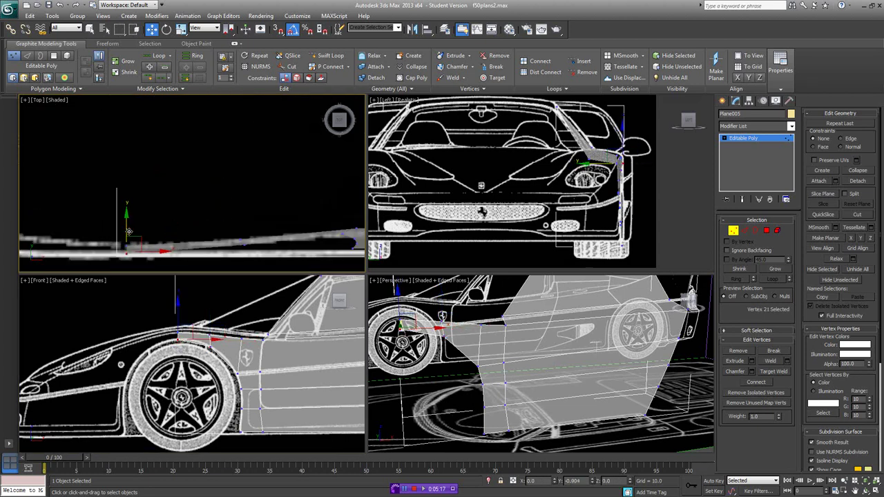
click(274, 249)
right_click(274, 250)
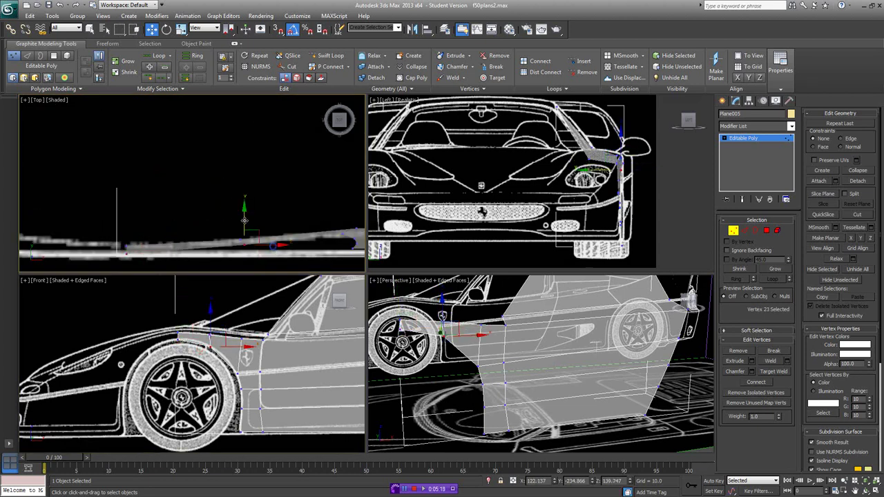
drag(244, 221, 245, 229)
middle_drag(284, 233, 252, 219)
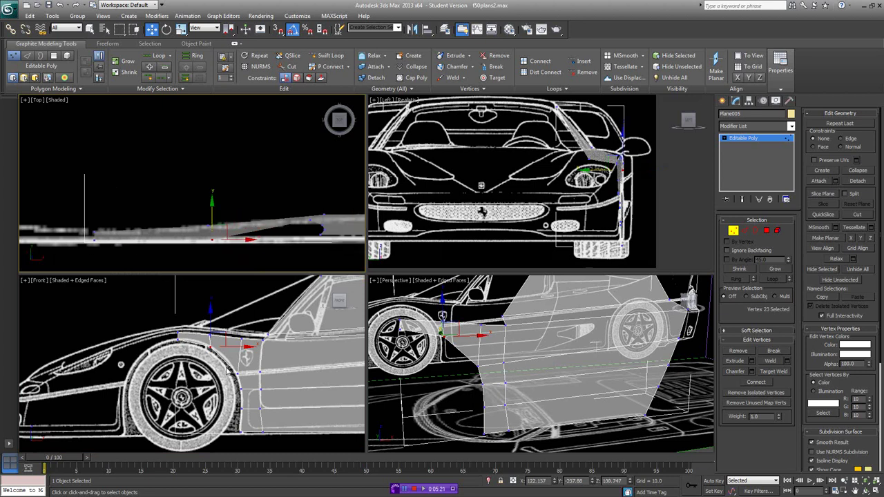
- Select the lower vertex on the front wheel arch's rear edge and move it outward in the top view to about Y -232.8
drag(224, 364, 242, 379)
middle_drag(289, 254, 260, 249)
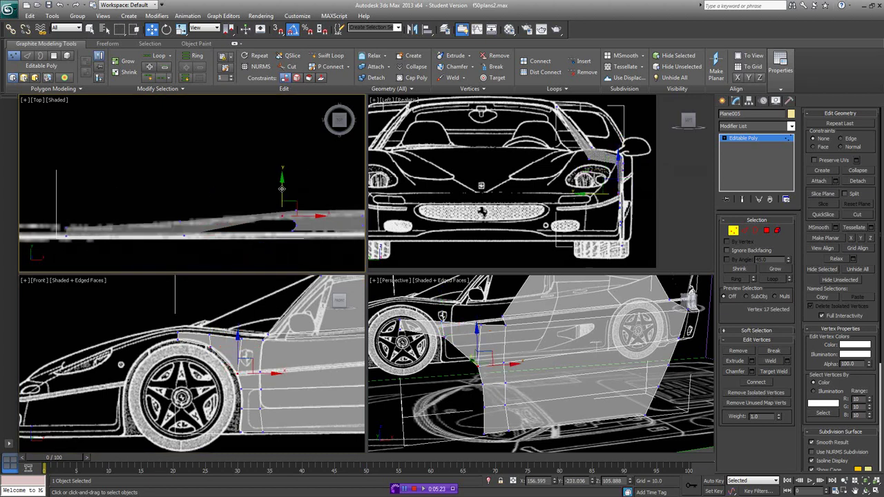
drag(282, 188, 280, 199)
click(255, 355)
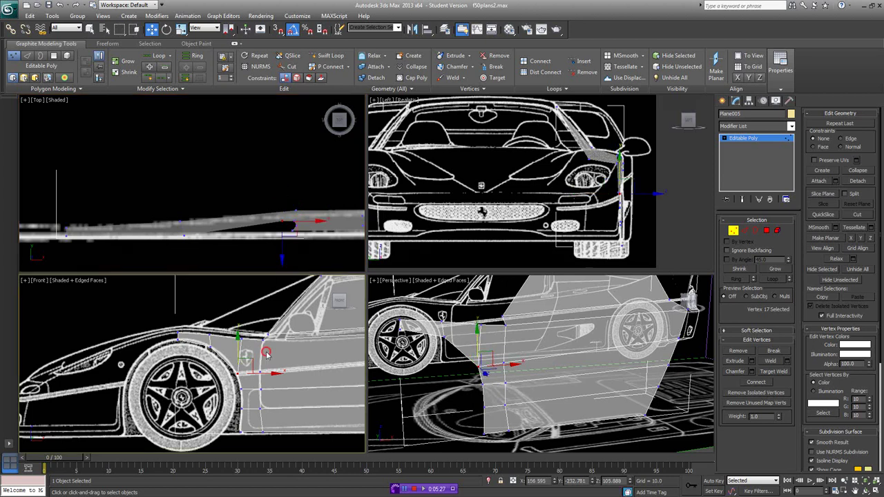
- Slide the fender strip's middle upper vertex along the fender line to about X 125.7, Z 154.3
scroll(221, 311, up, 4)
click(231, 307)
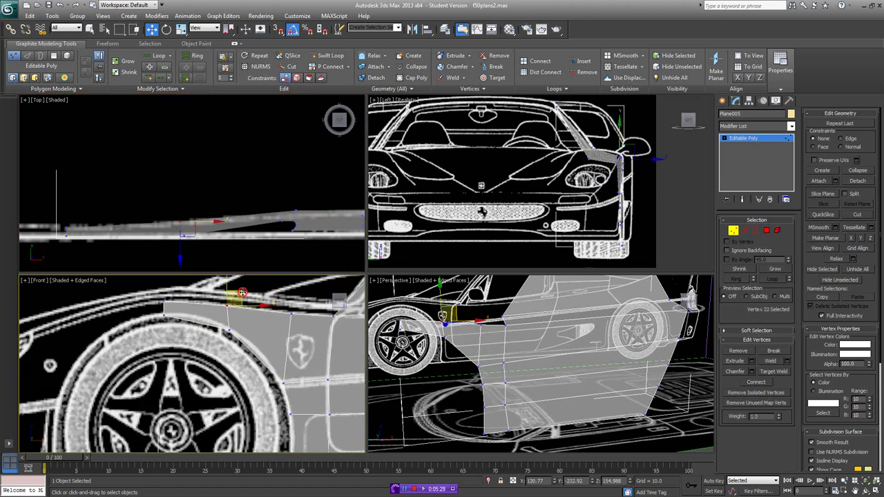
scroll(250, 334, down, 1)
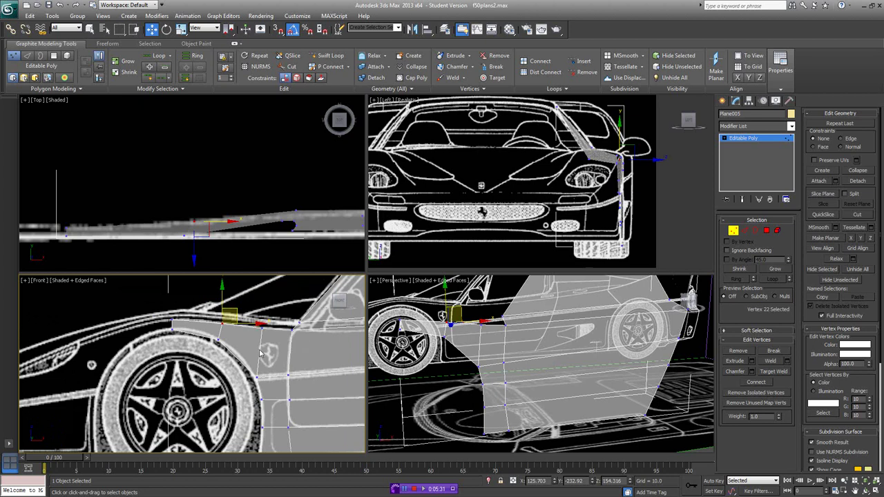
middle_drag(259, 350, 287, 337)
scroll(284, 341, down, 1)
- Add two edge loops across the fender strip with Swift Loop, one on each side of its middle edge
click(745, 231)
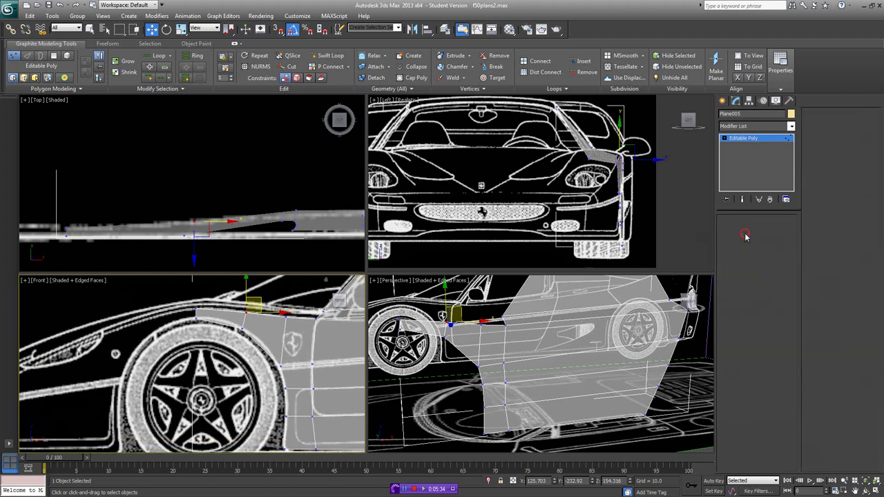
click(330, 55)
click(220, 316)
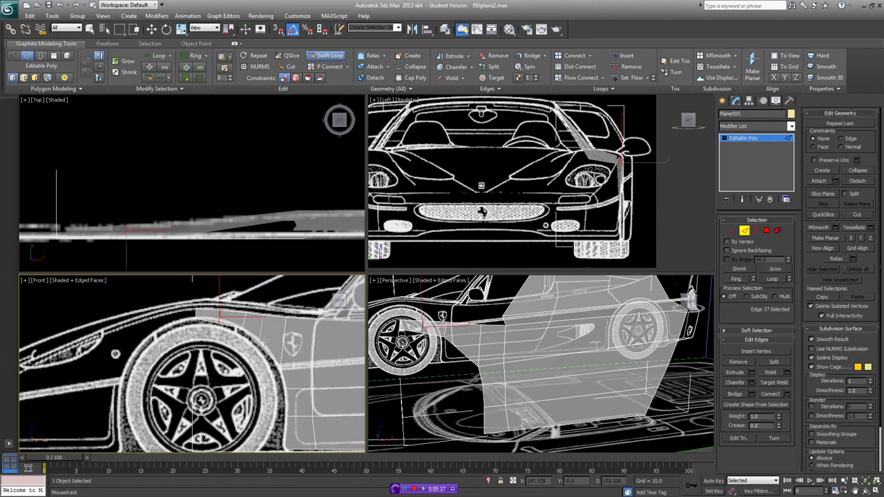
click(265, 341)
- Fit the front new loop's vertices to the wheel arch and the fender line in the front view
click(733, 230)
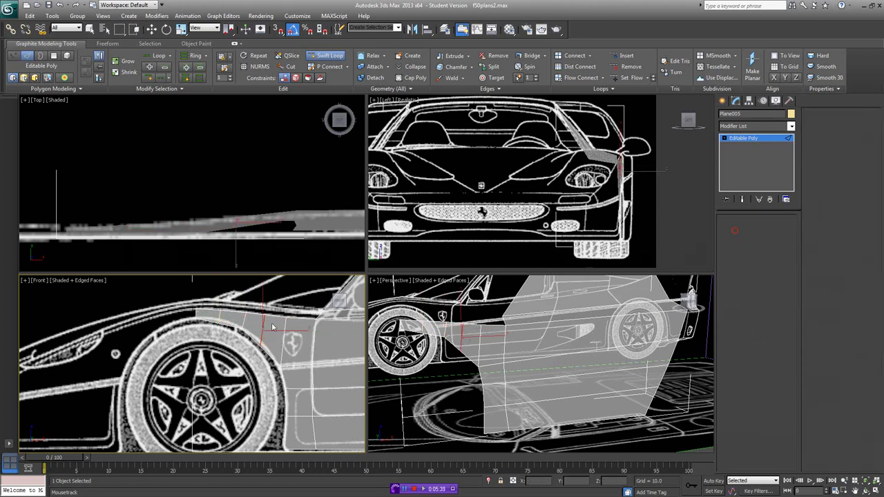
middle_drag(227, 328, 228, 354)
scroll(228, 354, up, 2)
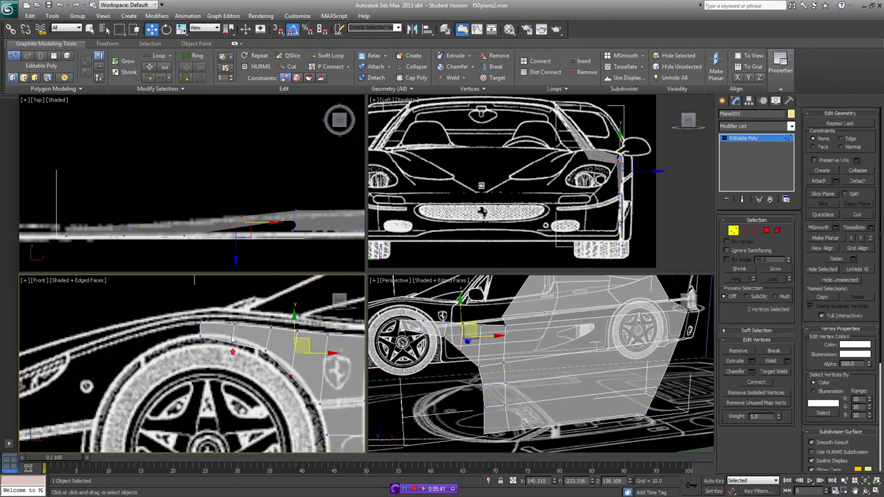
drag(219, 362, 219, 362)
drag(247, 324, 250, 318)
click(247, 316)
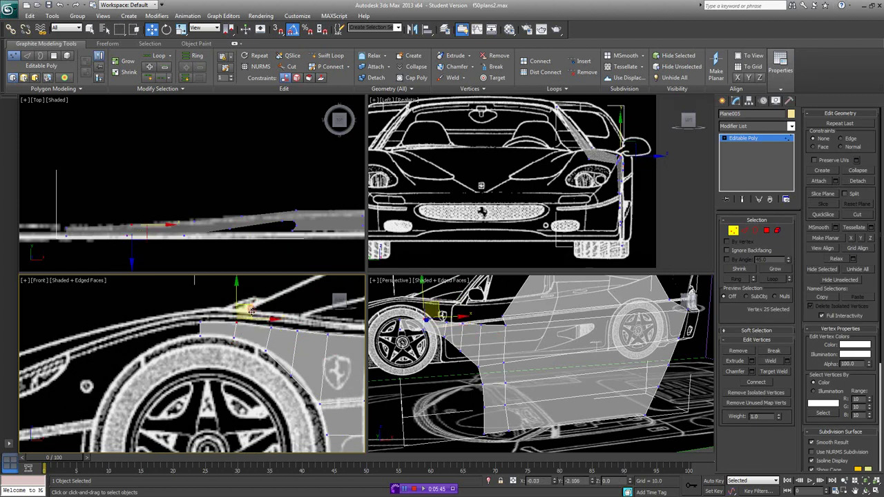
- Fit the rear new loop to the blueprint, moving its upper vertex along the fender line to about X 145.6, Z 151.6
middle_drag(321, 371, 254, 321)
drag(241, 314, 241, 317)
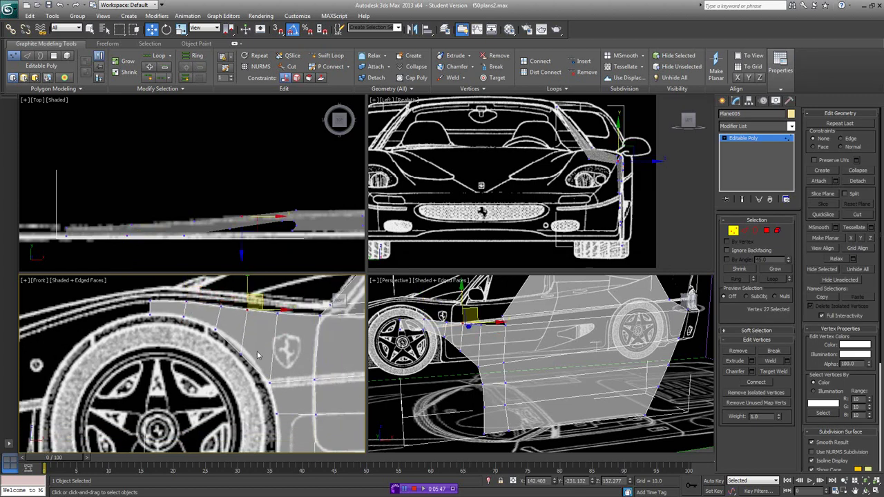
mouse_move(254, 350)
mouse_down()
mouse_move(236, 361)
mouse_move(256, 334)
mouse_up()
click(252, 304)
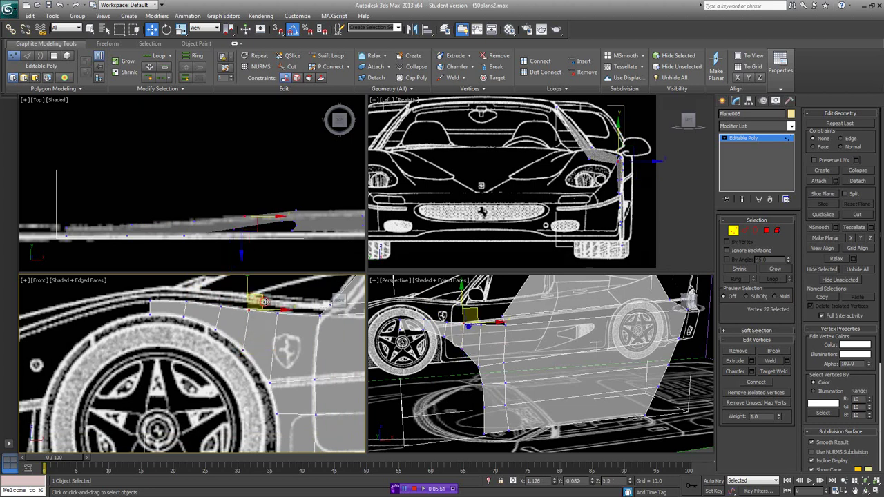
scroll(294, 311, down, 3)
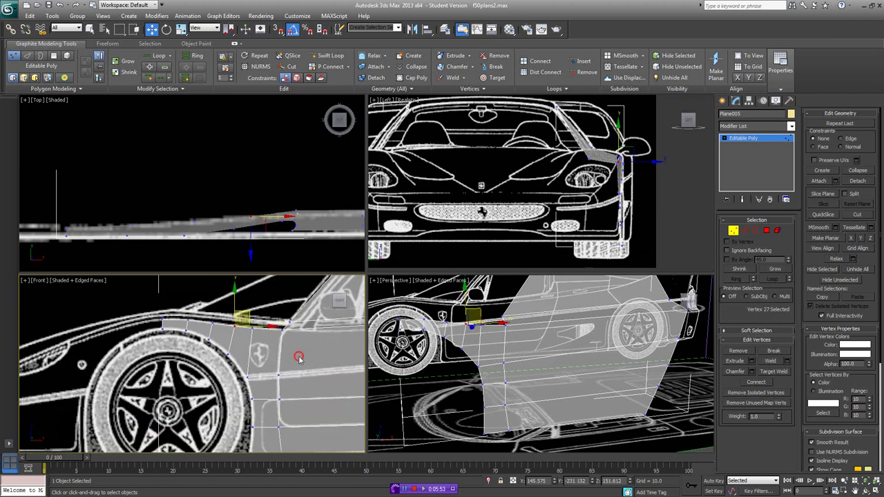
- Select the five edges along the door's rear border and extend them rearward as new faces to about X 590
click(300, 357)
scroll(300, 358, down, 2)
middle_drag(300, 358, 169, 370)
click(746, 231)
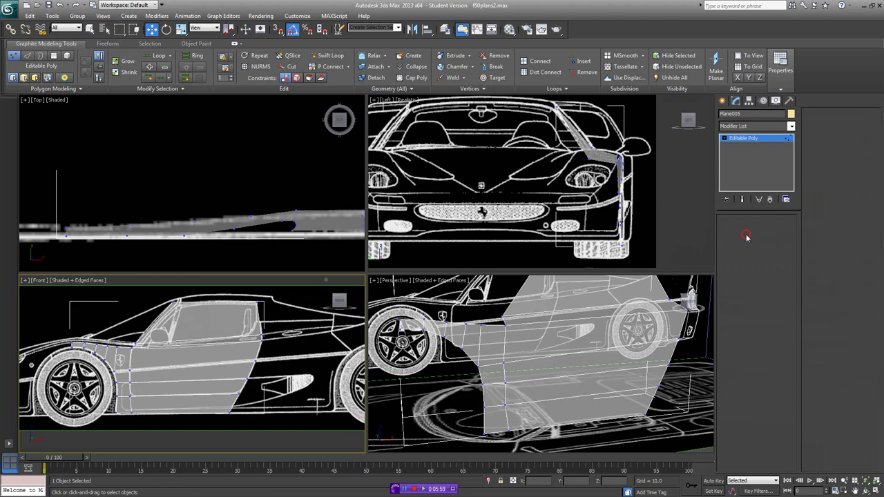
alt+middle_drag(620, 369, 576, 415)
click(528, 394)
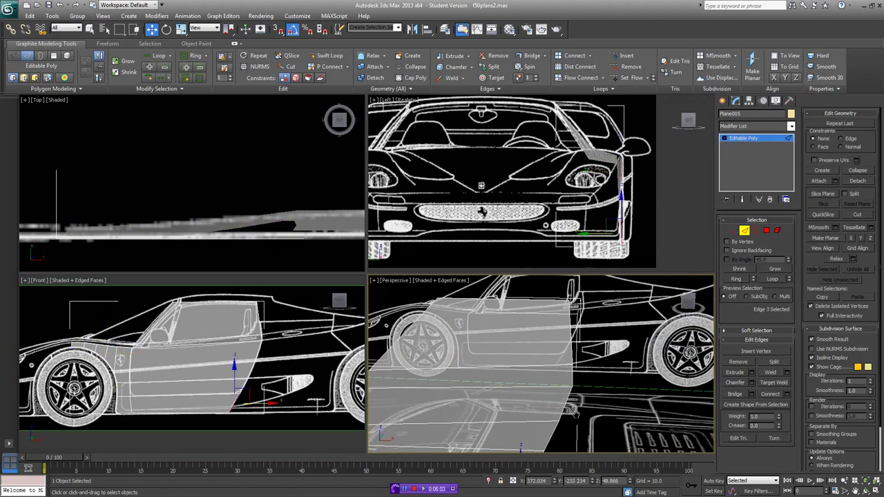
double_click(572, 307)
middle_drag(286, 351, 250, 345)
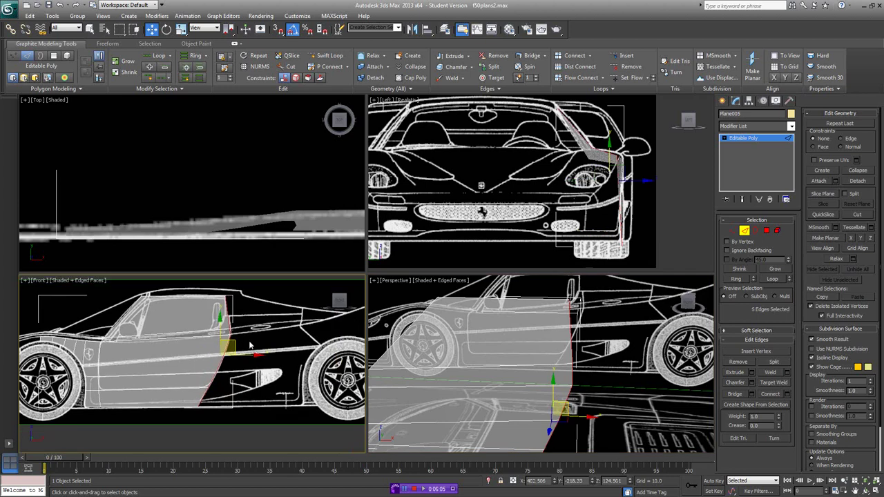
shift+drag(247, 352, 352, 342)
middle_drag(326, 360, 316, 359)
- Move the new rear border's top vertex forward and down onto the panel line at about X 550, Z 207
click(733, 233)
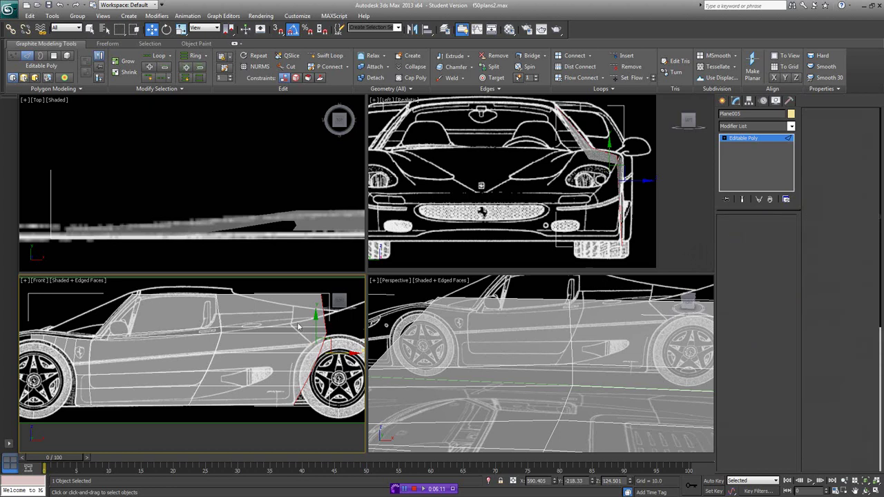
middle_drag(295, 320, 259, 342)
drag(296, 309, 272, 322)
scroll(304, 345, up, 5)
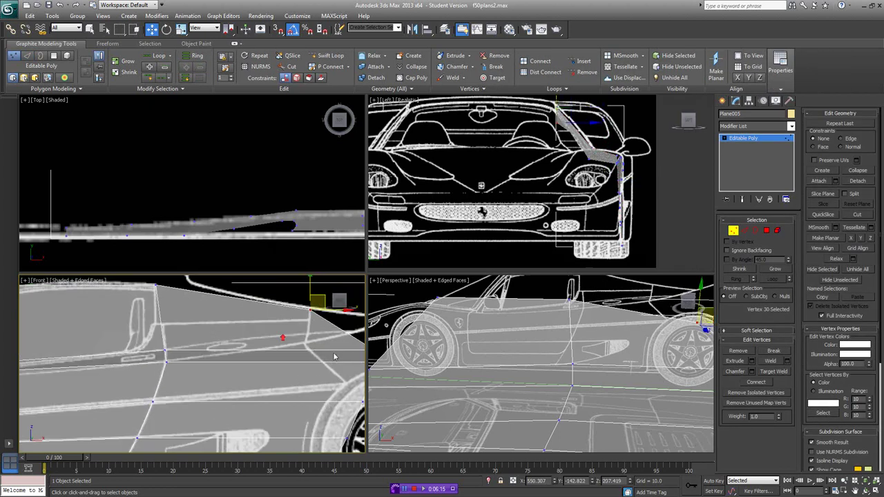
- Move the rear border's second vertex from the top forward and up onto the side panel's rear line
click(311, 354)
drag(296, 368, 336, 336)
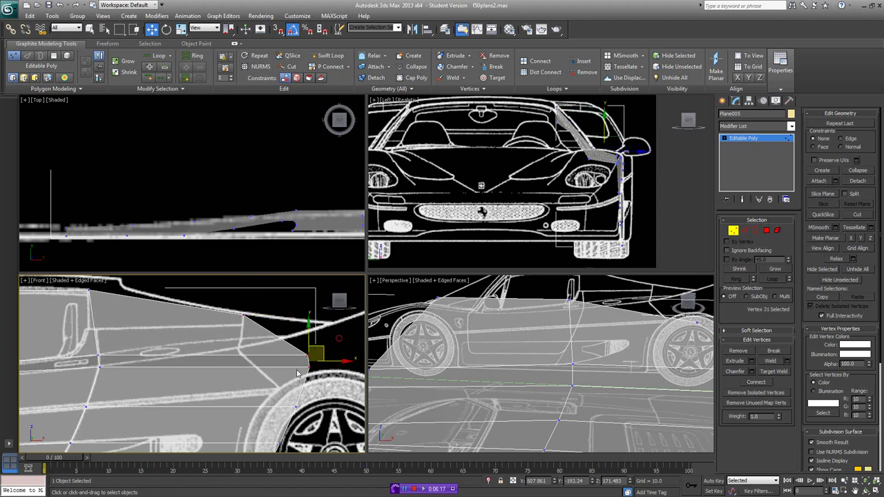
alt+middle_drag(523, 348, 609, 371)
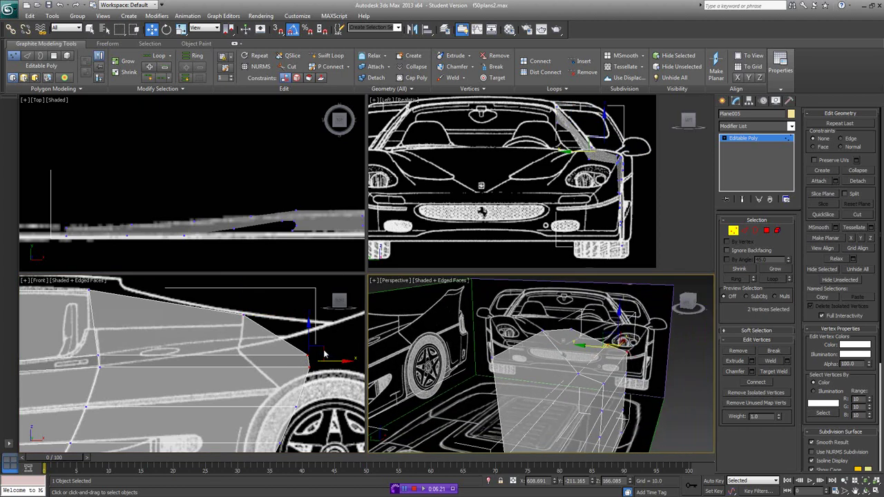
drag(323, 352, 256, 329)
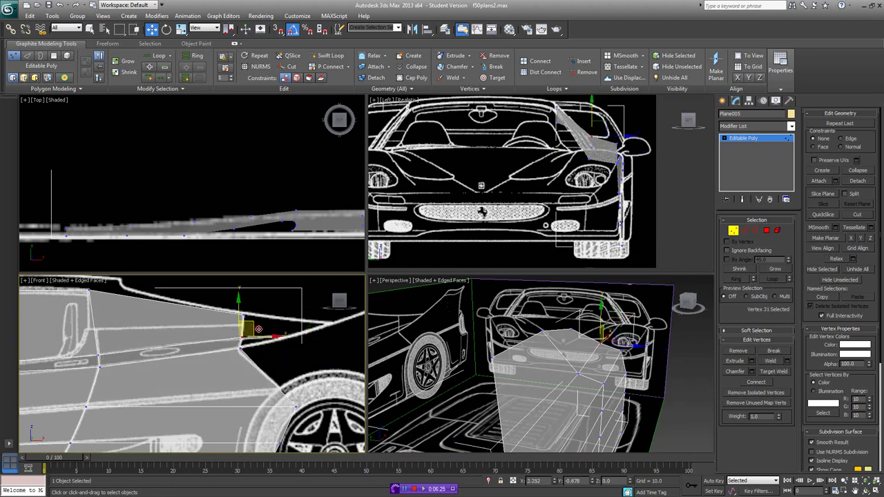
- Fit the rear border's next vertices to the panel's rear corner and the top of the rear wheel arch
middle_drag(288, 383, 288, 344)
drag(289, 382, 295, 339)
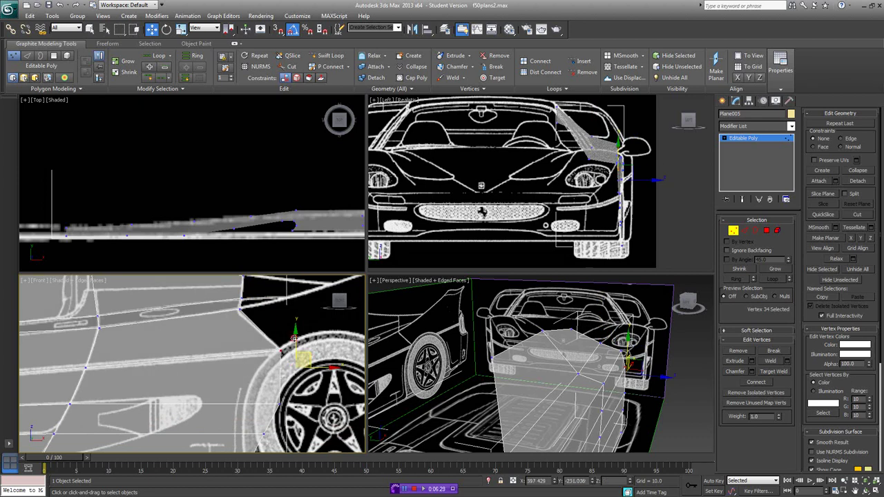
click(240, 309)
middle_drag(268, 325, 310, 299)
- Fit the two vertices along the rear wheel arch's front curve, placing the lower one at about X 551, Z 66
click(299, 376)
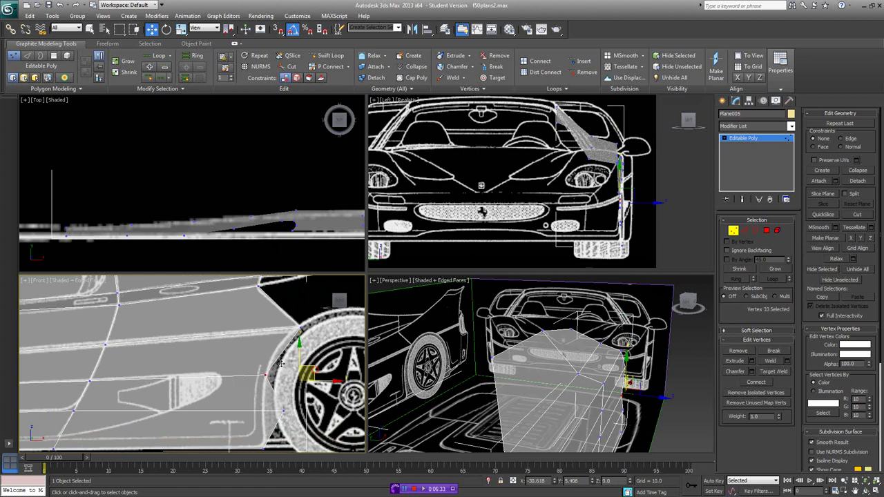
drag(280, 364, 283, 358)
click(284, 411)
drag(313, 412, 295, 414)
scroll(293, 408, down, 4)
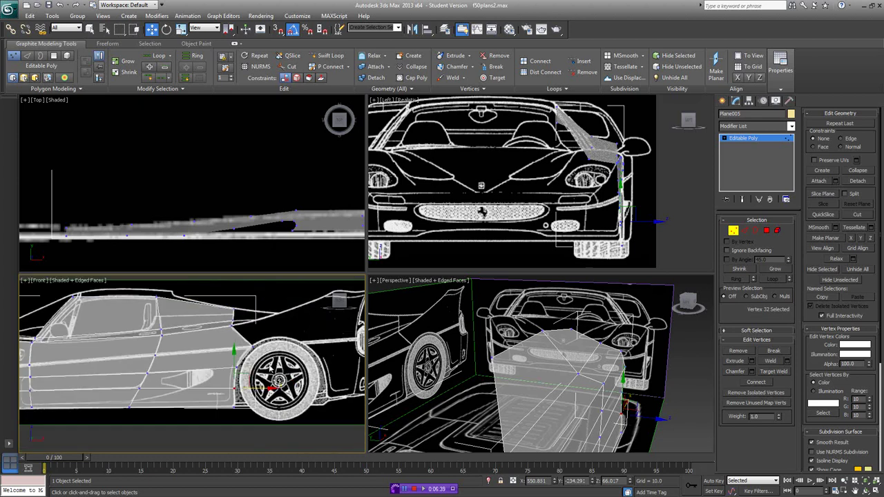
- In the top view, nudge the rear panel's top vertex onto the blueprint line and move the rear arch's upper vertex outward to the body line
middle_drag(255, 203, 225, 179)
click(238, 301)
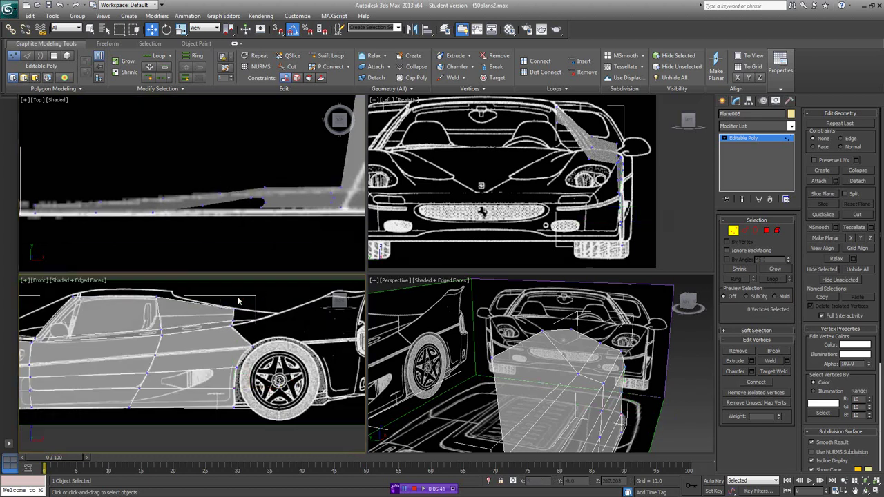
drag(233, 318, 233, 319)
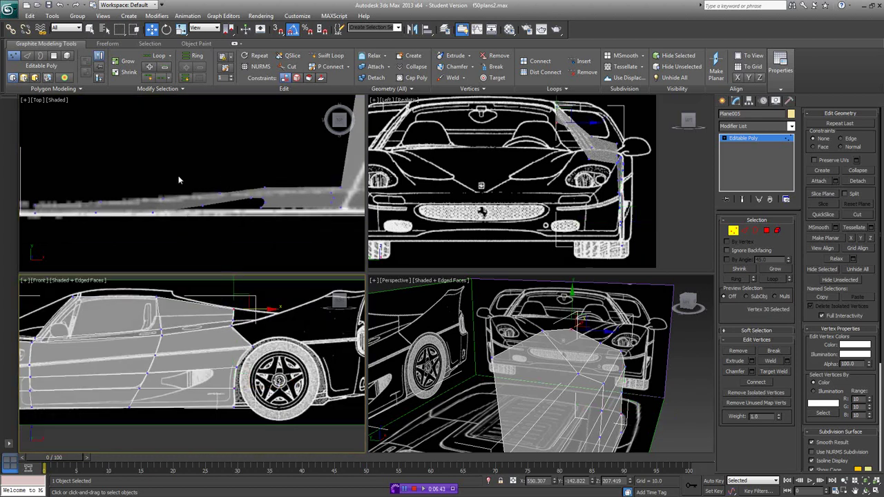
scroll(178, 181, down, 10)
scroll(194, 180, up, 6)
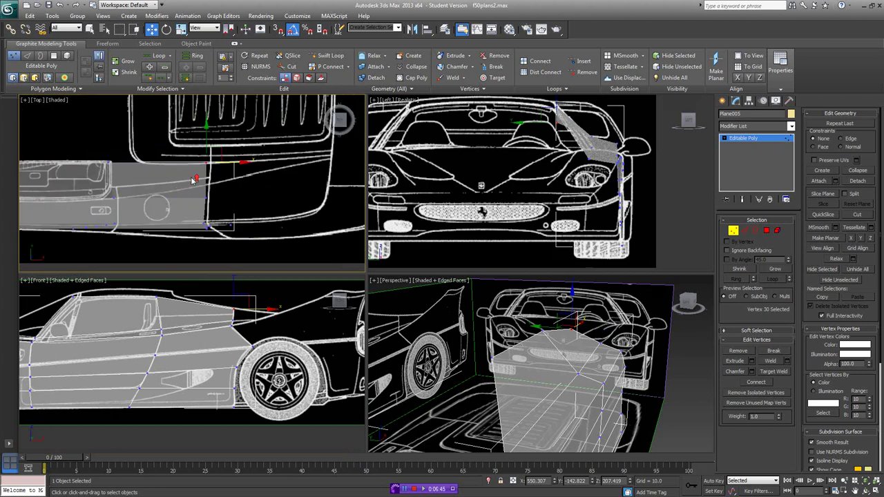
middle_drag(261, 181, 245, 185)
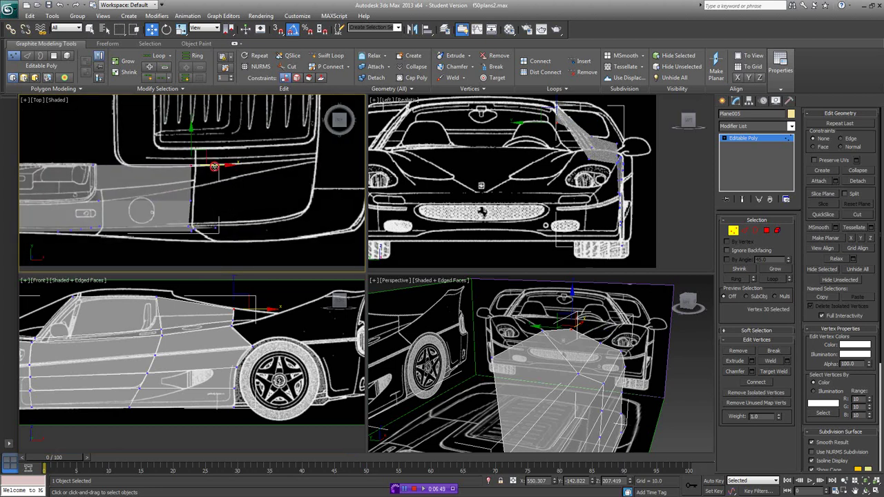
drag(215, 167, 216, 167)
click(215, 227)
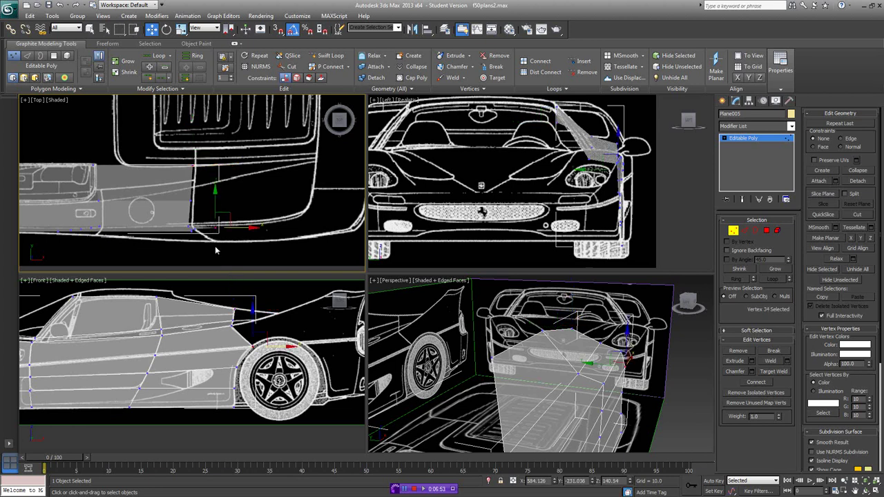
drag(217, 206, 216, 219)
- Select the rear panel's corner vertex above the wheel arch and move it outward in the top view to about Y -246
click(233, 326)
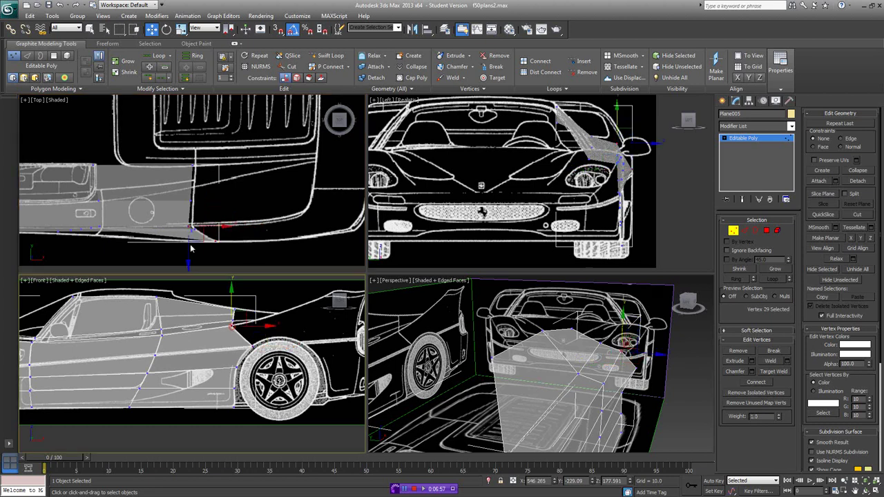
middle_drag(193, 246, 220, 228)
drag(218, 185, 222, 204)
middle_drag(222, 204, 250, 214)
key(F3)
scroll(250, 214, up, 4)
key(F3)
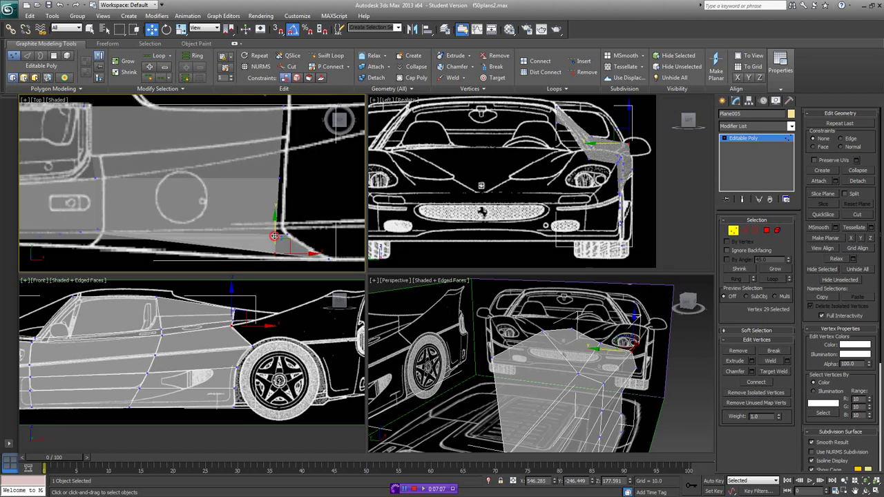
drag(274, 236, 276, 231)
middle_drag(260, 239, 271, 220)
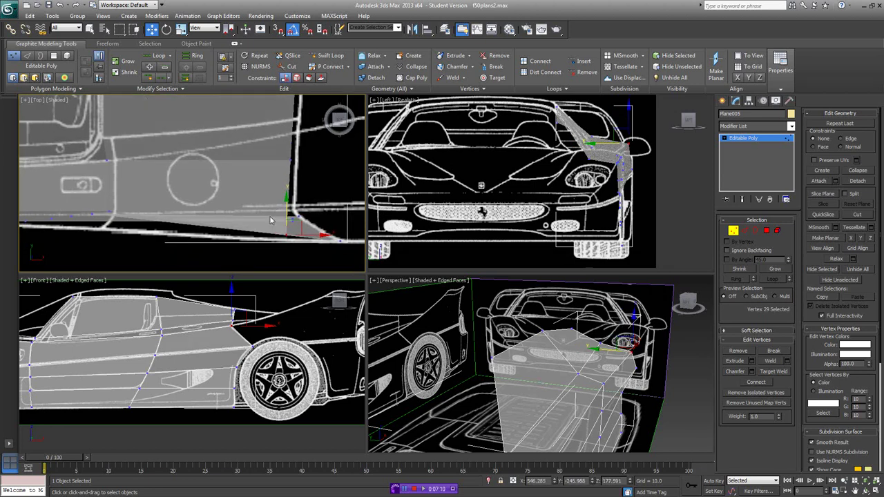
- In the top view, move the rear panel's upper border vertex inward to about Y -175 and its corner vertex outward to the body line
click(232, 321)
middle_drag(270, 188, 268, 193)
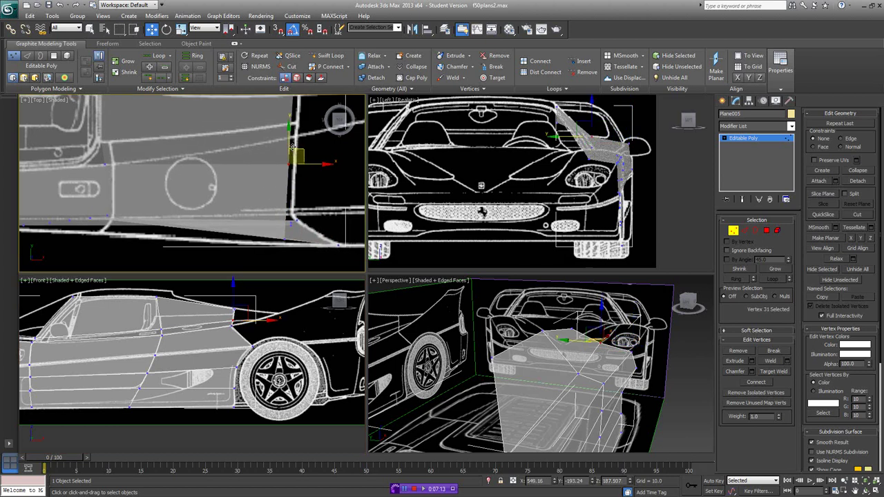
drag(288, 146, 290, 130)
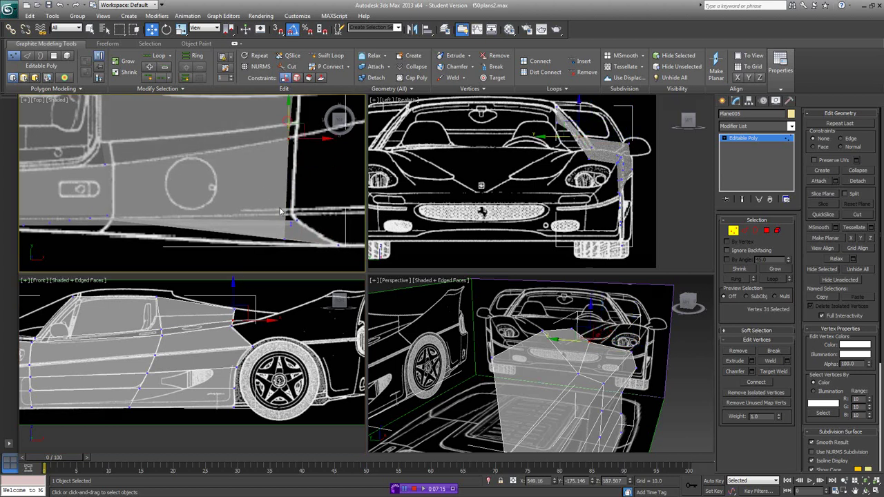
click(230, 326)
middle_click(290, 246)
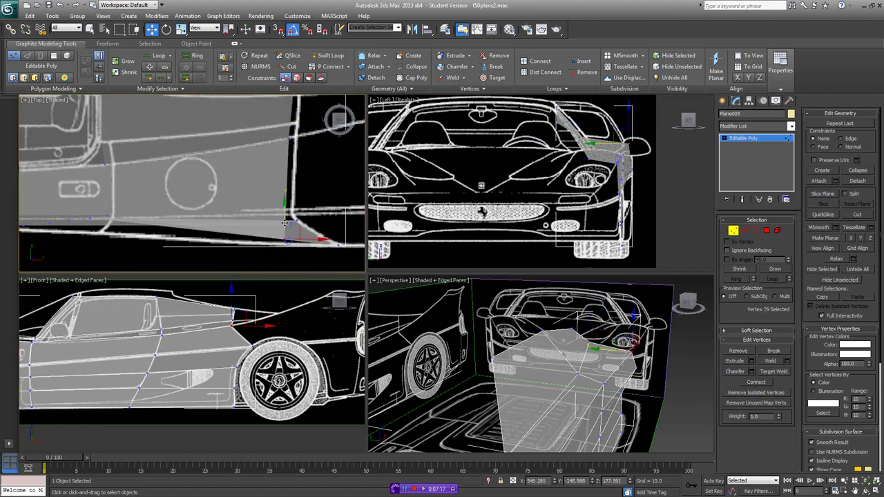
drag(284, 213, 285, 221)
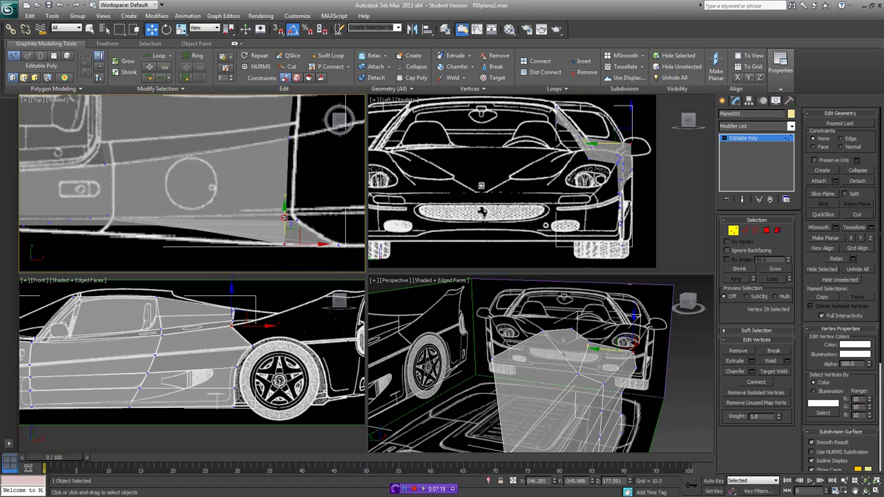
- Select the rear panel's uppermost border vertex and examine the panel's rear end in the top and perspective views
click(234, 310)
middle_drag(278, 178, 226, 206)
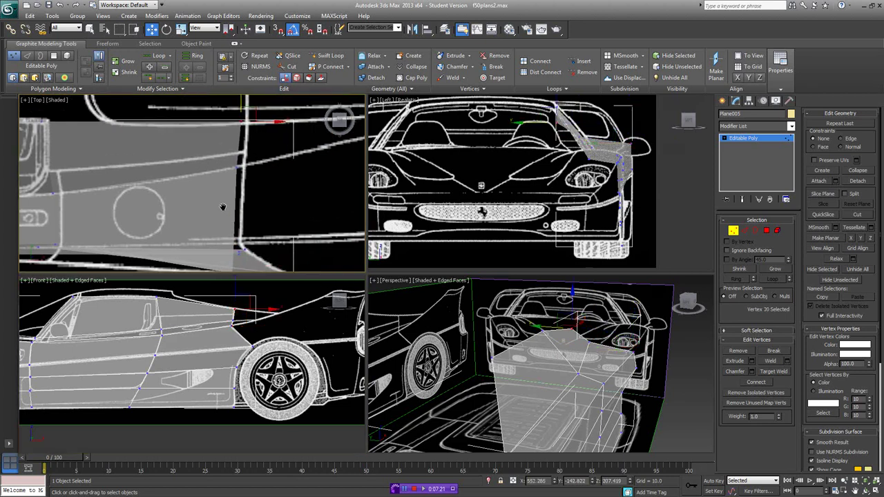
scroll(245, 179, down, 1)
scroll(538, 357, down, 5)
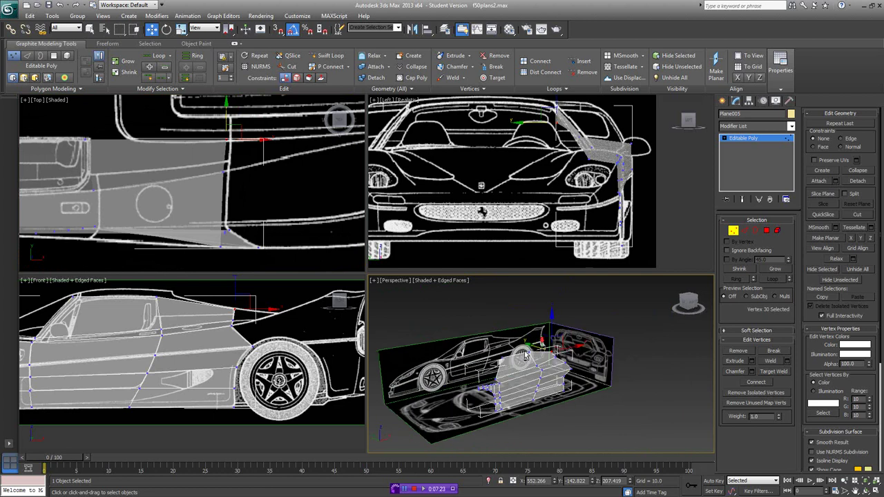
key(F3)
scroll(538, 357, up, 3)
key(F3)
mouse_move(539, 358)
alt+middle_down()
mouse_move(579, 366)
mouse_move(564, 380)
mouse_move(552, 361)
mouse_move(554, 378)
alt+middle_up()
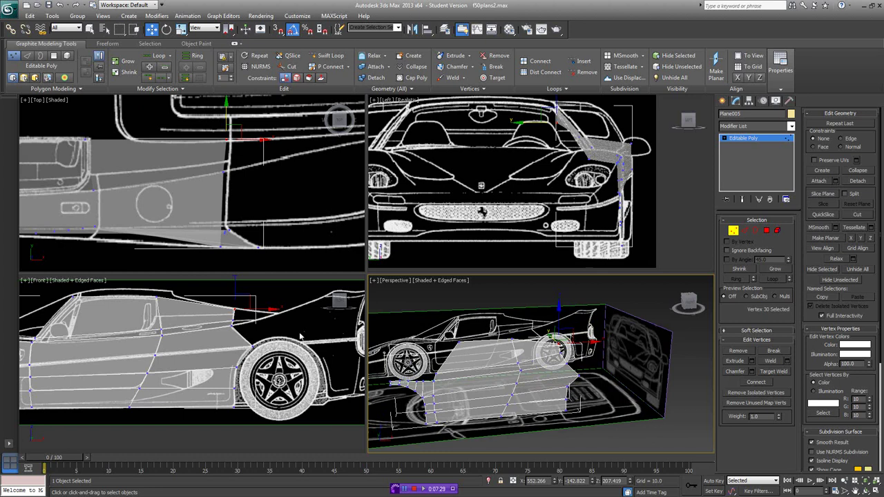
- Extend the front fender strip's leading edge forward over the front wheel to about X 21, Z 129
middle_drag(300, 336, 649, 262)
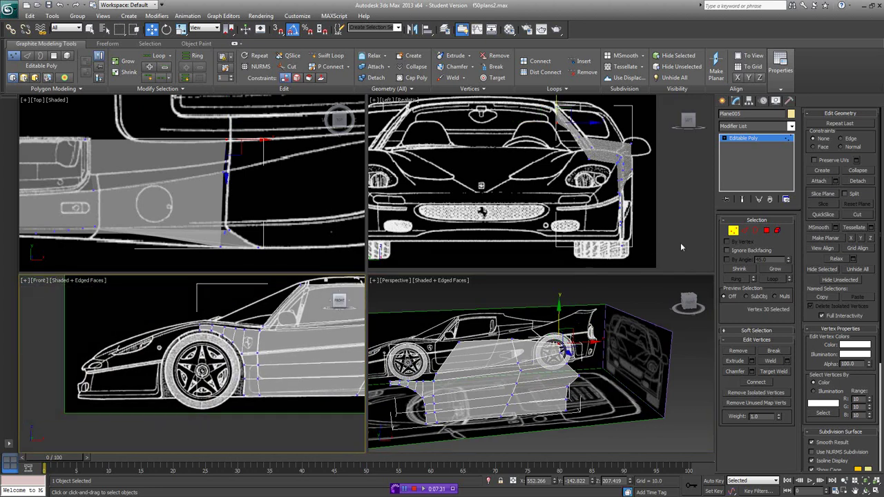
click(743, 232)
scroll(243, 296, up, 5)
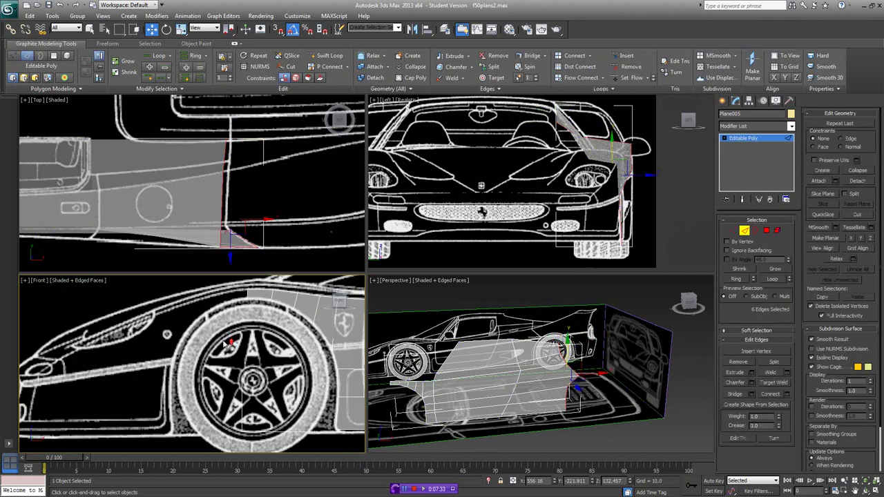
click(246, 294)
scroll(259, 325, down, 2)
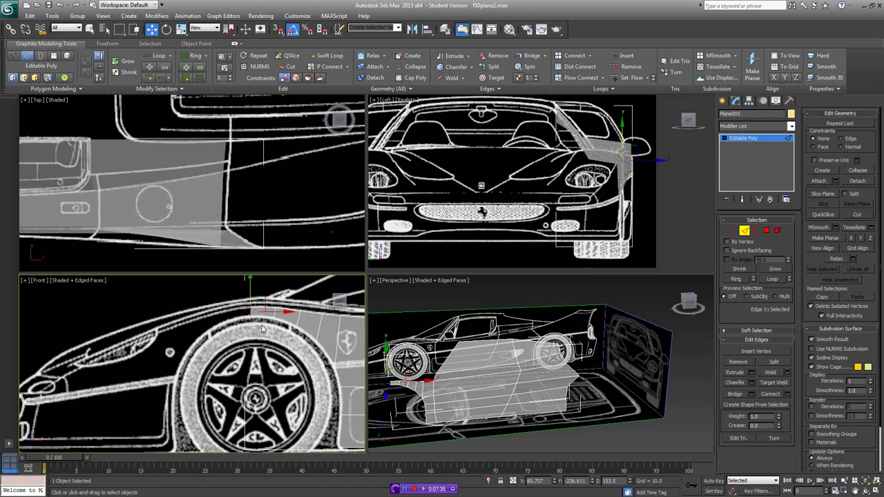
drag(261, 326, 202, 342)
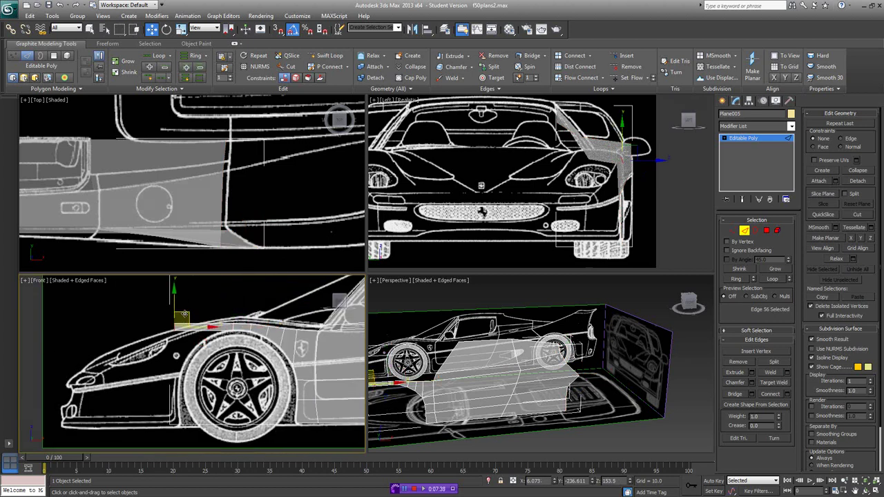
drag(185, 313, 198, 331)
- Try rotating the new front edge and lowering it along the wheel arch, and undo these changes
scroll(177, 352, up, 2)
key(e)
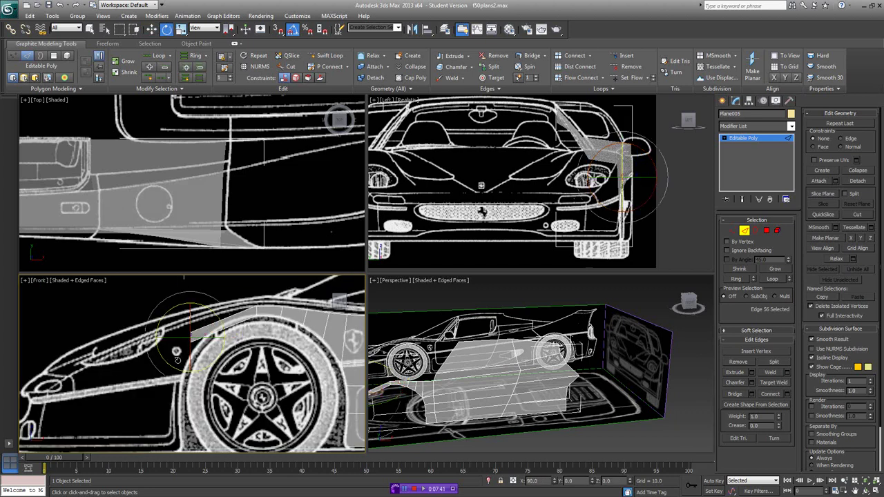
drag(175, 369, 188, 382)
key(w)
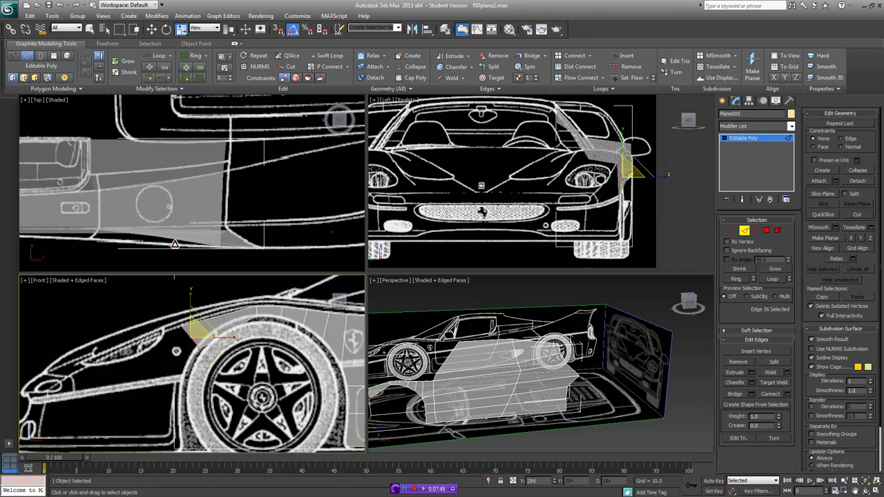
drag(204, 324, 202, 351)
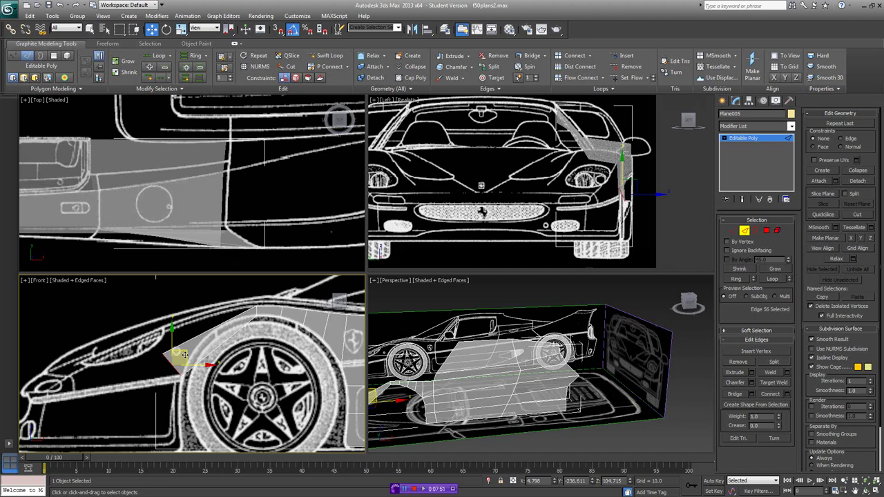
middle_drag(204, 353, 216, 351)
key(ctrl+z)
key(ctrl+z)
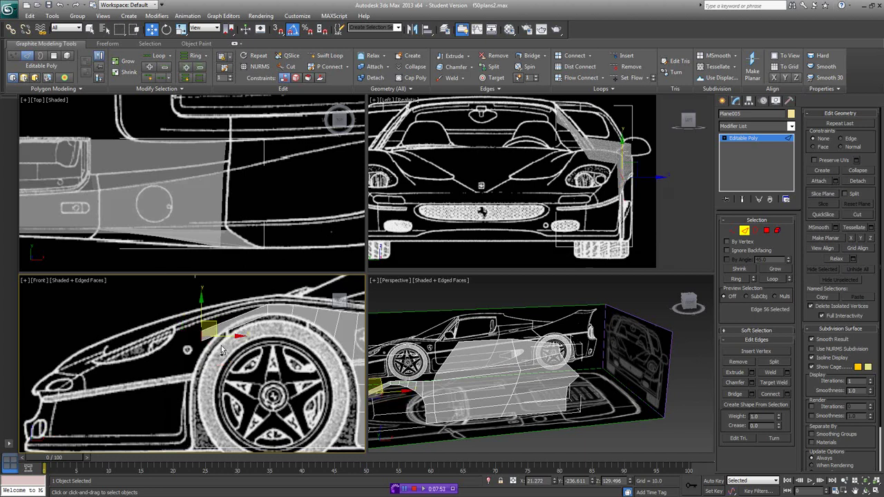
- Move the new edge back to about X 60 and adjust its vertices between the fender line and the wheel arch in the front view
drag(221, 350, 266, 312)
click(734, 231)
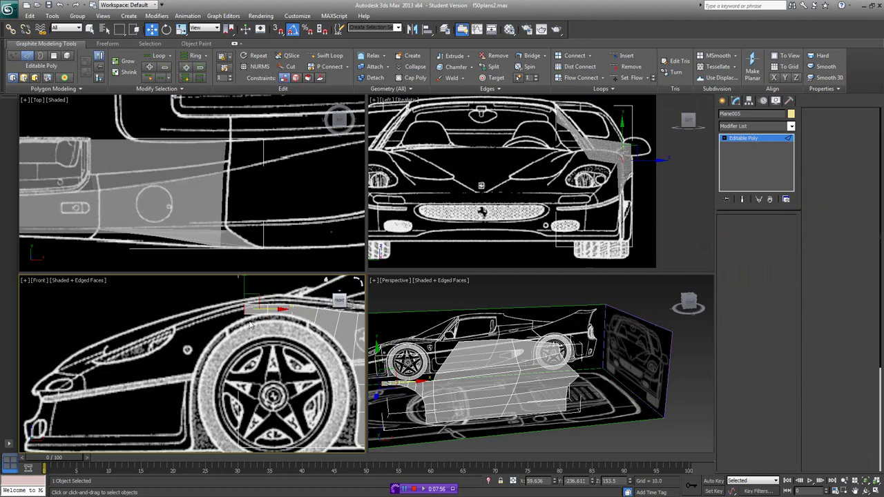
key(1)
scroll(250, 325, up, 2)
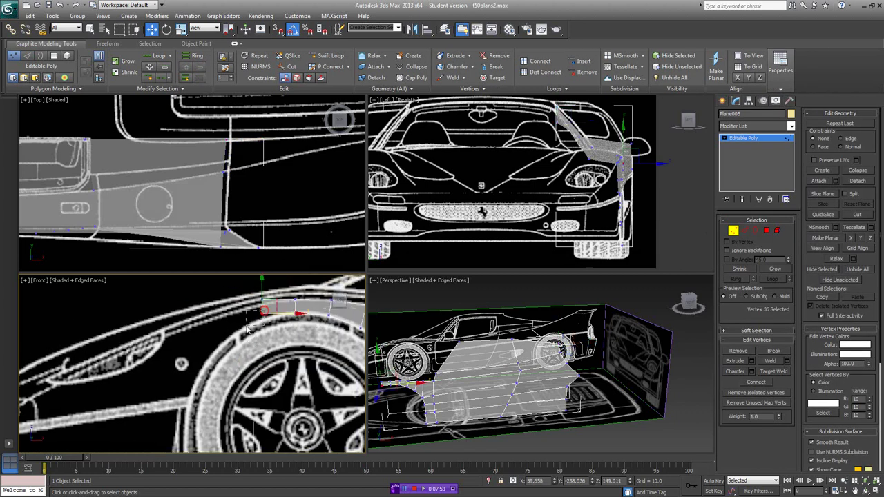
mouse_move(278, 303)
mouse_down()
mouse_move(279, 310)
mouse_move(249, 301)
mouse_move(273, 294)
mouse_up()
- Nudge the new edge's upper vertex onto the body line in the top view and select the lower one to check its fit
mouse_move(184, 194)
middle_down()
mouse_move(246, 201)
mouse_move(280, 222)
middle_up()
scroll(181, 225, up, 4)
drag(162, 220, 164, 218)
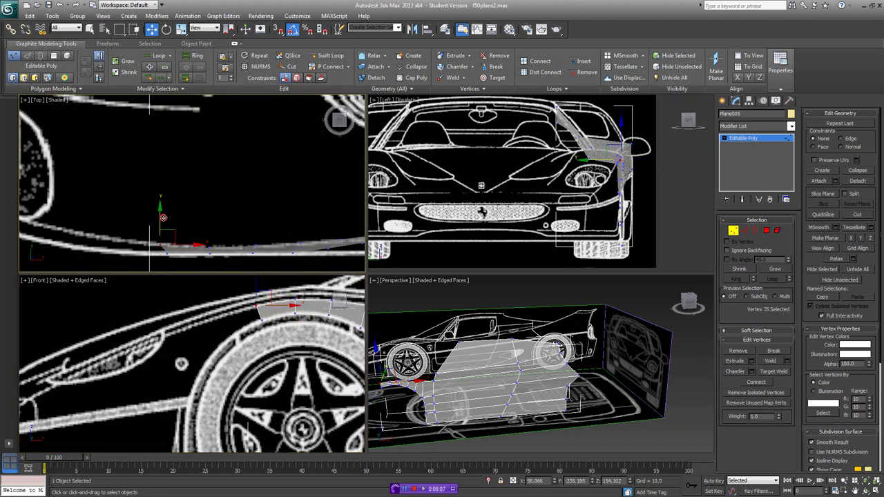
click(263, 321)
middle_drag(171, 251, 171, 237)
middle_drag(304, 358, 284, 352)
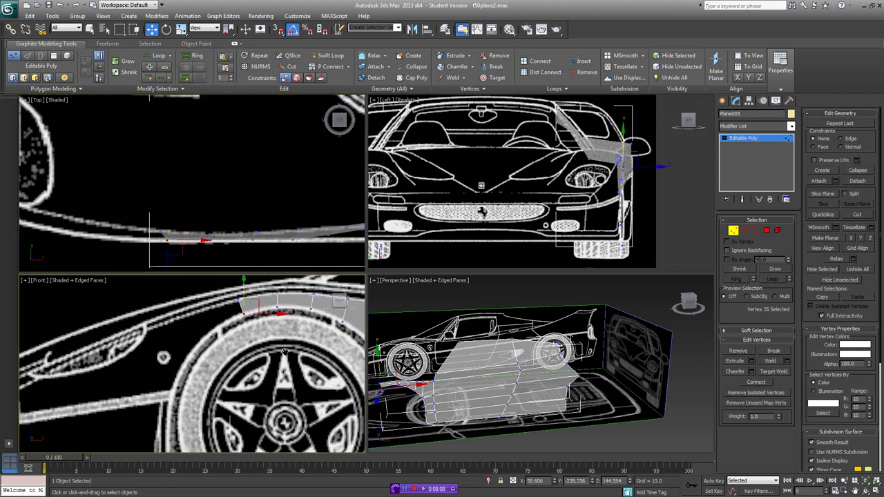
- Extrude the fender strip's leading edge again, forward and down along the front side of the wheel arch
scroll(285, 351, down, 3)
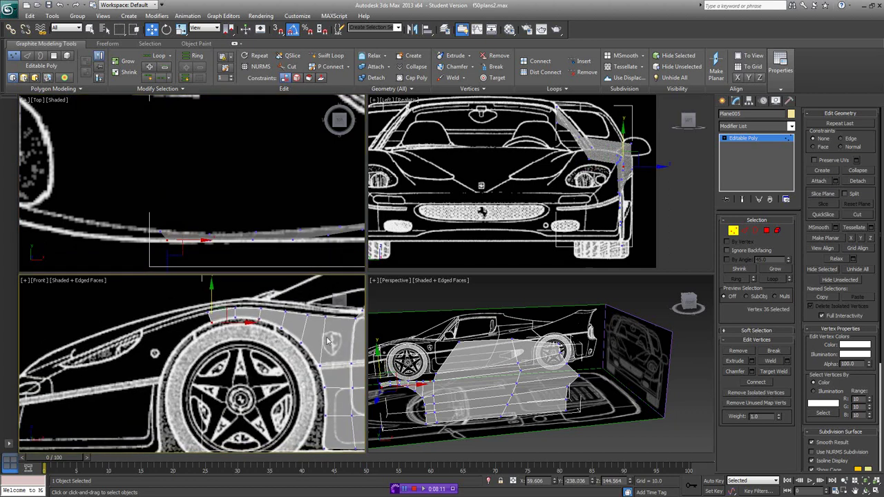
click(755, 232)
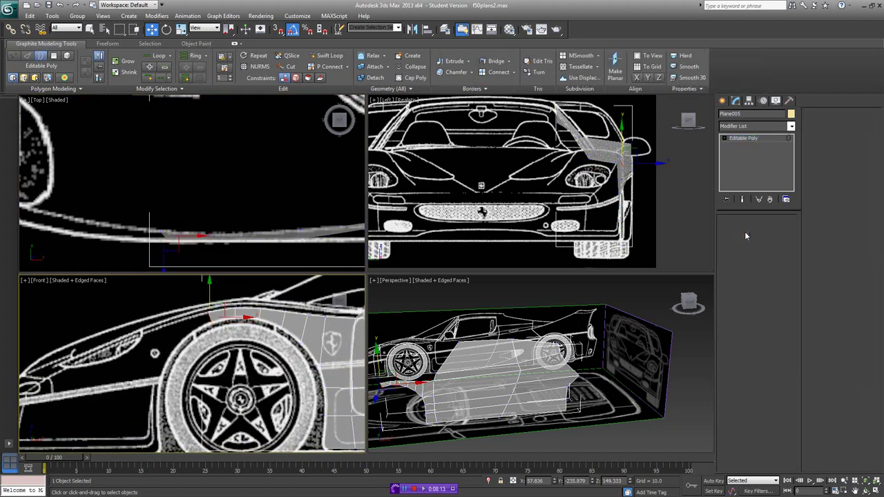
click(745, 231)
click(218, 307)
shift+drag(218, 308, 179, 342)
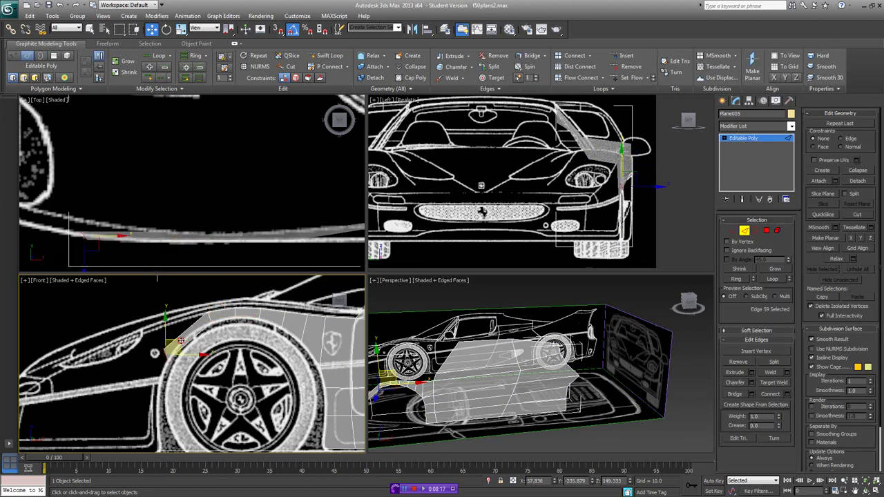
- Place the new edge's upper vertex at the headlight's rear corner, about X -4, Z 131, and align it with the body line in the top view
click(733, 230)
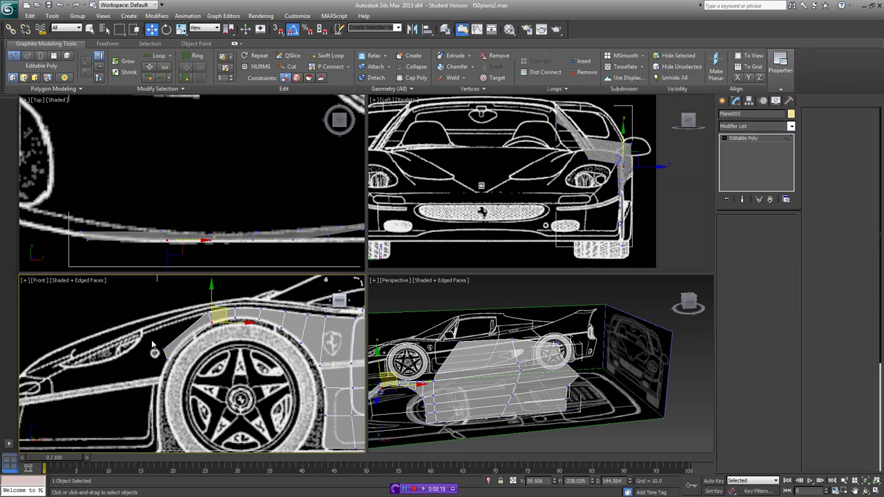
drag(173, 339, 158, 317)
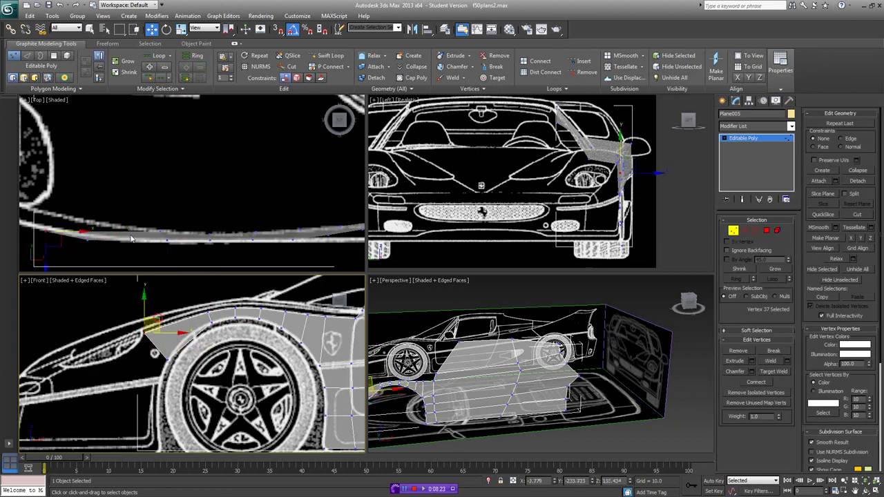
middle_drag(51, 216, 190, 206)
drag(184, 196, 187, 177)
click(171, 355)
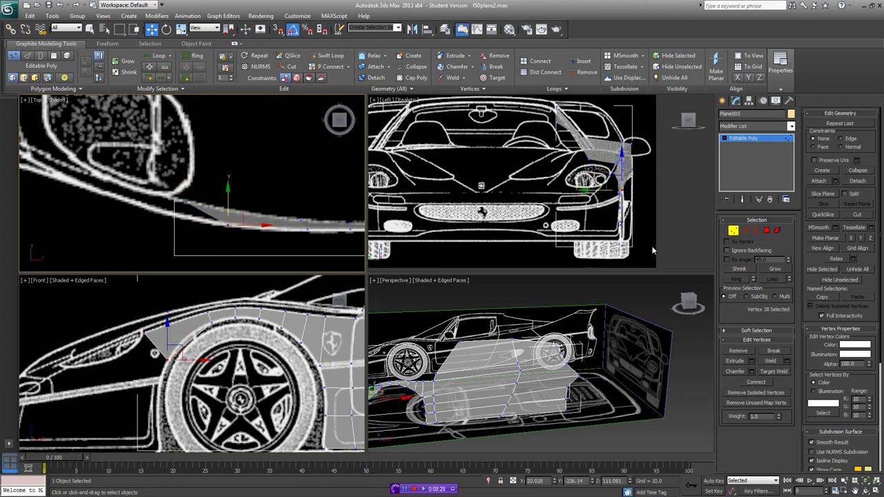
- Insert an edge loop with Swift Loop across the fender strip's long front polygon
click(745, 231)
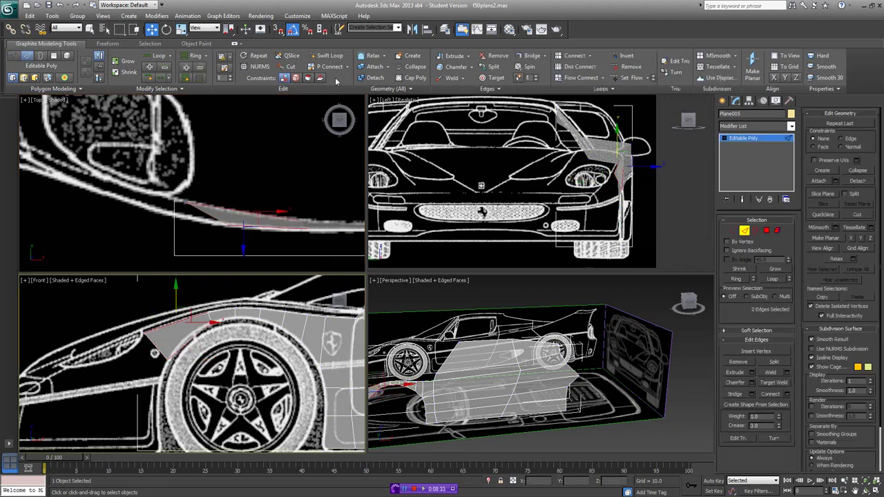
click(328, 55)
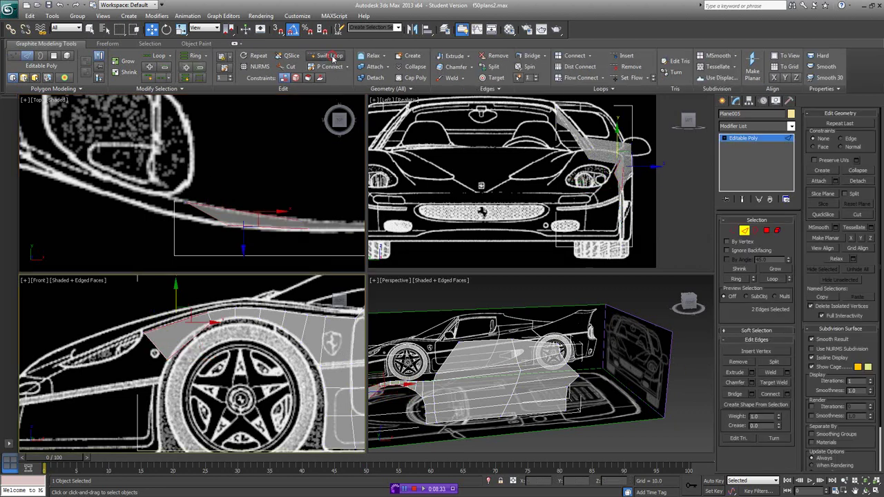
click(180, 332)
right_click(458, 312)
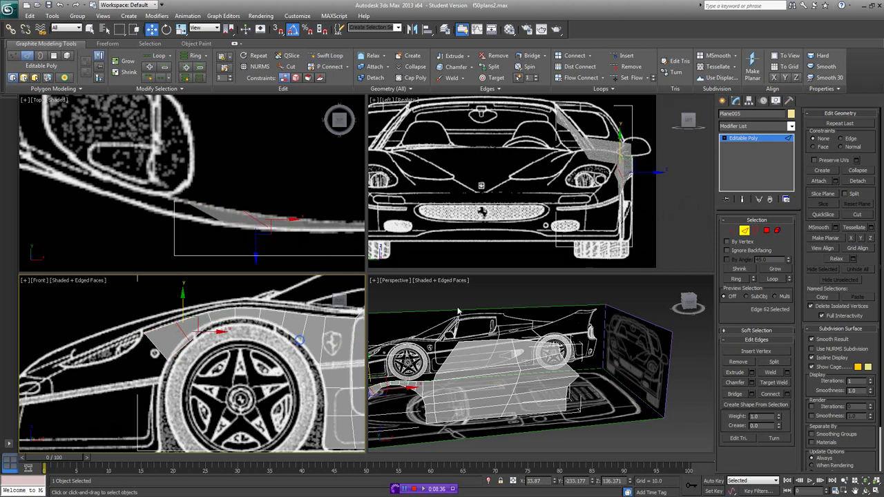
- Fit the inserted loop's vertices to the fender line and the wheel arch, placing the lower one at about X 37, Z 132
click(727, 230)
scroll(198, 322, up, 2)
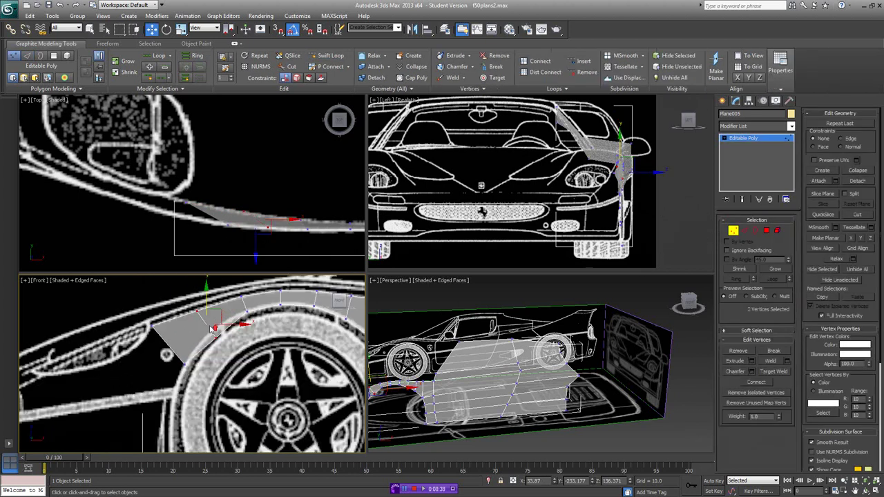
drag(214, 306, 226, 319)
click(217, 337)
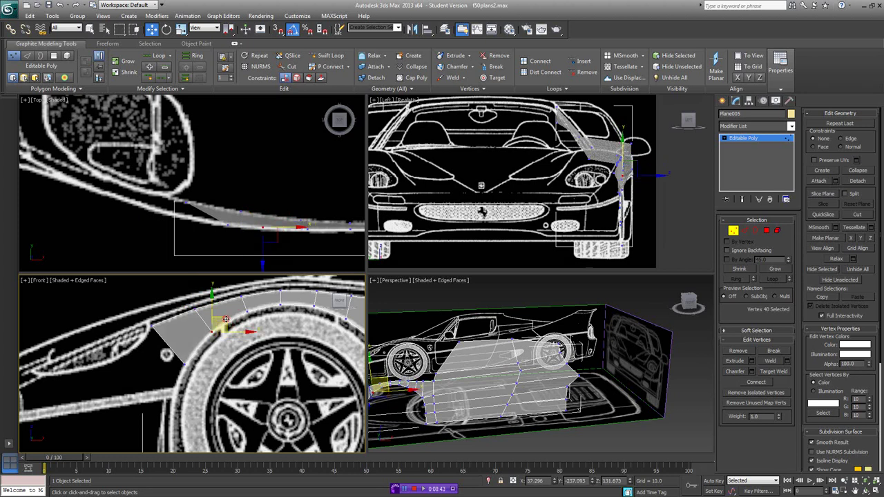
- Clear the vertex selection and toggle see-through display to check the fender and door mesh against the side blueprint
scroll(181, 310, down, 6)
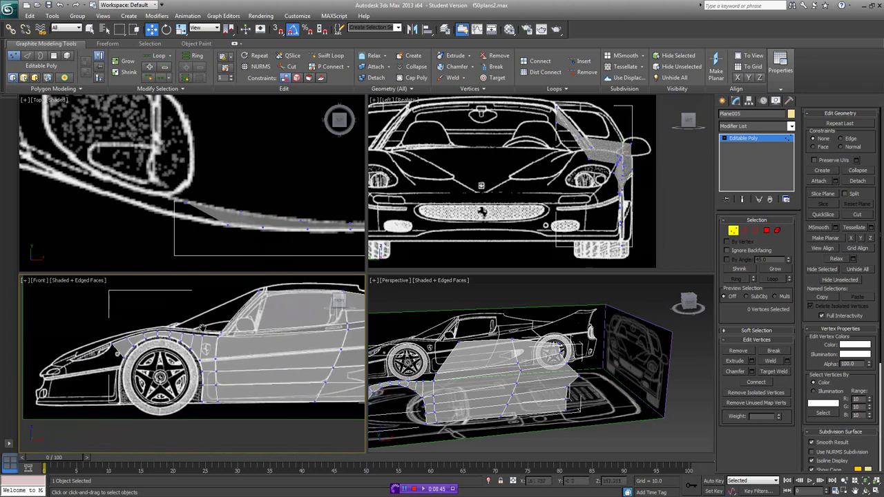
drag(108, 288, 205, 329)
key(alt+x)
key(alt+x)
key(alt+x)
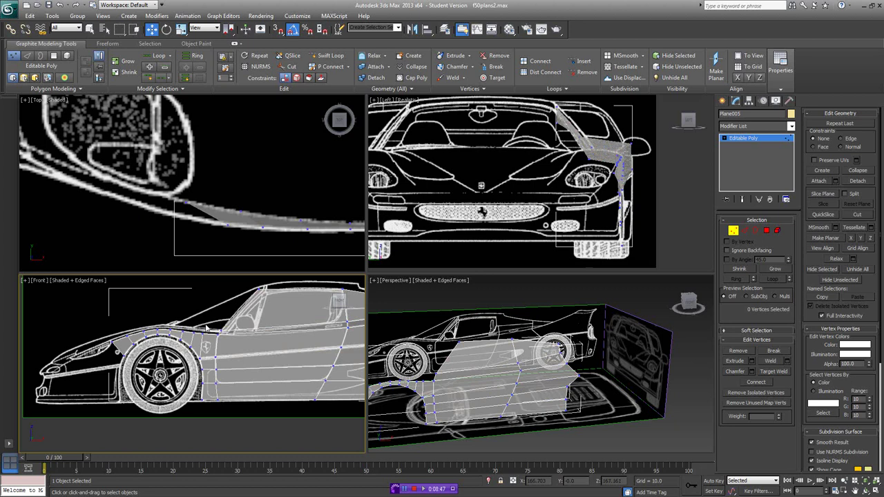
middle_drag(217, 336, 256, 350)
- Select the vertex at the top of the rear wheel arch and move it inward in the left view to about Y -244
alt+middle_drag(505, 383, 524, 370)
click(499, 378)
scroll(605, 170, up, 6)
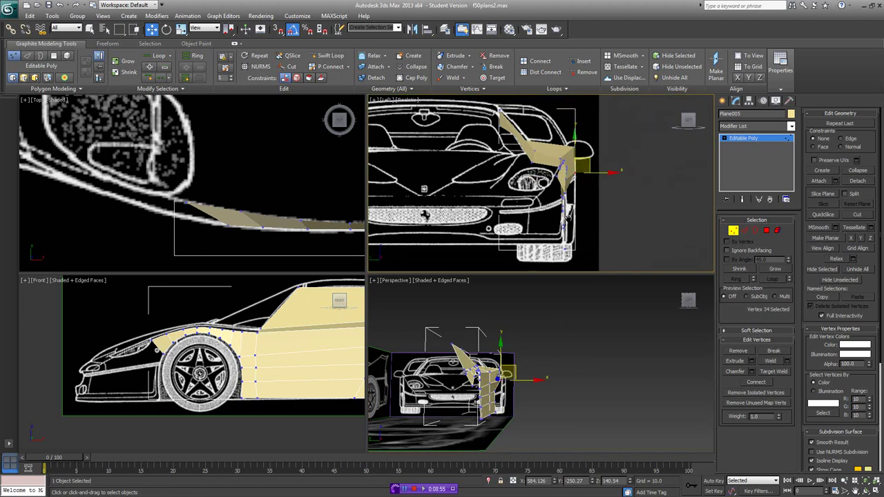
drag(605, 170, 601, 170)
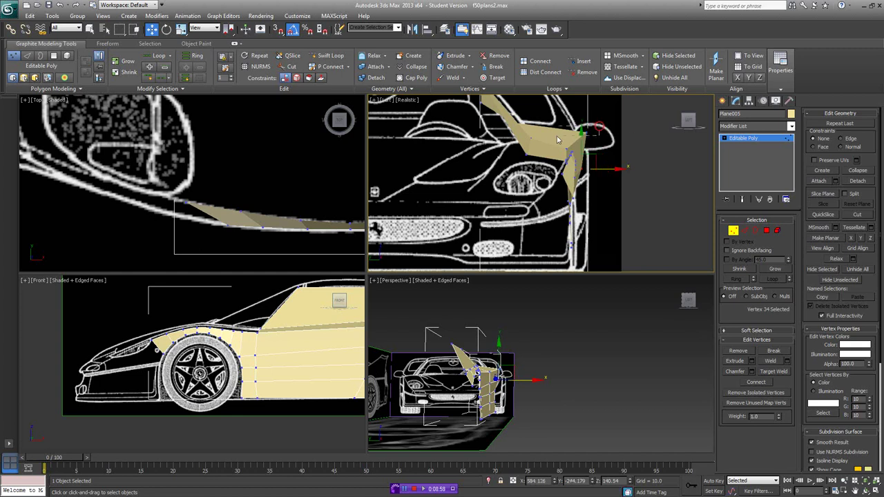
- Select the rear panel vertex beside the mirror outline, turn on see-through display, and examine it against the blueprints in all views
click(607, 134)
key(alt+x)
middle_drag(592, 152, 589, 166)
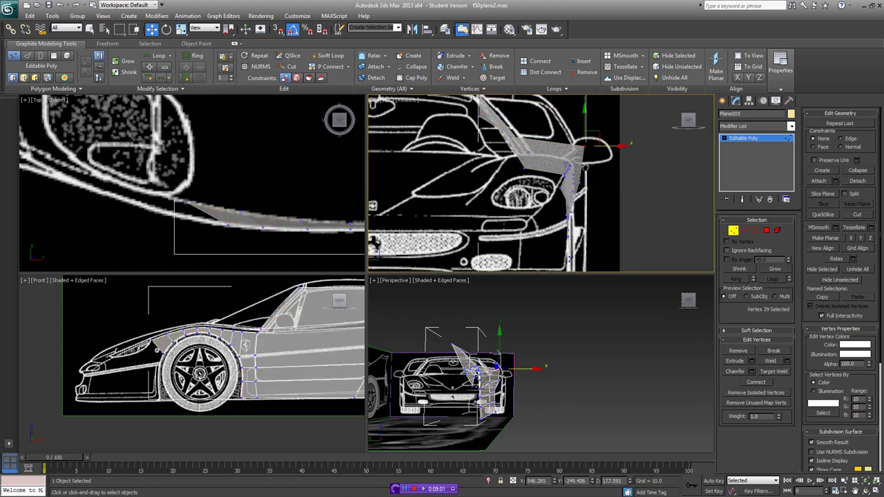
scroll(577, 178, down, 3)
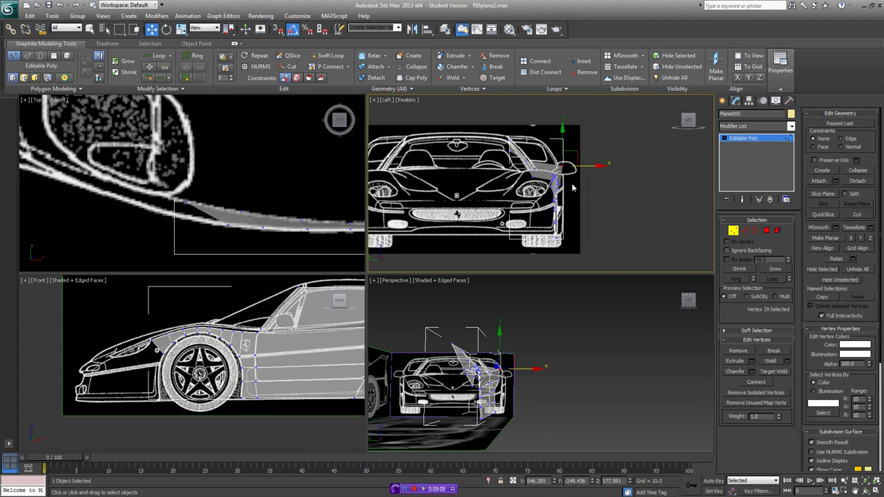
scroll(525, 187, up, 5)
alt+middle_drag(542, 379, 299, 330)
alt+middle_drag(478, 388, 495, 386)
middle_drag(319, 332, 171, 331)
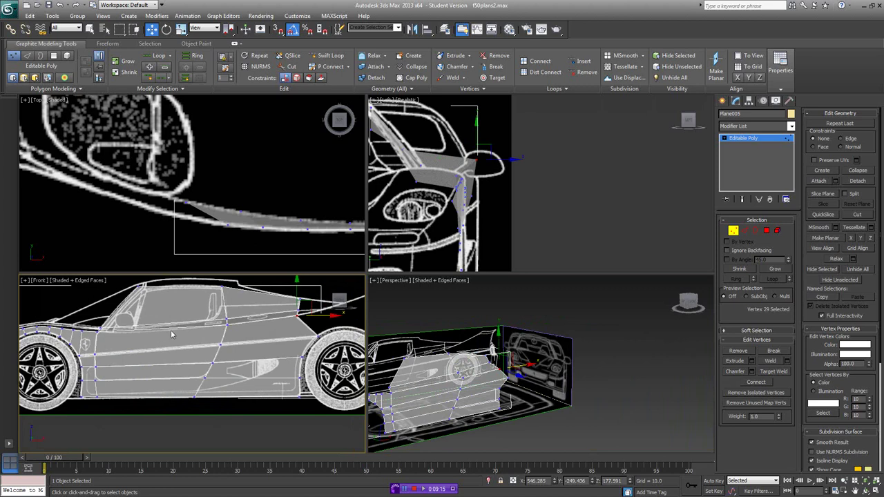
scroll(229, 205, down, 5)
scroll(229, 207, down, 1)
middle_drag(351, 209, 191, 209)
scroll(278, 209, up, 3)
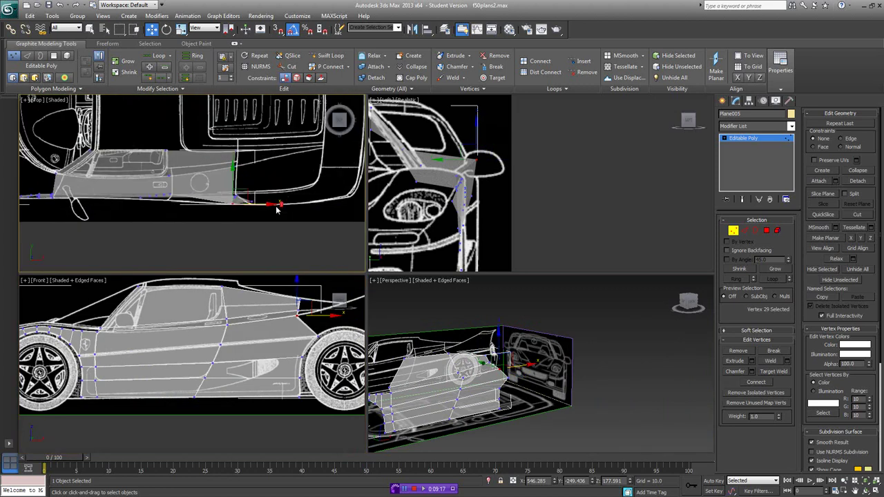
middle_drag(290, 213, 284, 211)
- Fit the vertex at the rear wheel arch and the one above it to the top-view body outline, moving the upper one about 4 inward
click(319, 337)
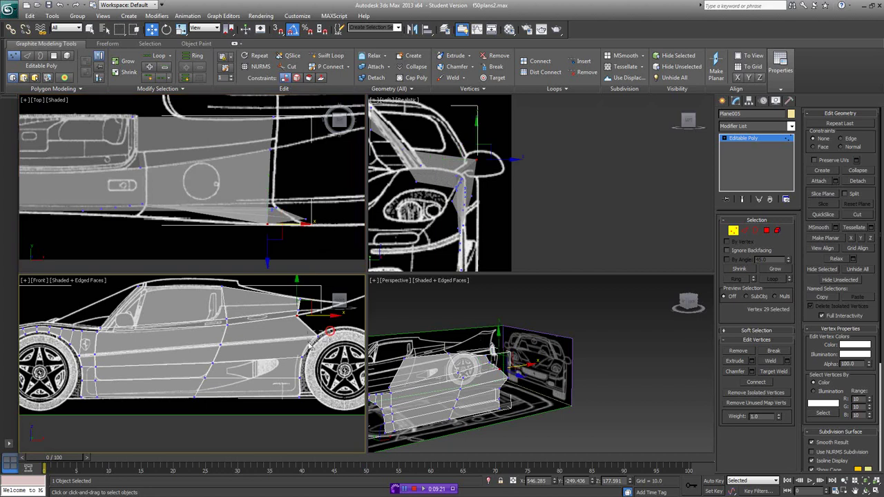
right_click(312, 240)
drag(304, 205, 305, 222)
click(297, 316)
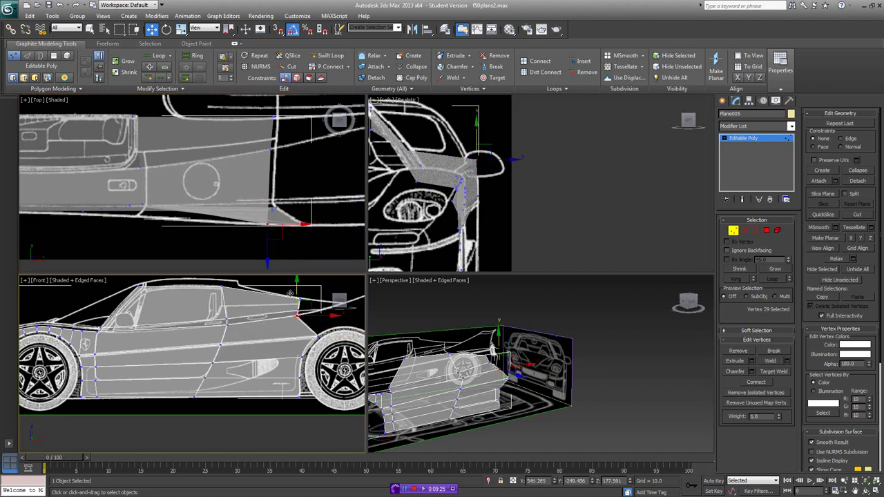
right_click(266, 211)
drag(268, 207, 273, 206)
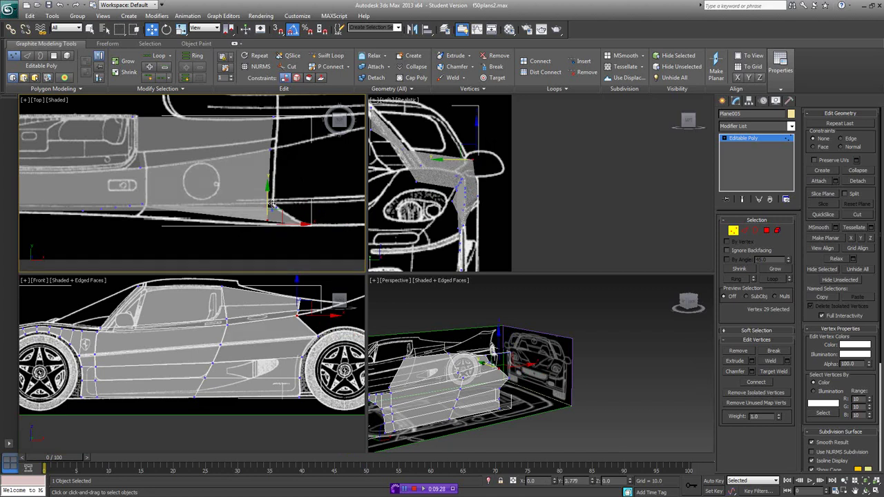
click(605, 337)
- Extrude the fender's front edge forward below the headlight and fit its lower vertex to the bumper line at about X -83, Z 81
scroll(594, 342, down, 3)
middle_drag(513, 374, 545, 369)
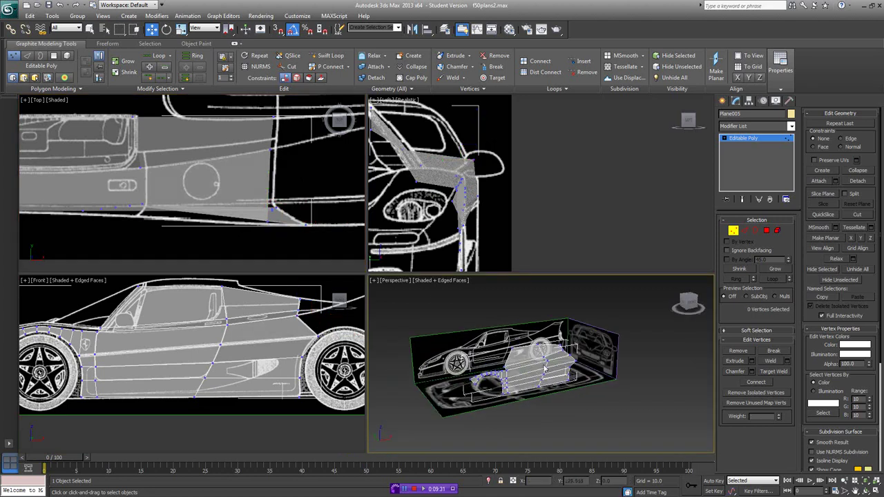
middle_drag(159, 358, 324, 351)
scroll(190, 357, up, 4)
middle_drag(190, 357, 396, 351)
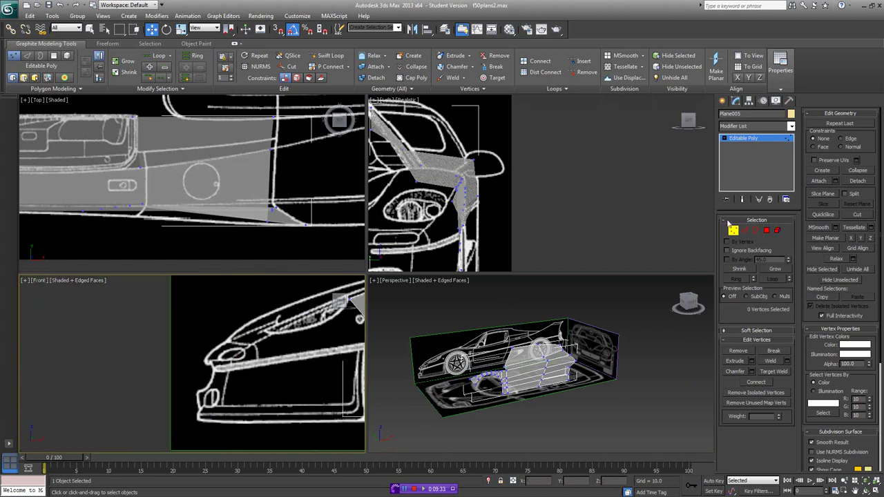
click(751, 231)
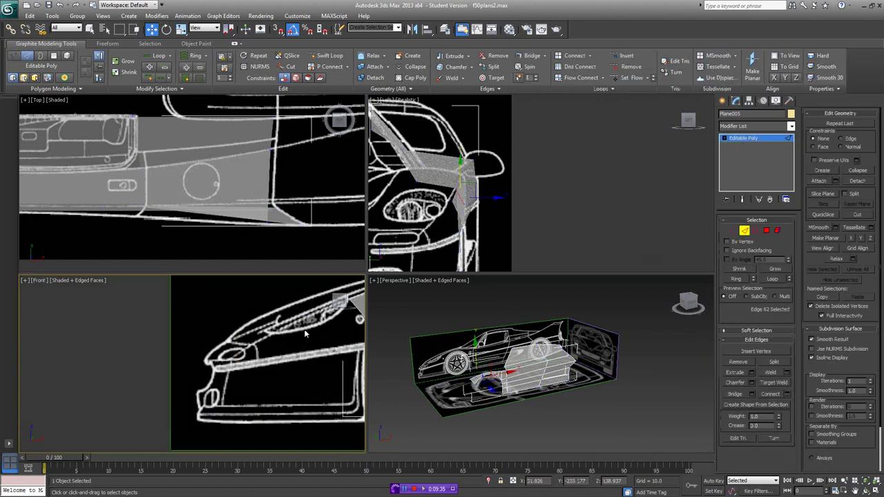
middle_drag(309, 329, 222, 352)
click(239, 341)
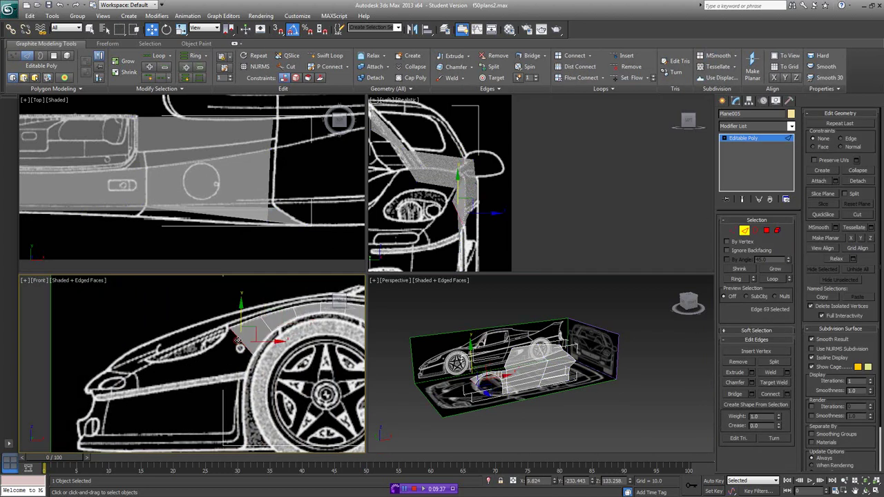
shift+drag(248, 337, 157, 374)
middle_drag(174, 371, 203, 360)
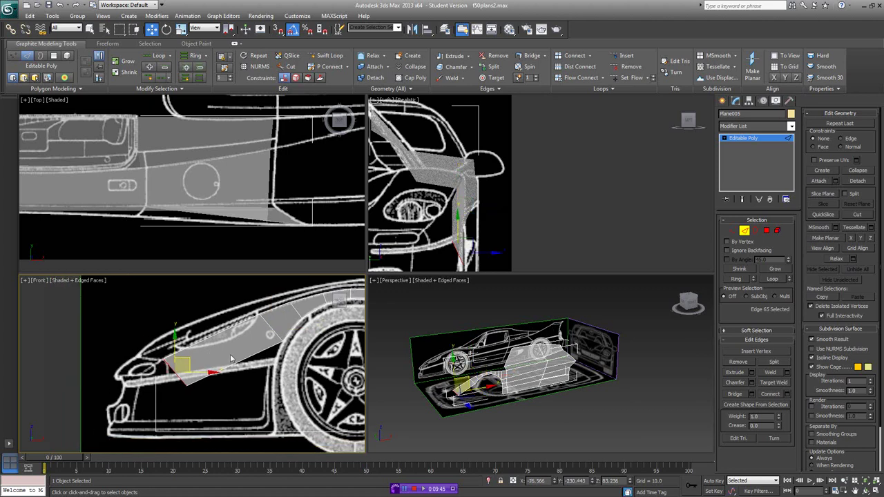
click(734, 232)
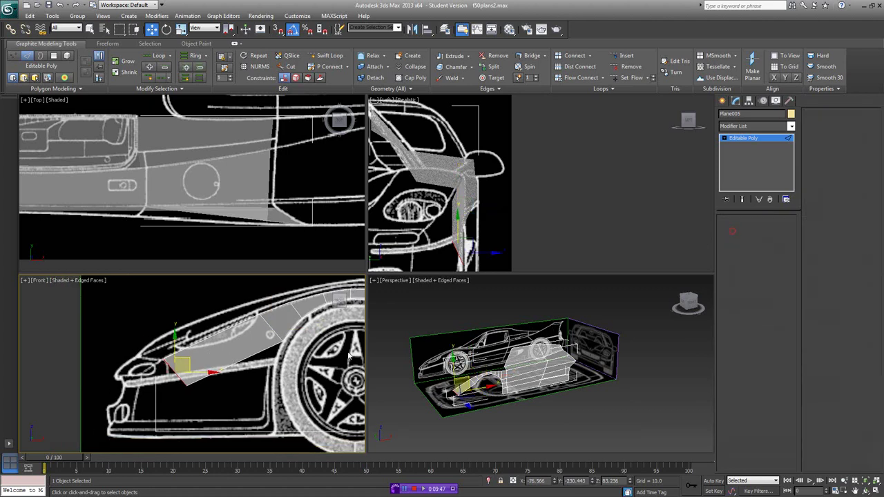
drag(199, 377, 181, 365)
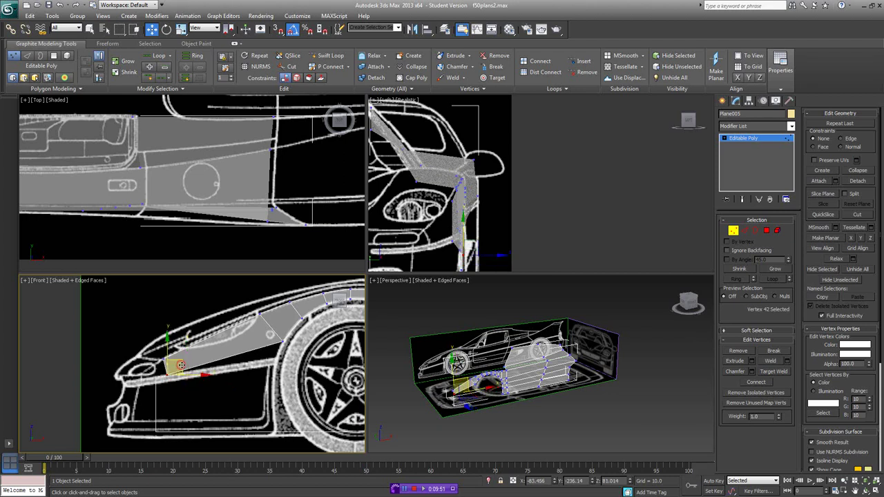
- Extrude the lower edge of the new front polygon down to the sill and move its rear vertex to about X 10, Z 27
click(748, 233)
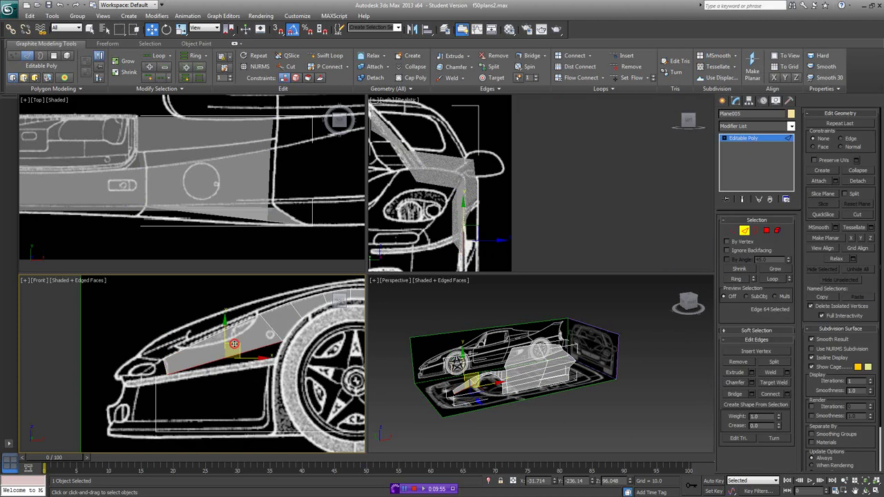
shift+drag(234, 344, 236, 413)
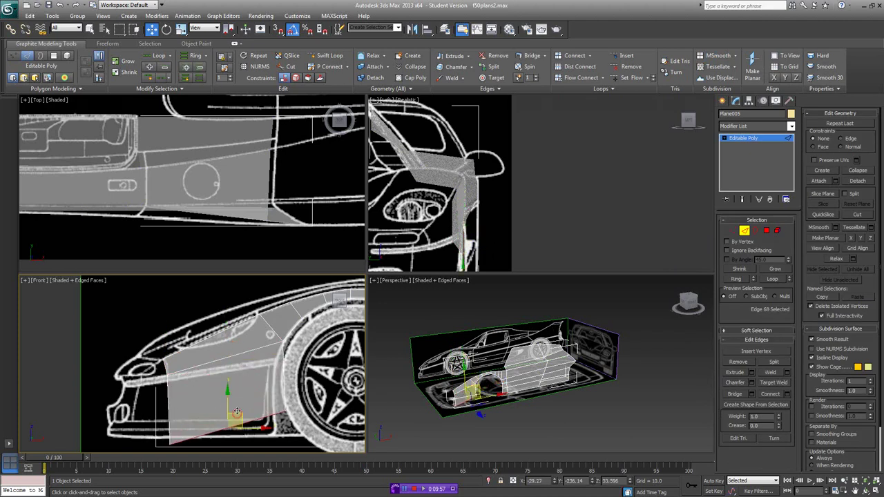
key(ctrl+z)
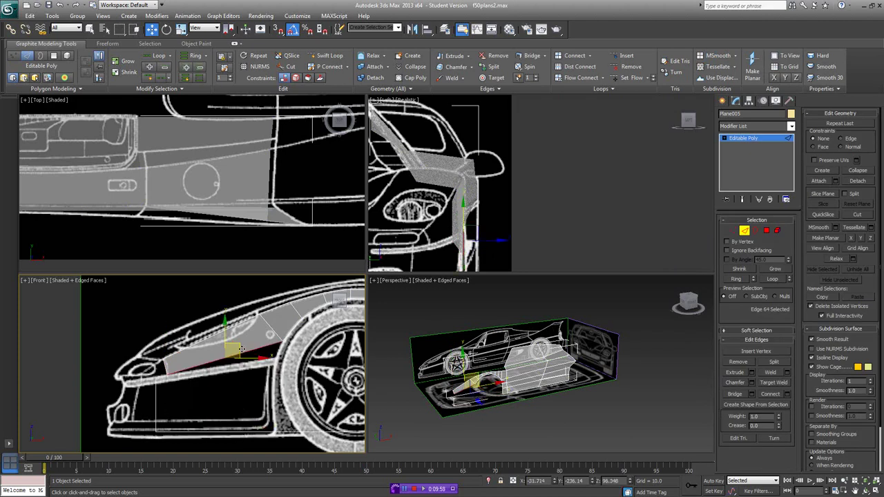
drag(241, 395, 255, 402)
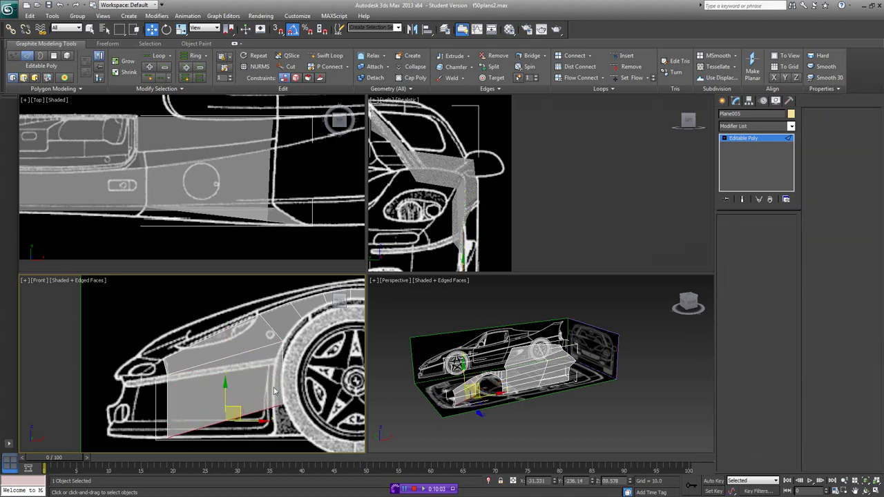
key(1)
drag(283, 416, 285, 427)
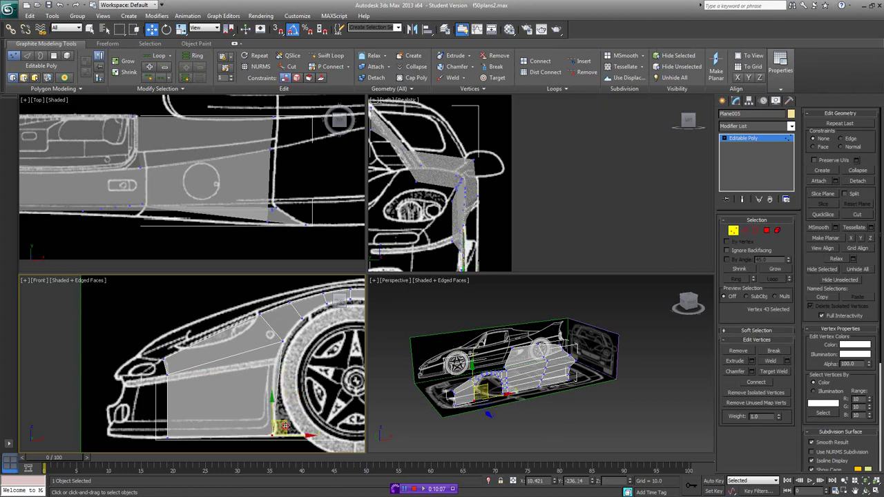
- Move the three foremost fender vertices inward onto the body outline in the top view, to about Y -203
middle_drag(244, 397, 210, 382)
middle_drag(52, 198, 311, 161)
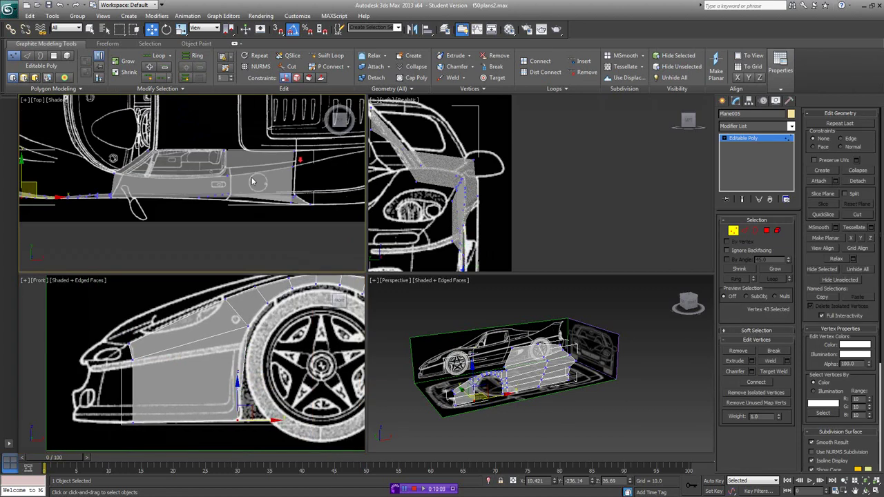
middle_drag(114, 173, 264, 181)
middle_drag(135, 189, 201, 194)
drag(166, 170, 116, 209)
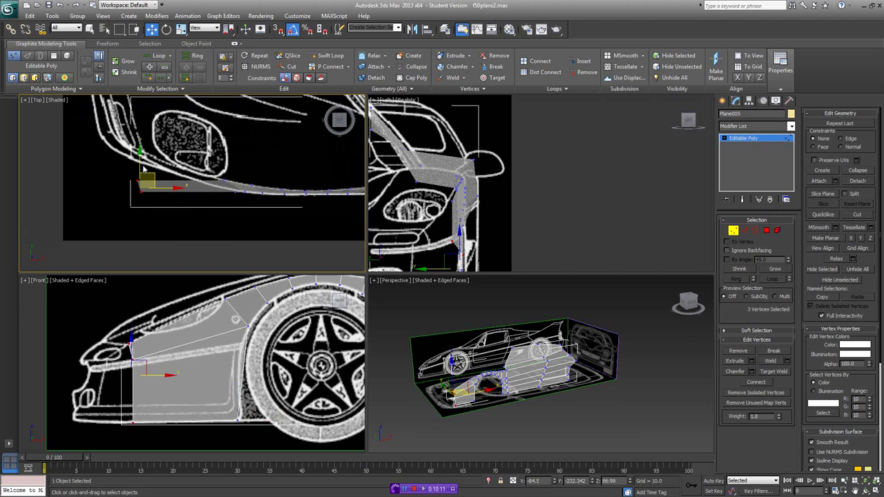
drag(141, 163, 142, 136)
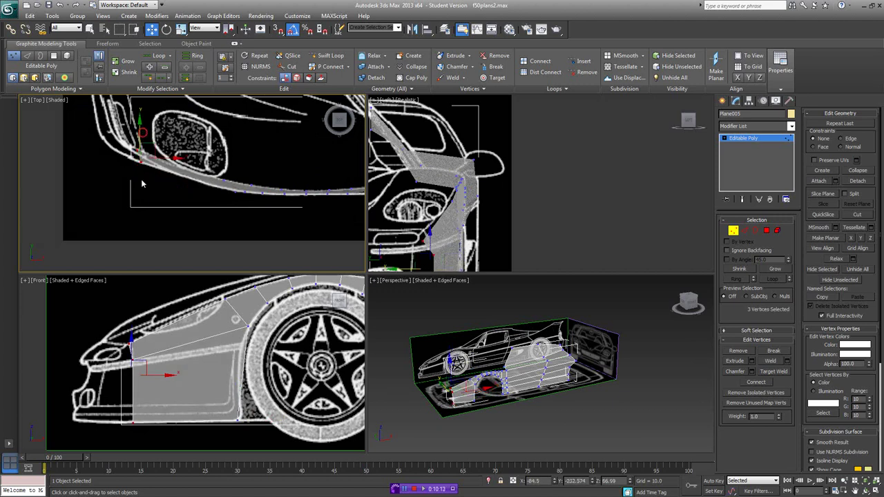
- Move the upper two of the foremost fender vertices slightly further inward in the top view and clear the selection
drag(141, 318, 102, 371)
right_click(172, 193)
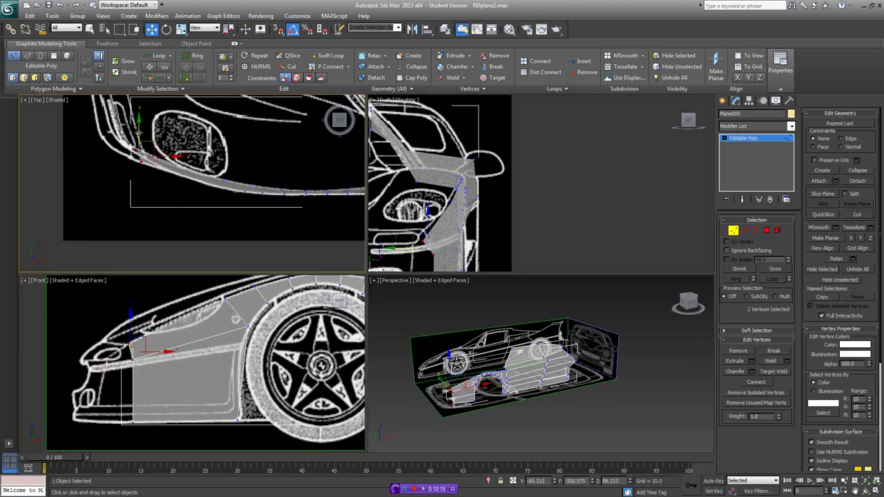
drag(138, 131, 138, 125)
click(132, 422)
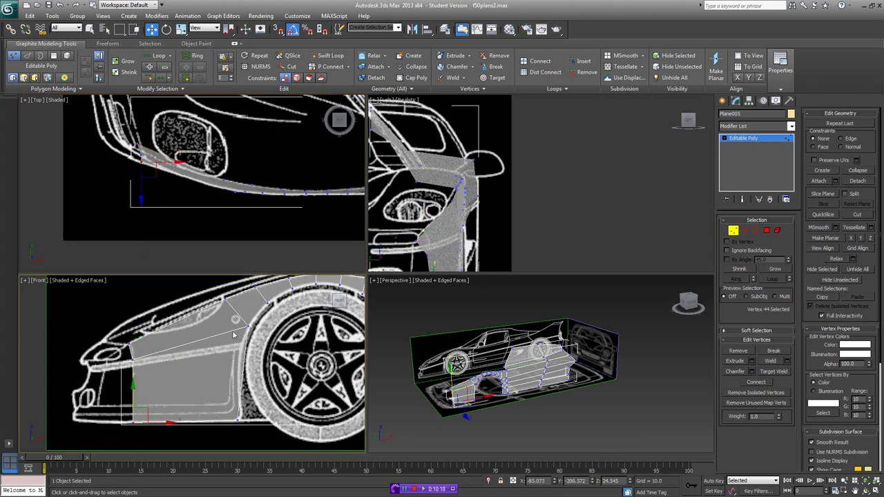
click(259, 336)
- Fine-tune two vertices on the front upper curve of the front wheel arch, placing the forward one at about X 37, Z 132
middle_drag(259, 337, 178, 343)
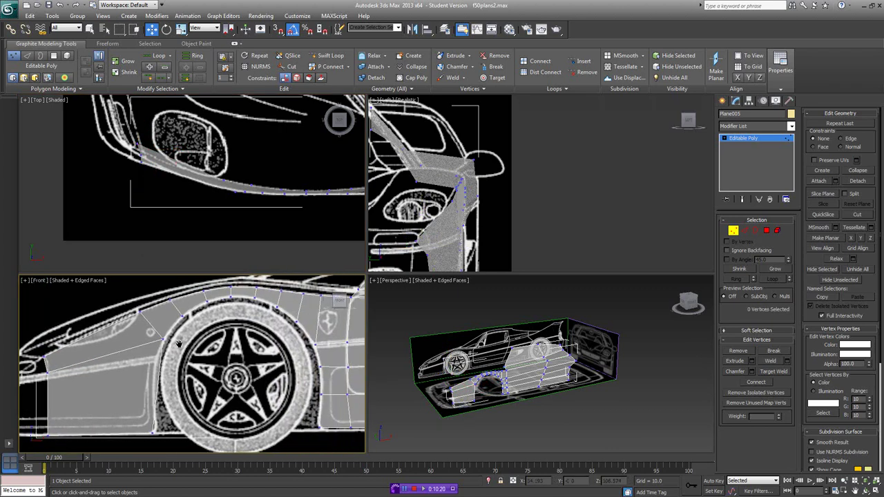
scroll(176, 325, up, 3)
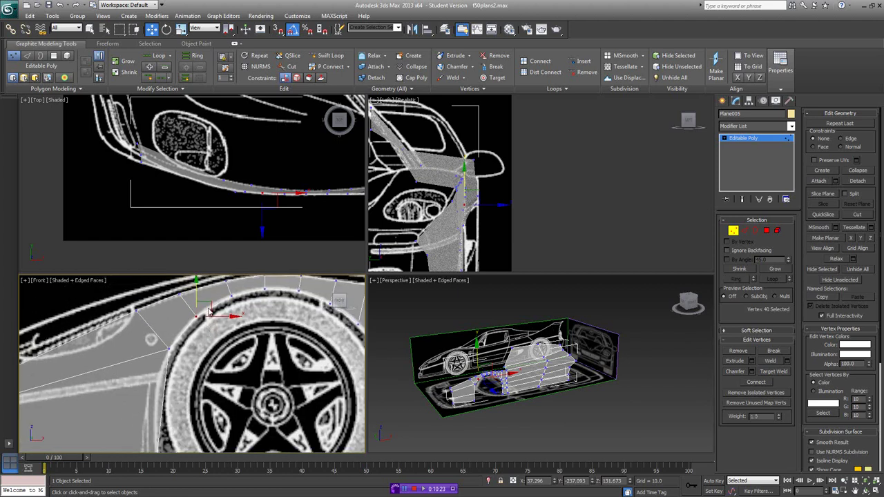
click(210, 306)
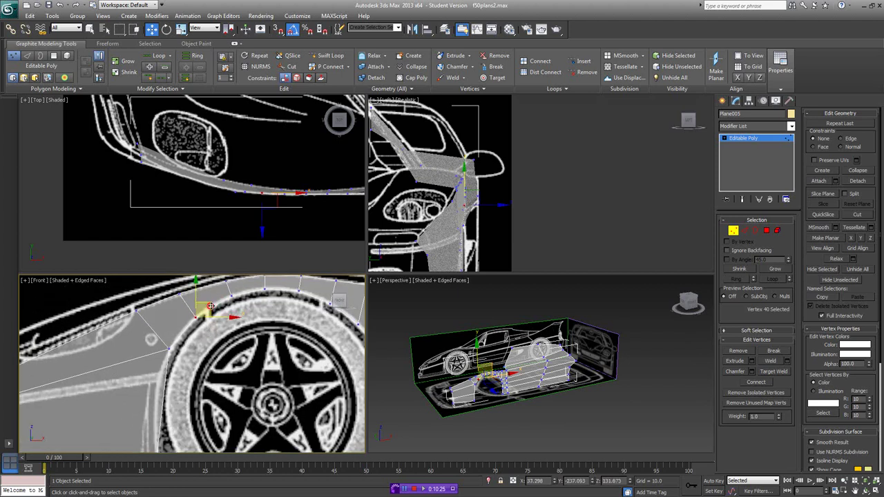
click(247, 286)
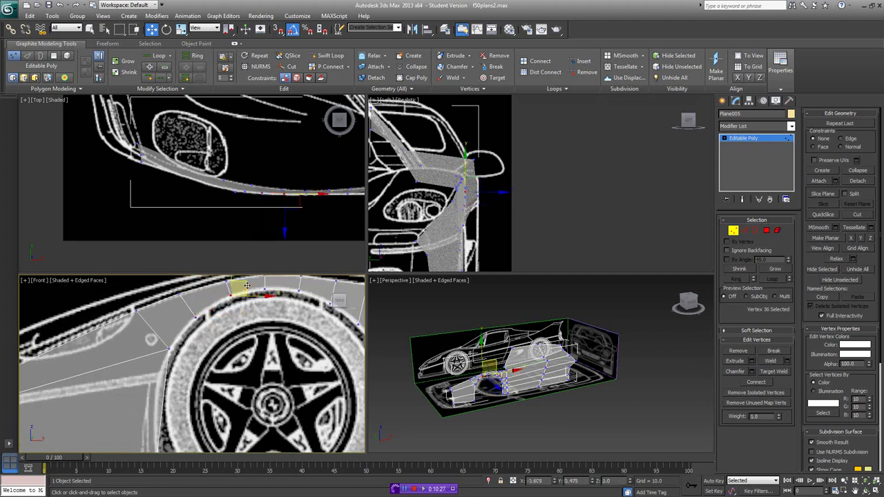
click(267, 344)
scroll(267, 344, down, 3)
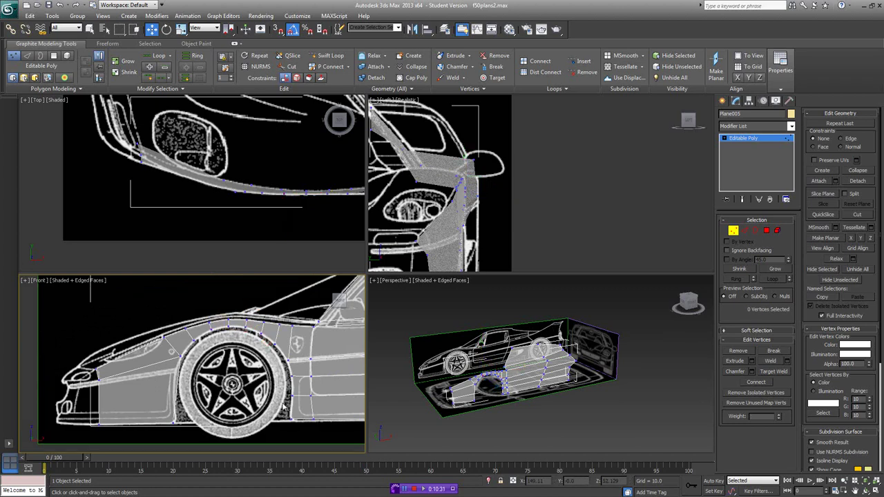
- Extrude the two front edges of the fender and bumper side forward toward the nose, to about X -115
scroll(289, 368, up, 4)
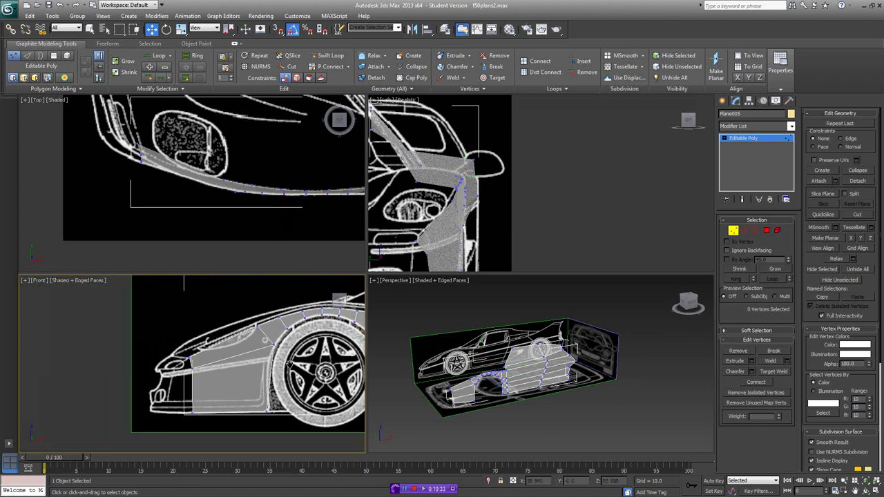
scroll(286, 369, down, 1)
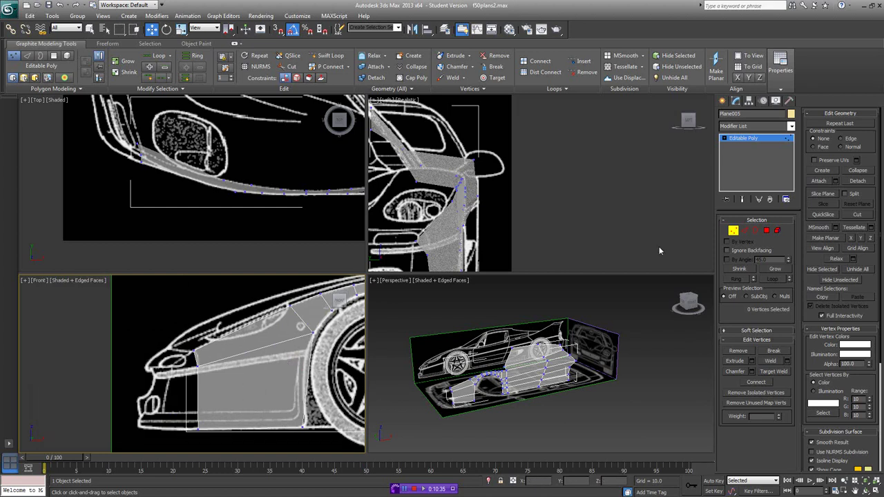
click(745, 231)
alt+middle_drag(509, 399, 549, 371)
scroll(549, 371, up, 3)
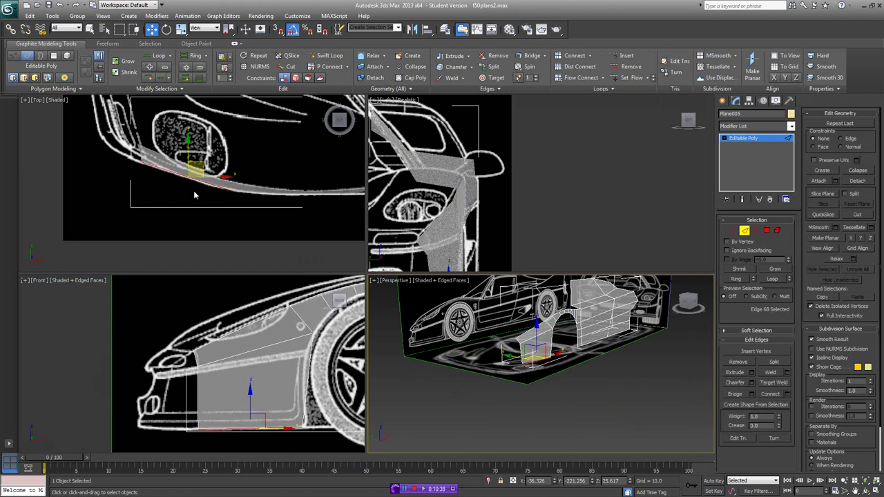
middle_drag(176, 172, 228, 190)
click(197, 360)
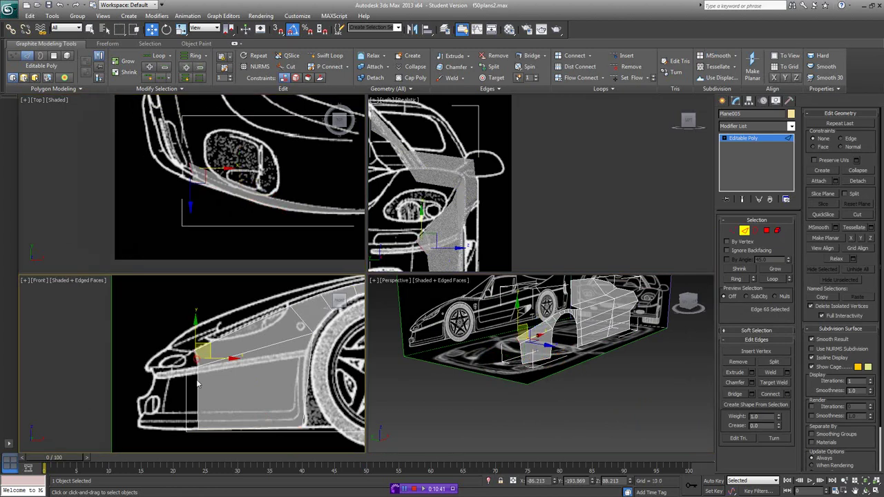
ctrl+click(198, 385)
shift+drag(220, 378, 185, 385)
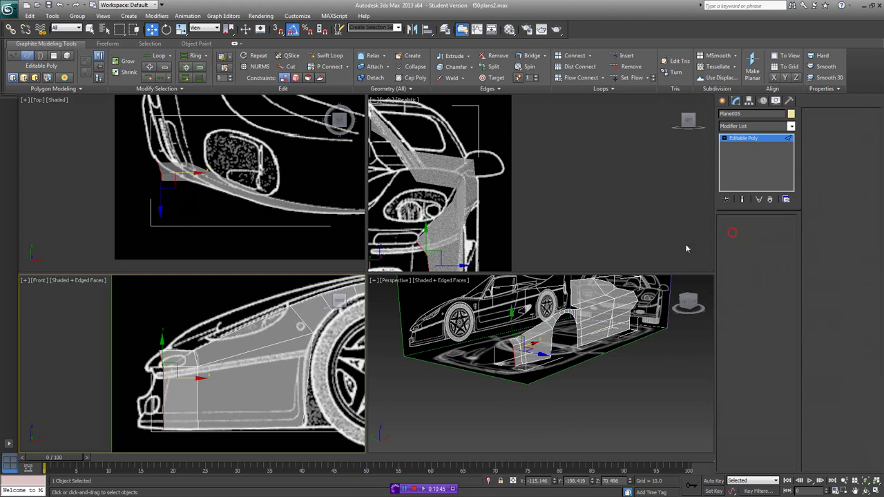
- Move the three foremost vertices of the fender and bumper side inward in the top view, to about Y -183
key(1)
drag(161, 153, 144, 186)
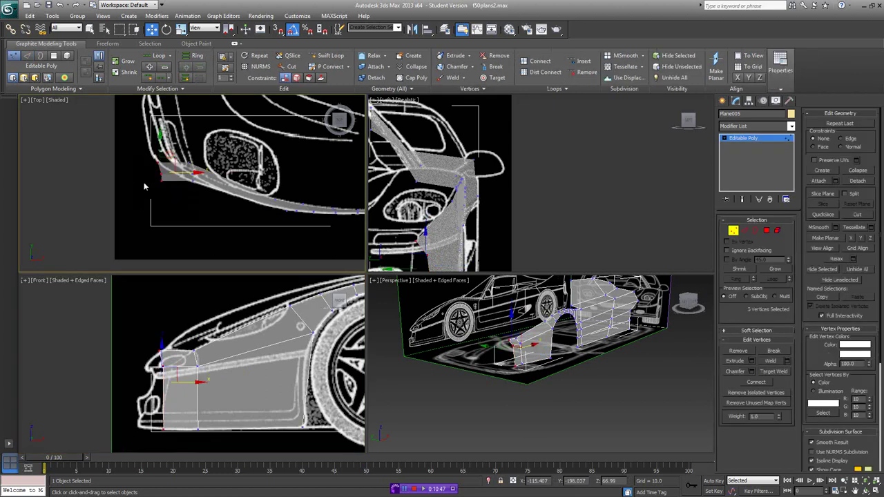
drag(157, 149, 158, 134)
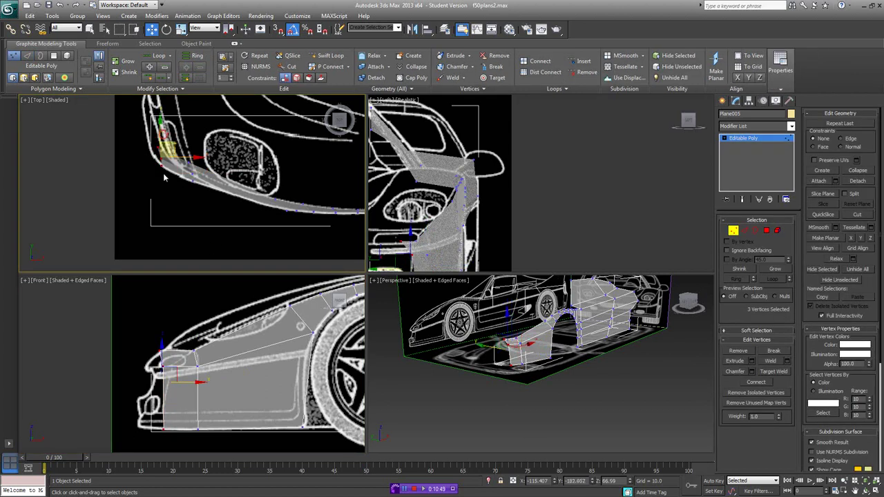
- Move the uppermost front vertex inward and down onto the nose outline, to about X -113, Y -173, Z 81
drag(166, 335, 146, 353)
right_click(178, 207)
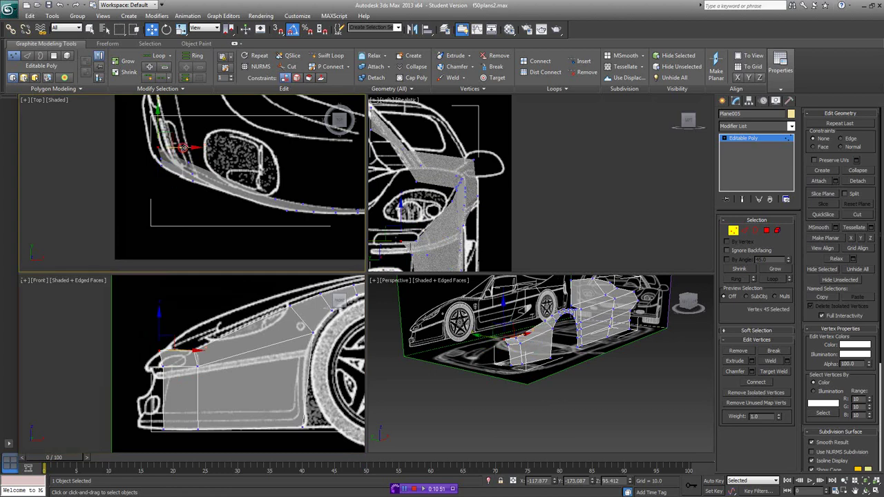
drag(184, 147, 191, 148)
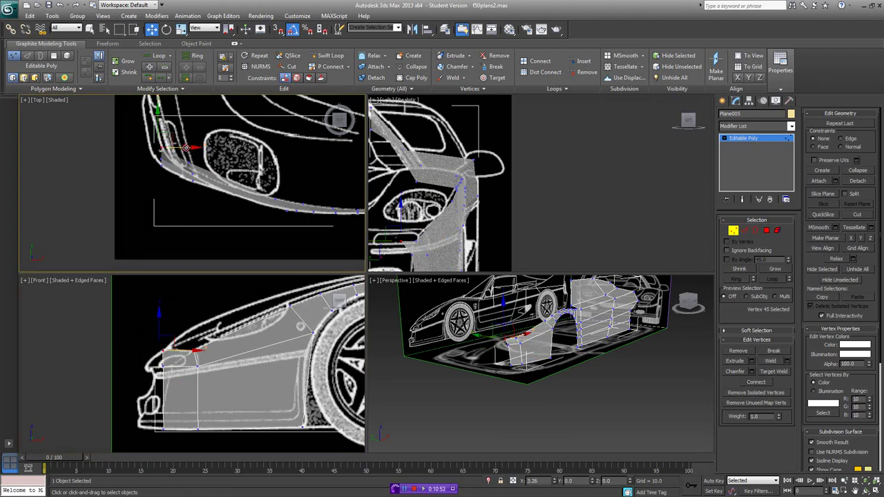
right_click(159, 368)
mouse_move(161, 338)
mouse_down()
mouse_move(158, 356)
mouse_move(167, 349)
mouse_up()
- Shift the upper front vertices rearward along the nose outline in the front view, placing the middle one at about X -107, Z 76
middle_drag(183, 371, 250, 354)
scroll(251, 354, up, 2)
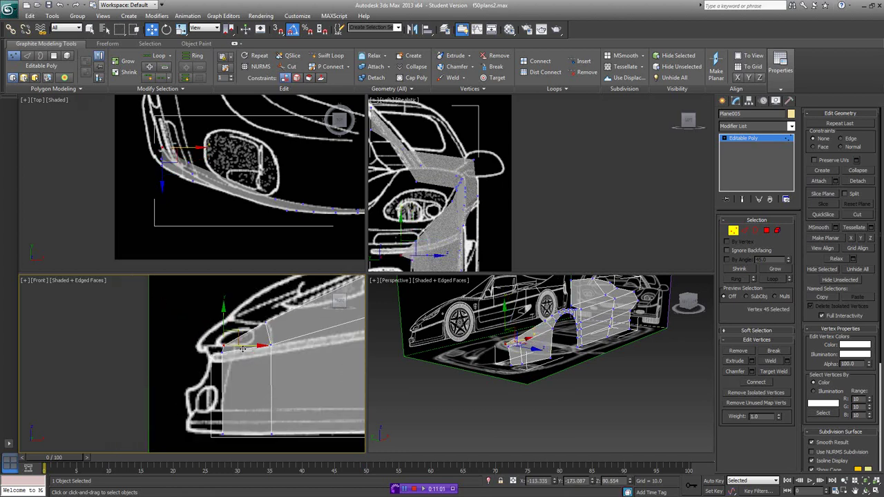
drag(247, 346, 254, 354)
click(221, 354)
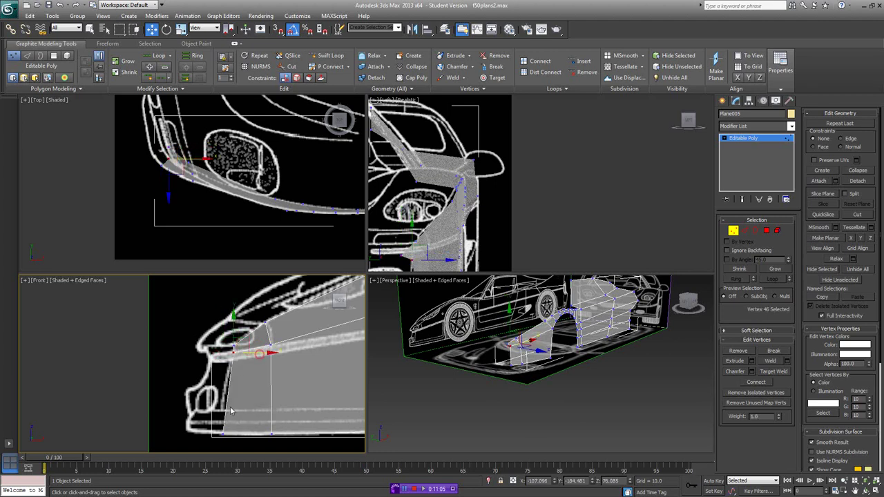
alt+middle_drag(552, 363, 458, 332)
click(733, 230)
- Select the ten upper border edges from the nose over the front wheel arch and create a spline shape from them
middle_drag(284, 327, 206, 360)
alt+middle_drag(442, 366, 448, 347)
click(743, 230)
scroll(546, 364, up, 4)
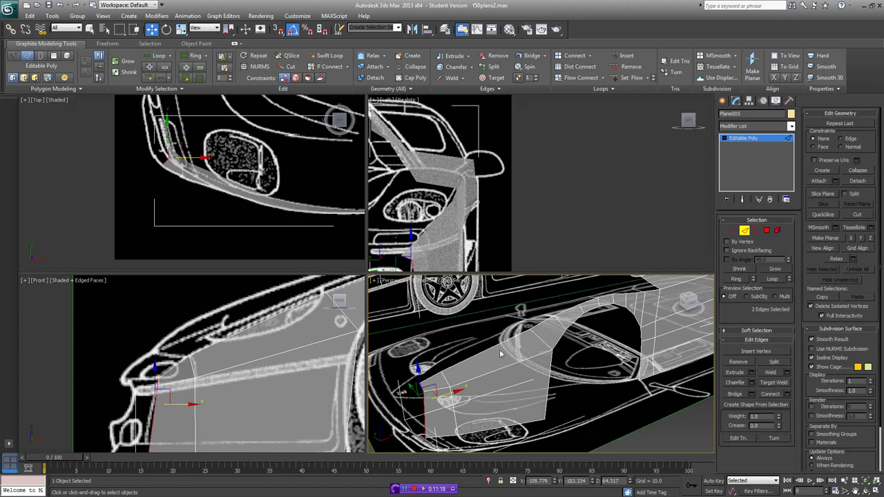
double_click(469, 356)
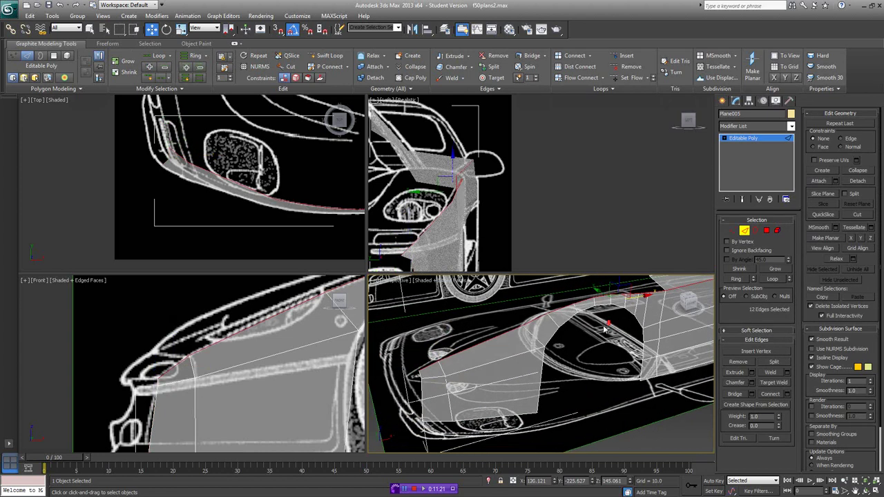
scroll(604, 335, down, 5)
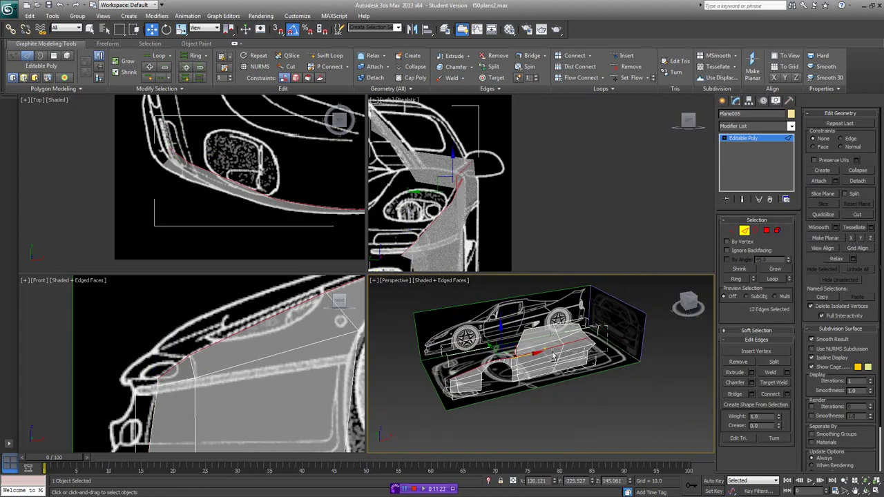
alt+drag(552, 356, 552, 355)
alt+middle_drag(525, 359, 566, 351)
scroll(566, 350, up, 4)
middle_drag(462, 350, 516, 344)
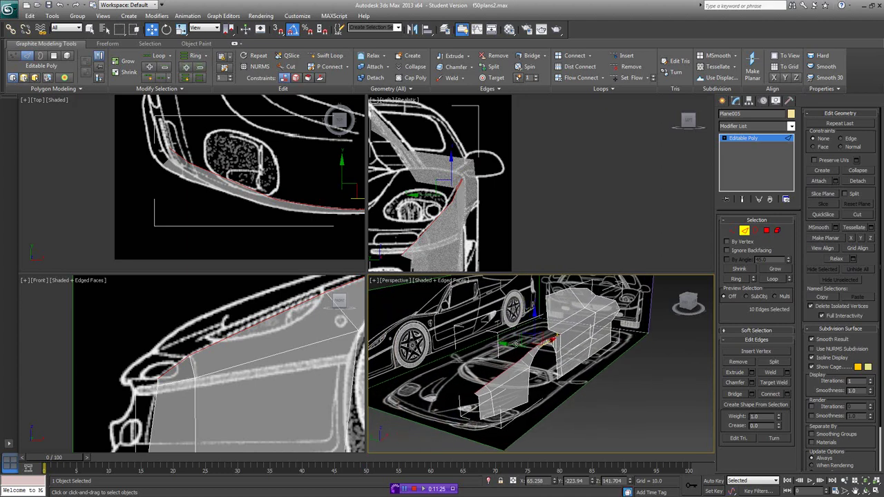
drag(513, 343, 471, 346)
alt+middle_drag(489, 346, 521, 355)
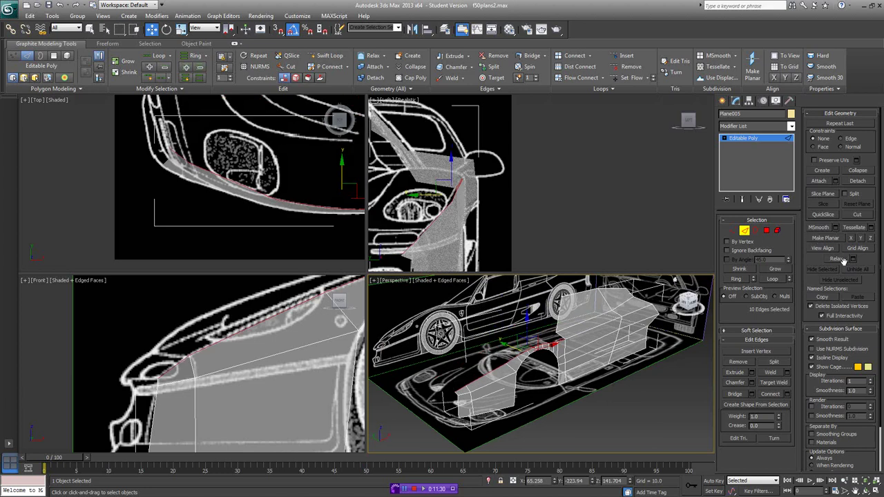
drag(869, 346, 850, 343)
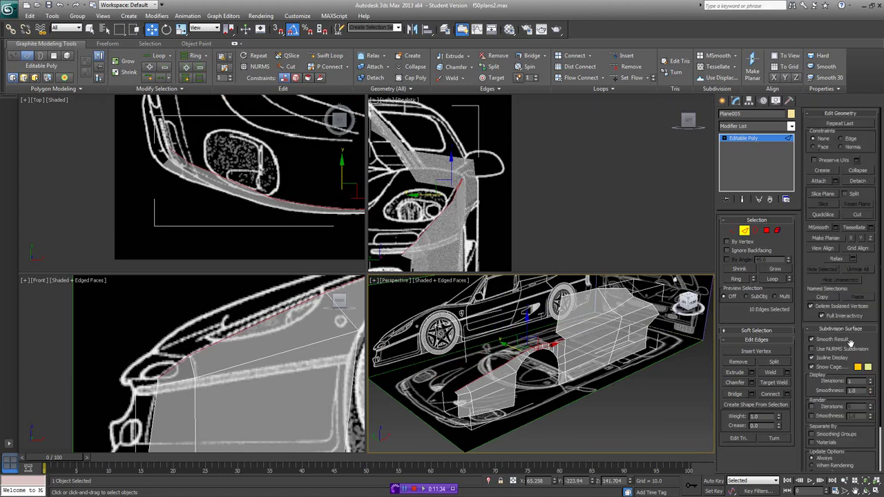
click(782, 405)
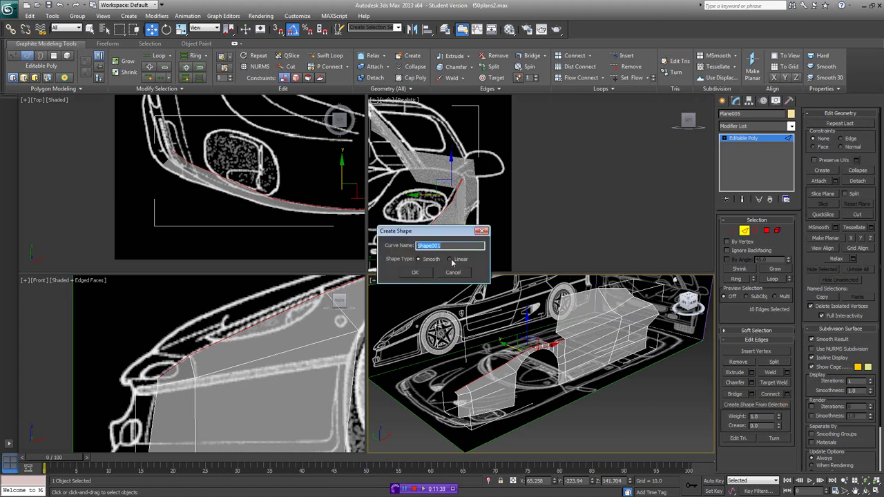
click(417, 273)
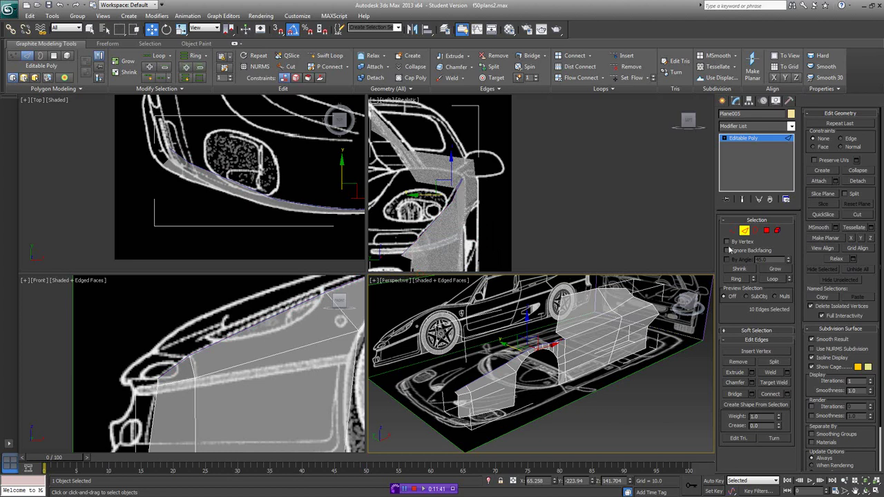
- Clone the new fender-edge spline as an independent copy, moved toward the car's centre in the top view to about Y -50
click(744, 232)
click(509, 364)
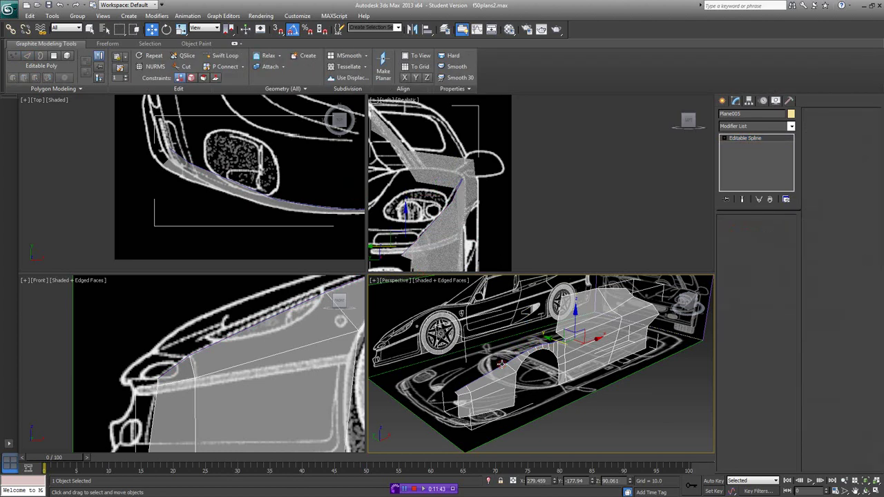
middle_drag(350, 203, 272, 221)
scroll(288, 208, down, 3)
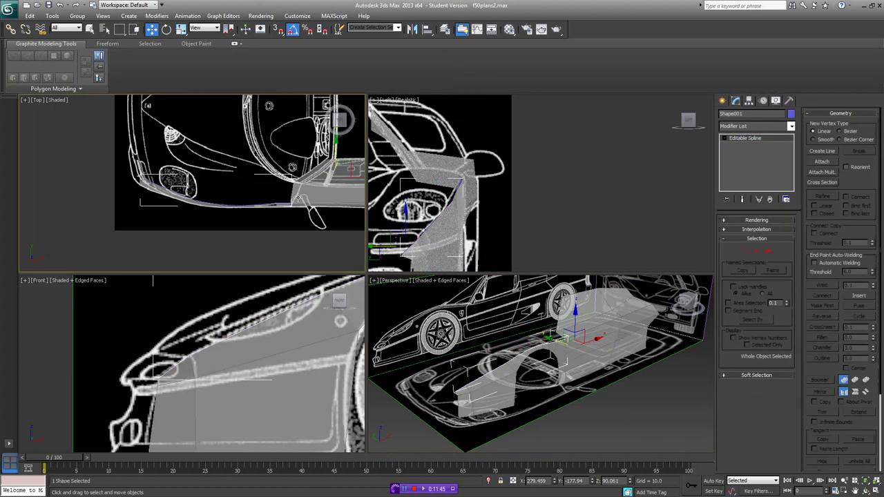
middle_drag(311, 173, 277, 199)
click(306, 158)
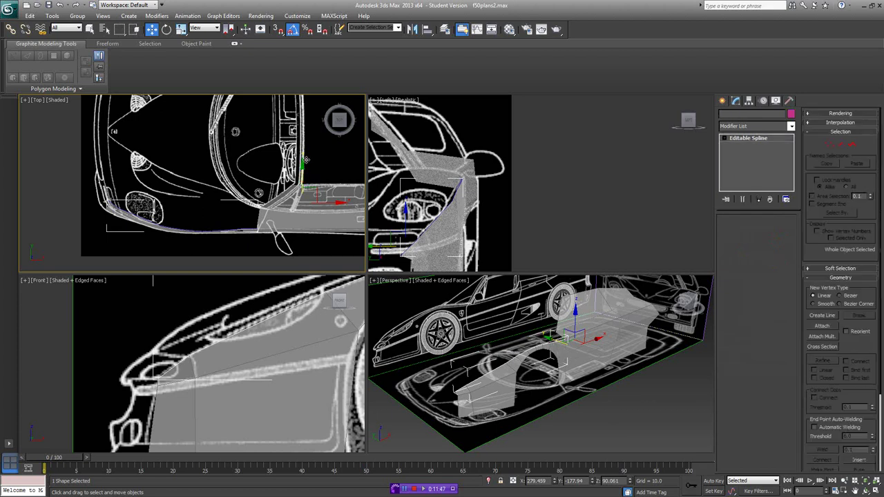
mouse_move(306, 158)
mouse_down()
mouse_move(315, 103)
mouse_move(313, 114)
mouse_up()
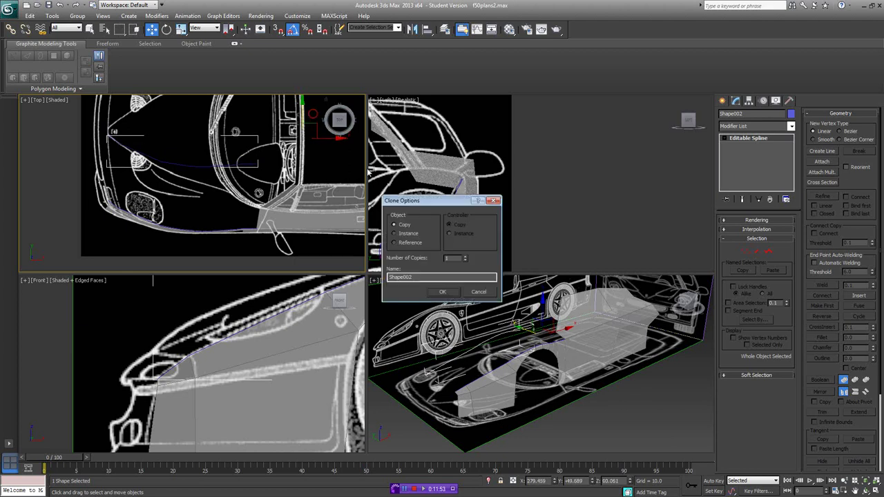
click(443, 291)
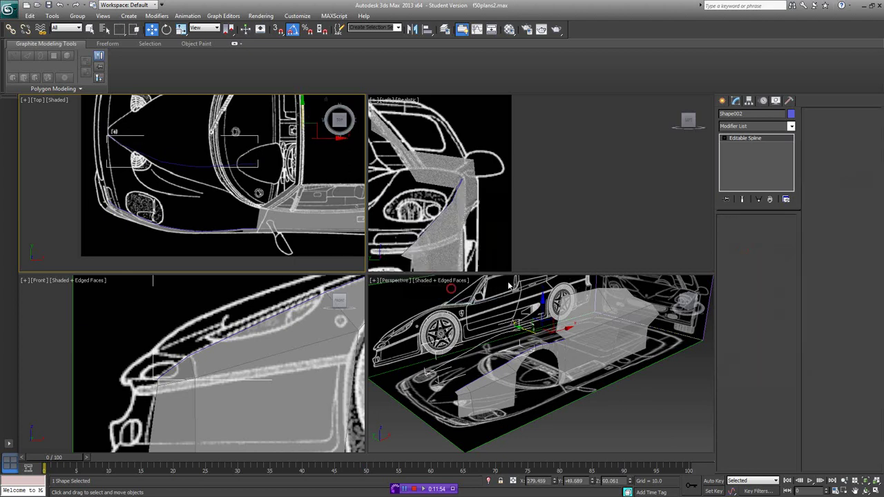
- Move vertex 8 of the copied spline outward to the bonnet line in the top view, at about X 24, Y -120
click(725, 138)
click(739, 146)
middle_drag(245, 147, 253, 158)
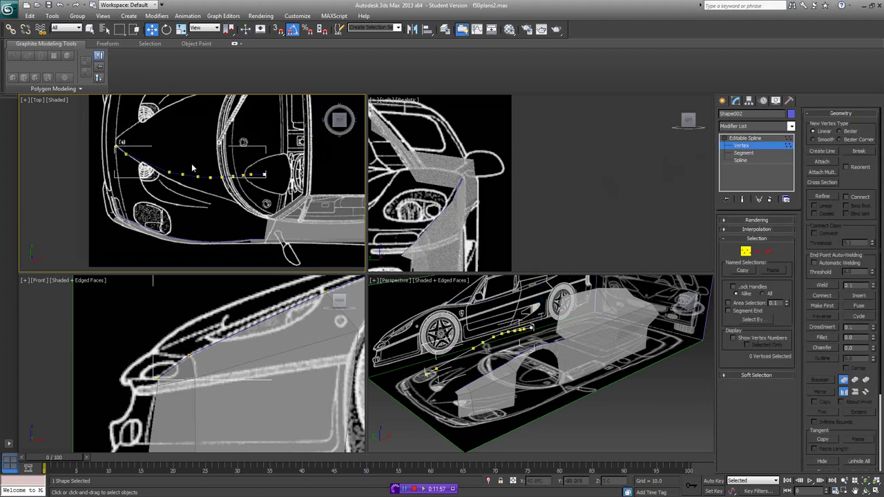
middle_drag(179, 168, 216, 167)
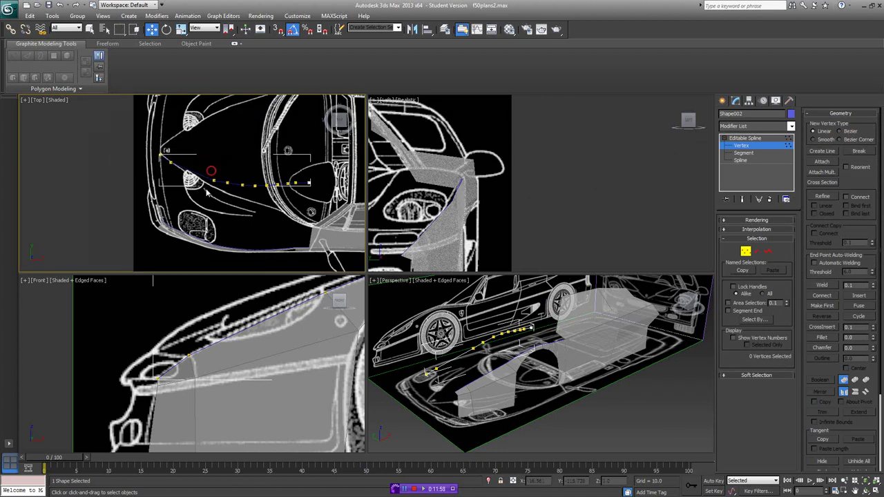
click(212, 180)
scroll(217, 177, up, 2)
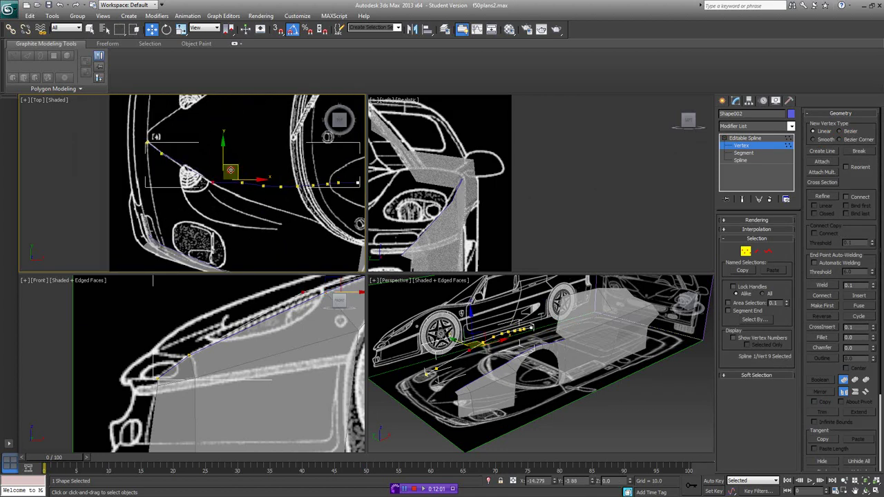
click(242, 183)
drag(255, 172, 255, 194)
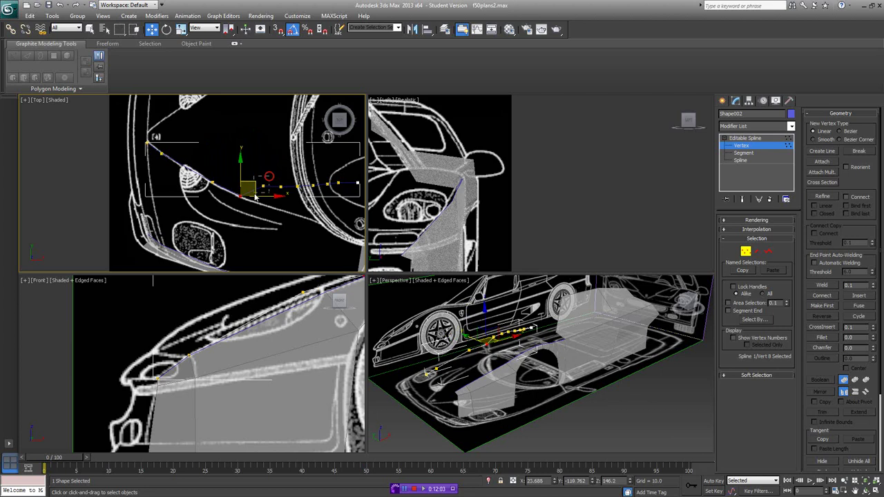
click(263, 186)
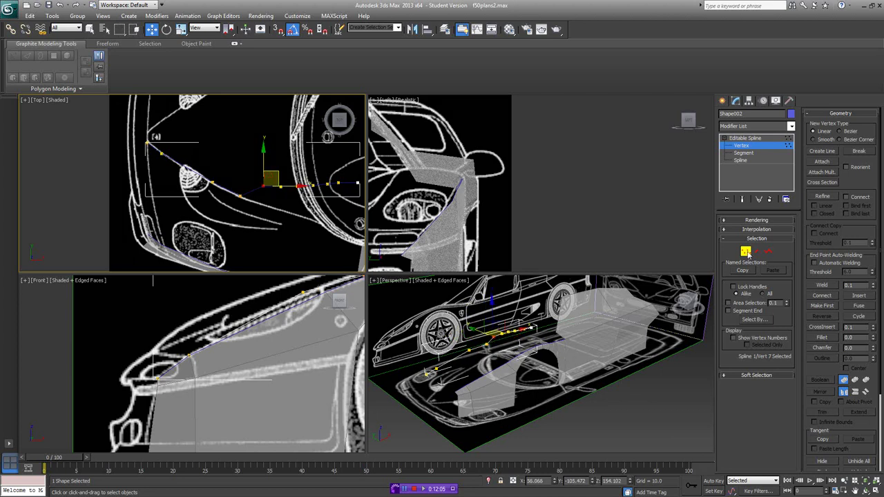
click(746, 253)
- Show the perspective view in wireframe and delete the car body mesh, keeping only the two splines
click(494, 369)
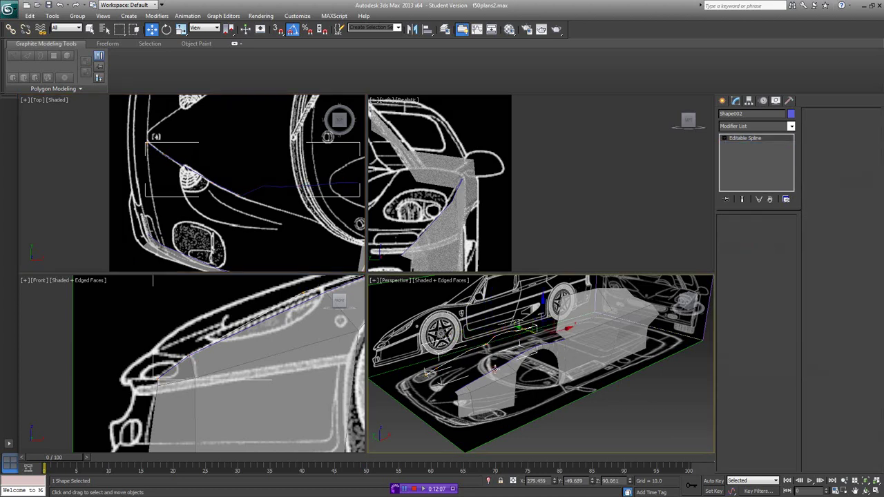
click(469, 353)
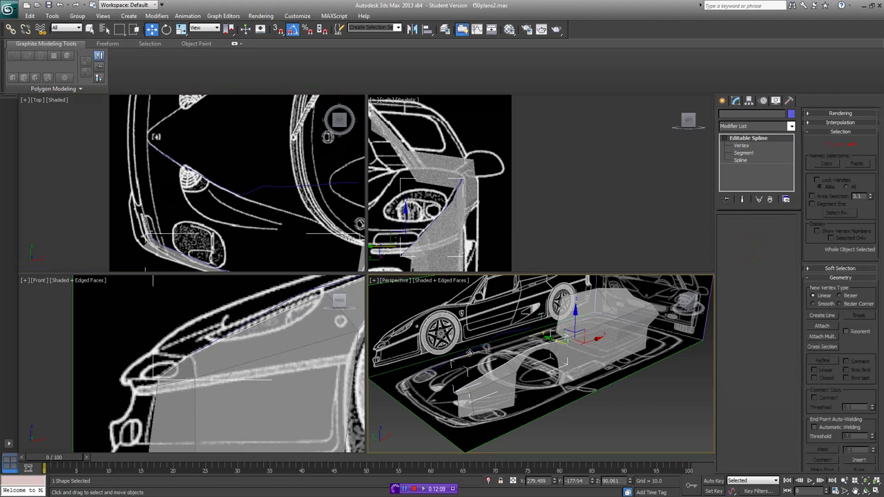
click(588, 404)
scroll(583, 393, up, 5)
middle_drag(560, 364, 600, 369)
click(593, 386)
click(592, 384)
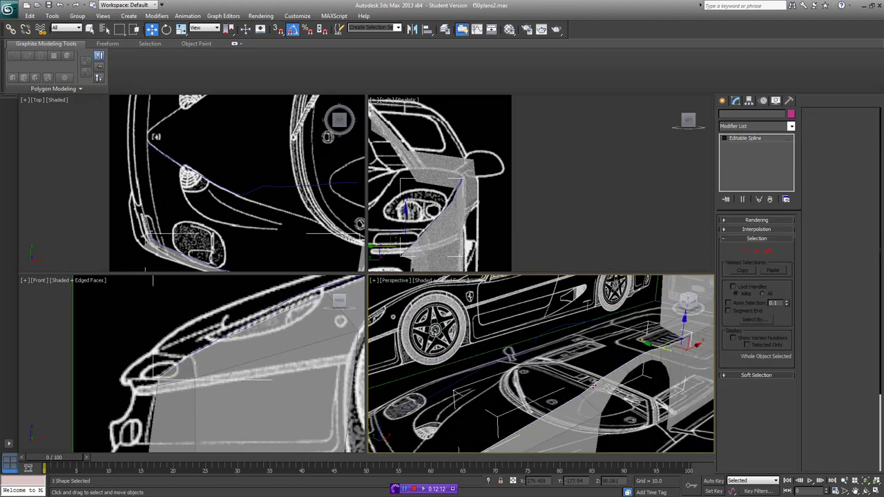
click(544, 334)
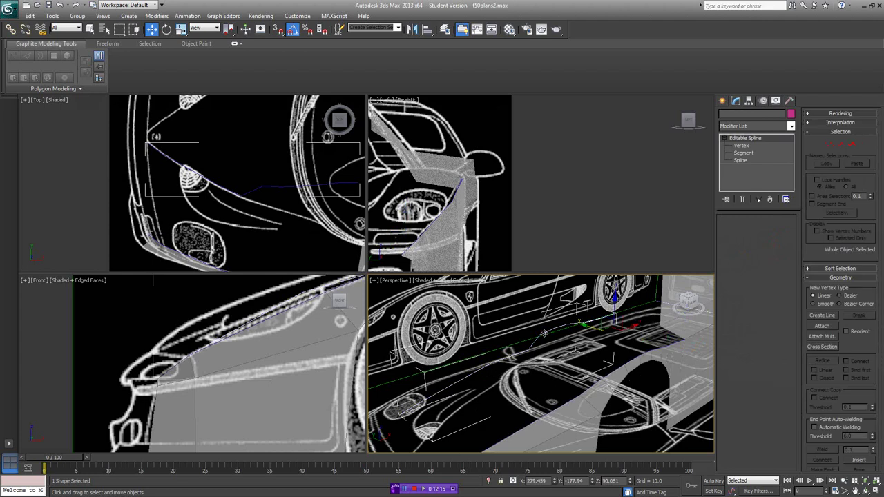
key(F3)
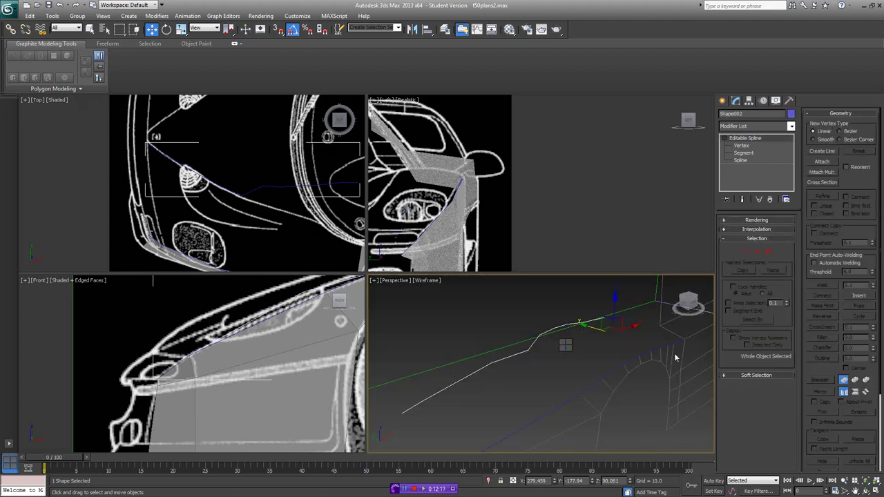
click(684, 352)
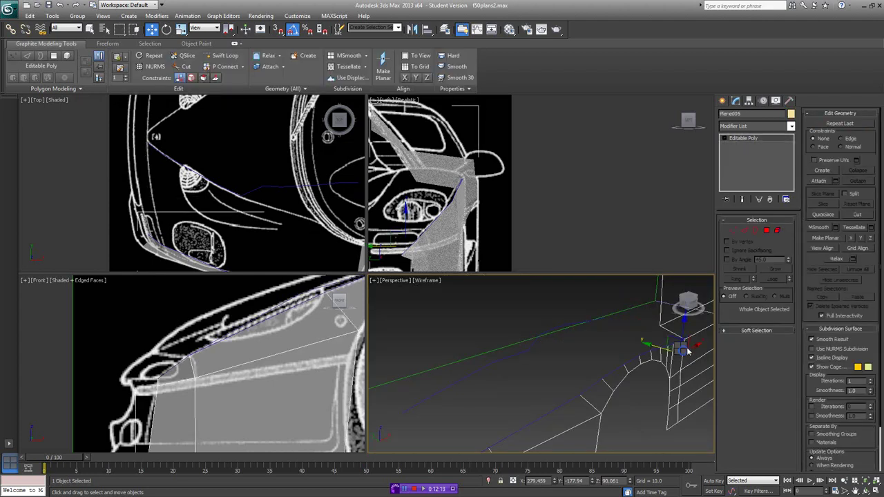
key(Delete)
- Attach the copied spline to the original fender-edge spline and connect the two with Cross Section
click(670, 347)
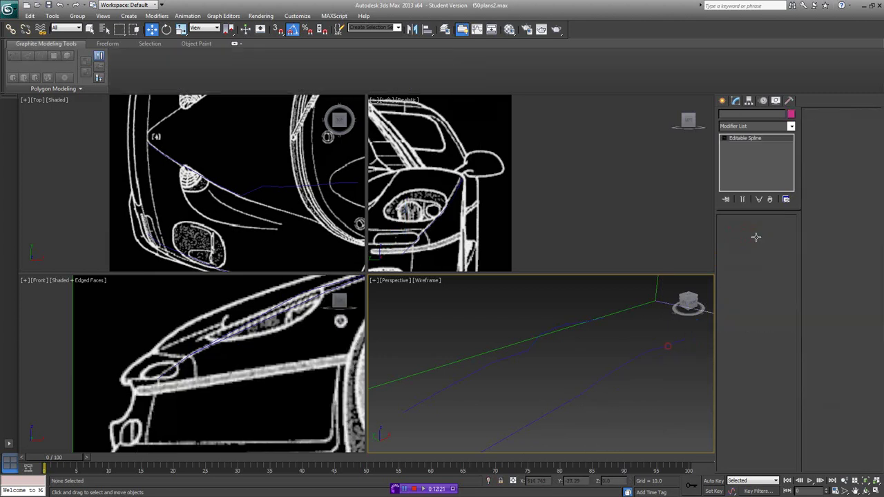
click(822, 162)
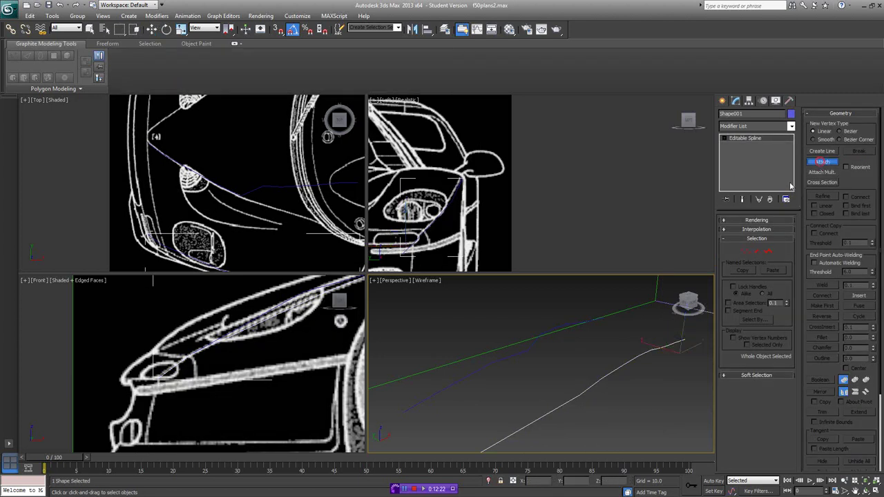
click(565, 322)
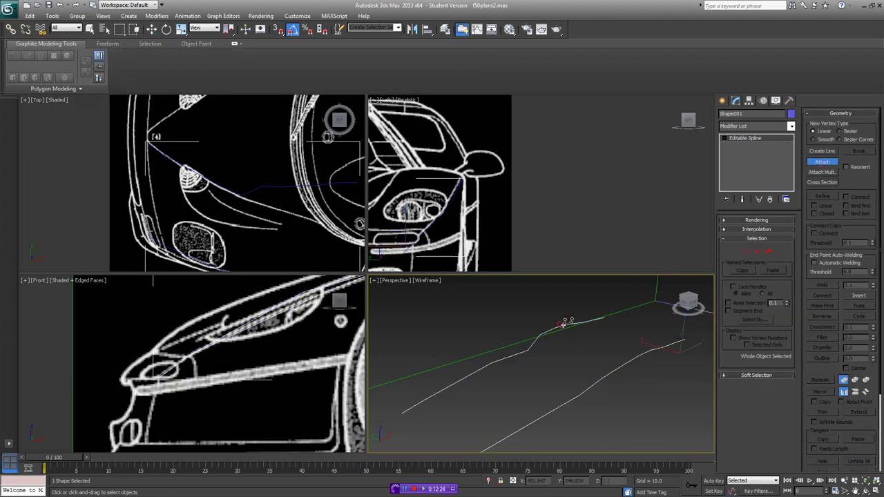
click(824, 182)
click(519, 353)
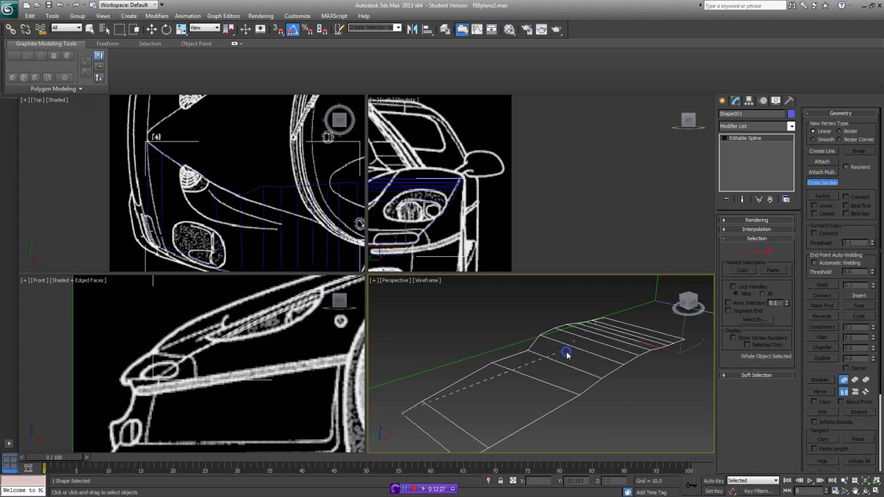
- Apply a Surface modifier to the cross-sectioned splines, shade the perspective view, and add an Edit Poly modifier on top
click(760, 126)
scroll(758, 359, down, 3)
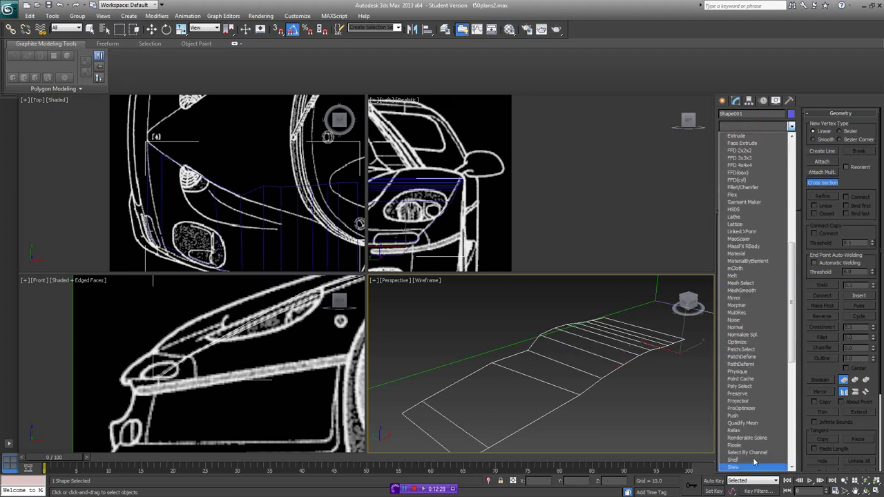
scroll(753, 317, down, 12)
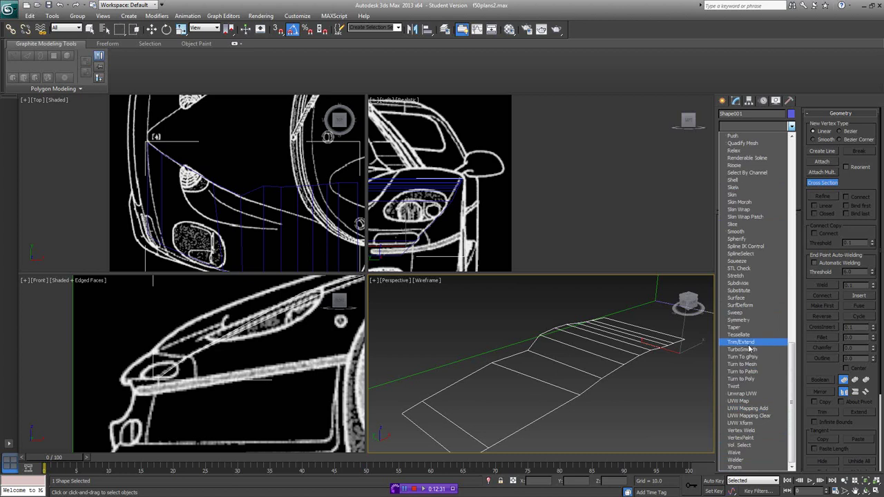
click(737, 298)
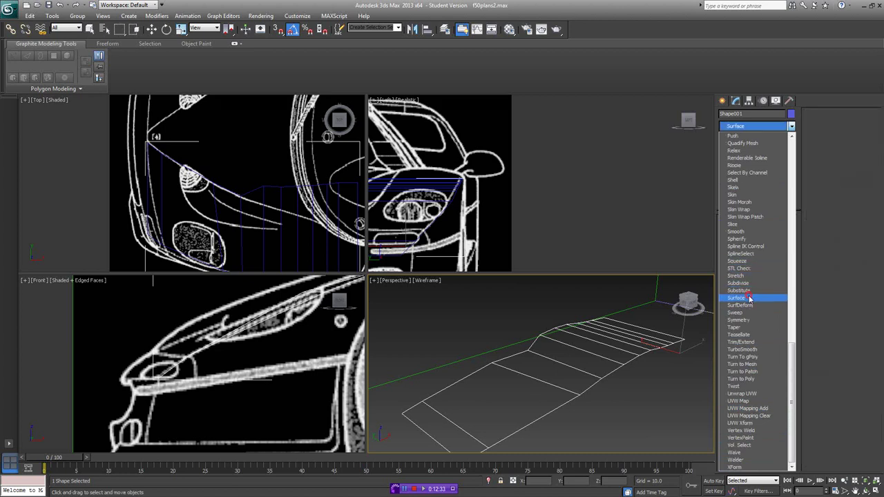
key(F3)
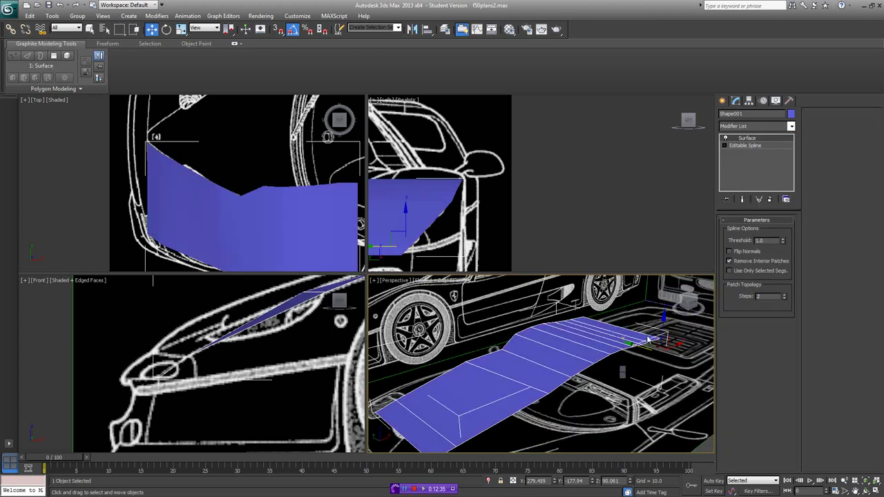
alt+middle_drag(648, 339, 637, 322)
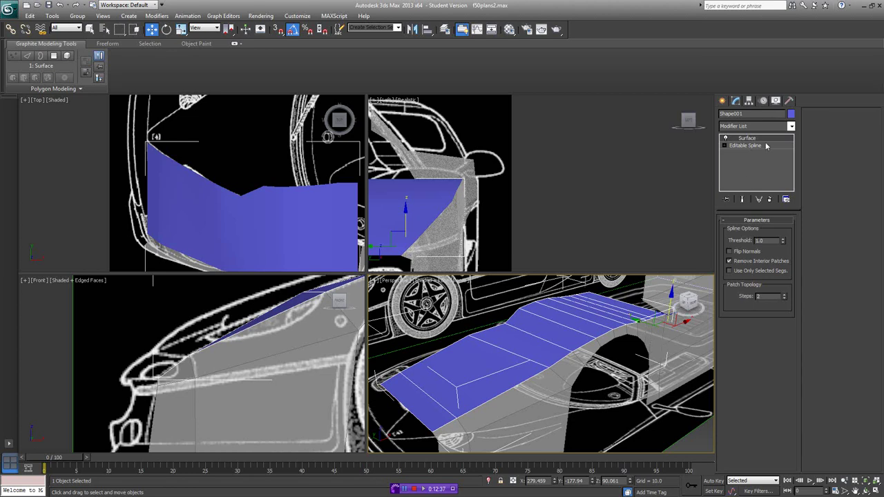
click(791, 126)
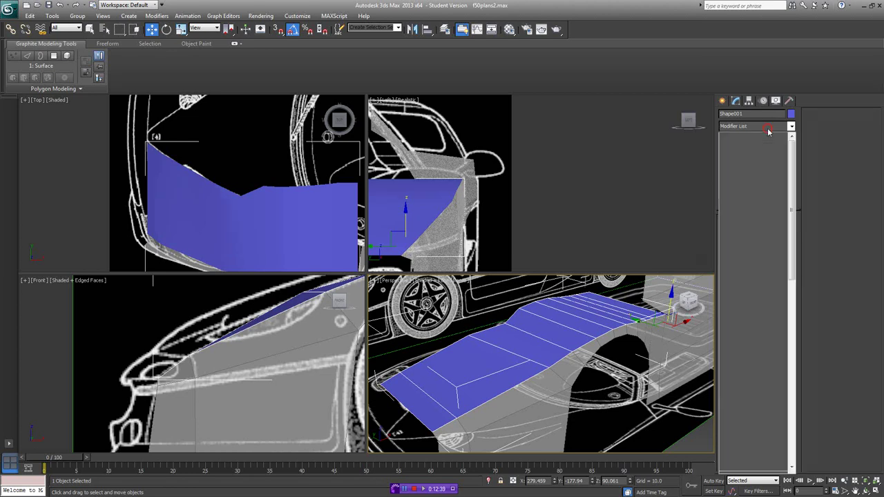
click(737, 372)
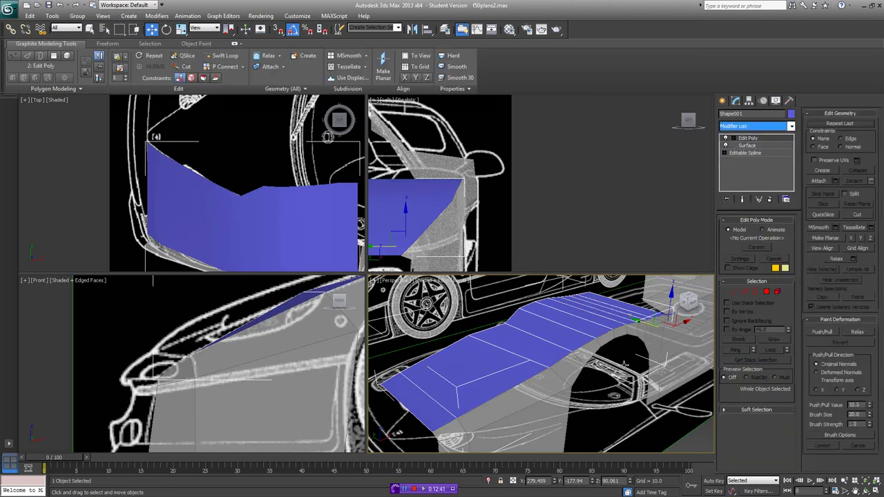
- Delete the surface object built from the fender-edge splines
alt+middle_drag(637, 359, 615, 358)
scroll(619, 352, down, 3)
scroll(621, 356, up, 6)
key(Delete)
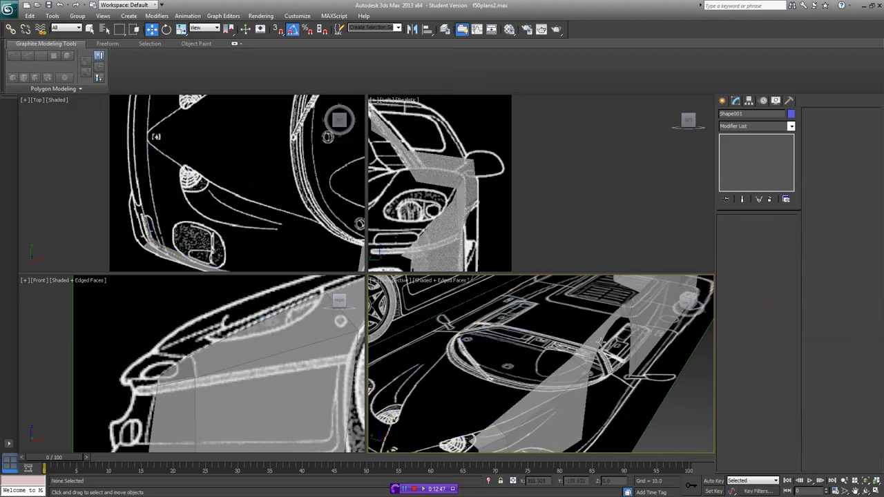
- Extrude the ten upper edges of the fender mesh inward toward the car's centre, to about Y -187
click(595, 337)
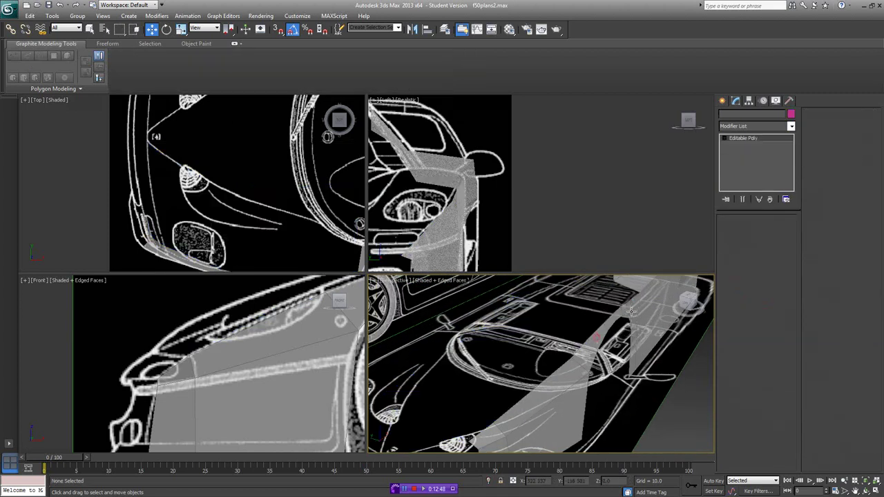
click(744, 231)
alt+middle_drag(594, 333, 604, 326)
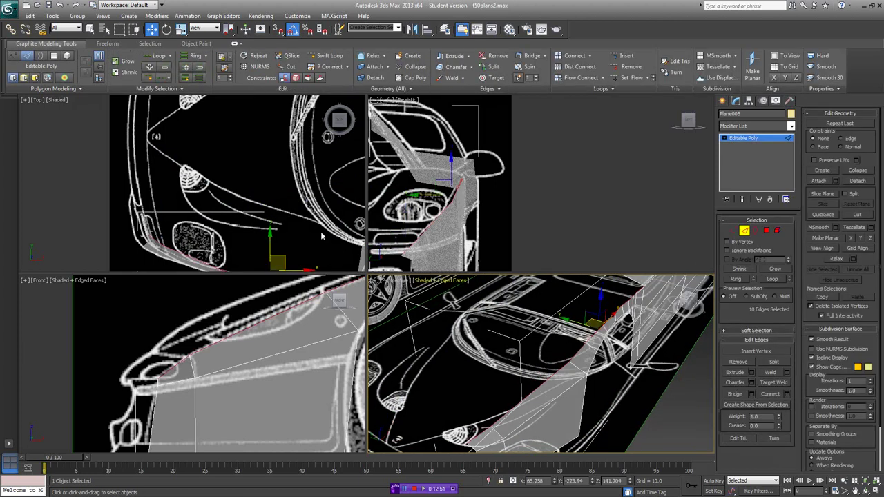
middle_drag(284, 238, 270, 220)
middle_drag(271, 341, 247, 354)
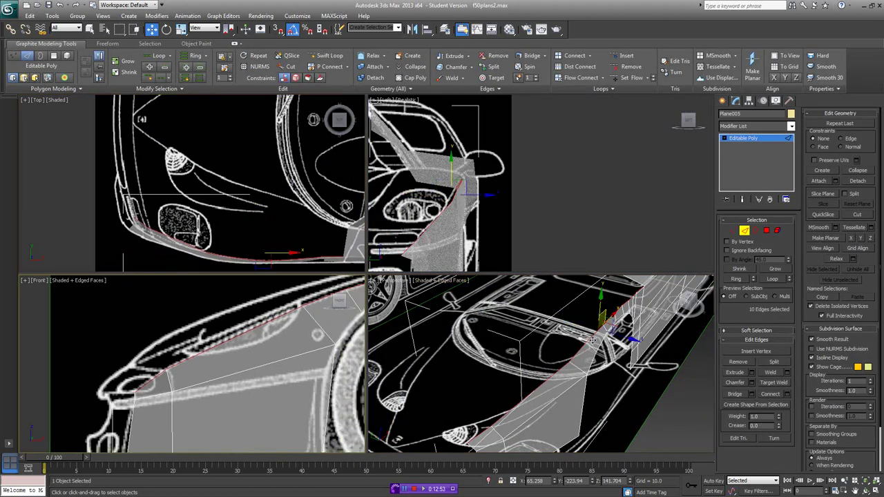
alt+middle_drag(592, 340, 611, 335)
shift+drag(572, 322, 550, 320)
- Turn off see-through, raise the extruded edges to about Z 150 and shift them inward to about Y -182
middle_drag(465, 199, 565, 183)
key(alt+x)
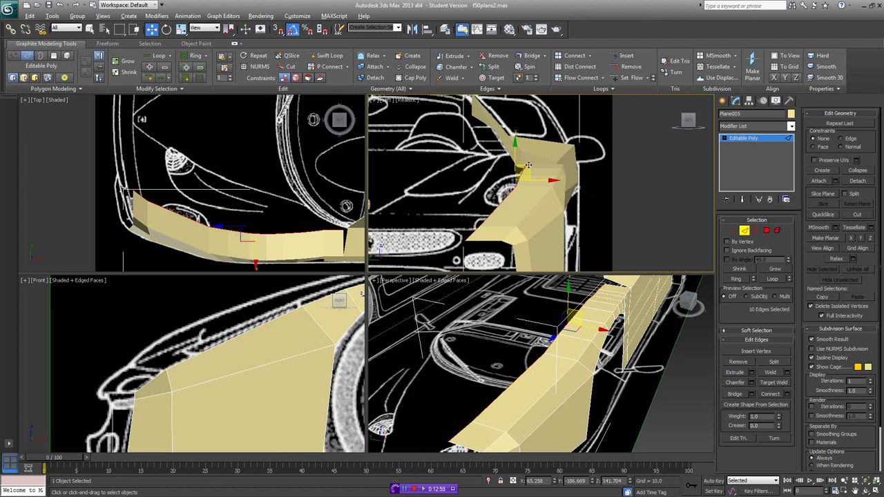
drag(528, 165, 525, 158)
alt+middle_drag(657, 348, 522, 340)
alt+middle_drag(599, 356, 594, 363)
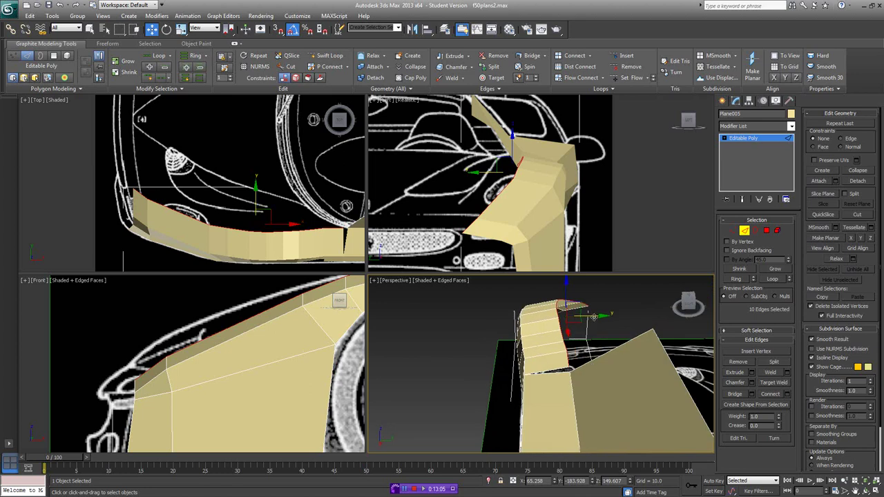
drag(594, 317, 596, 319)
alt+middle_drag(595, 319, 621, 321)
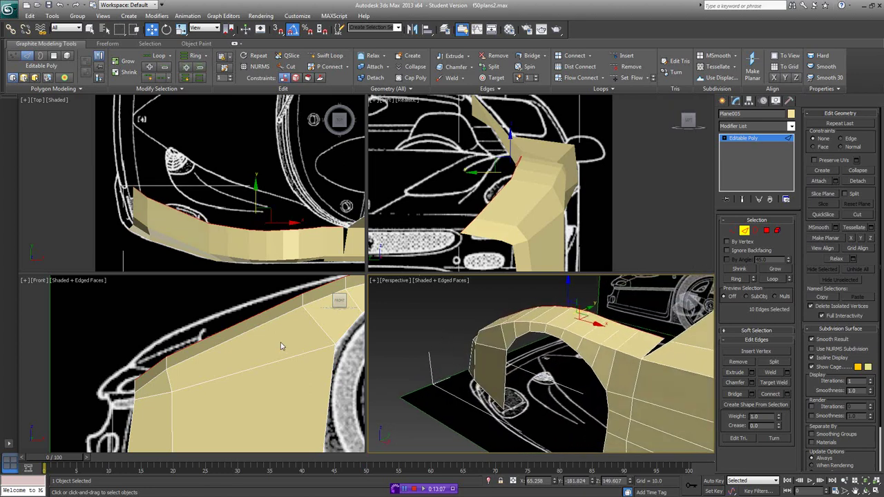
- Make the mesh see-through and target weld the new strip's rear end vertex to the adjoining body panel vertex
middle_drag(285, 343, 181, 357)
key(alt+x)
scroll(179, 357, down, 2)
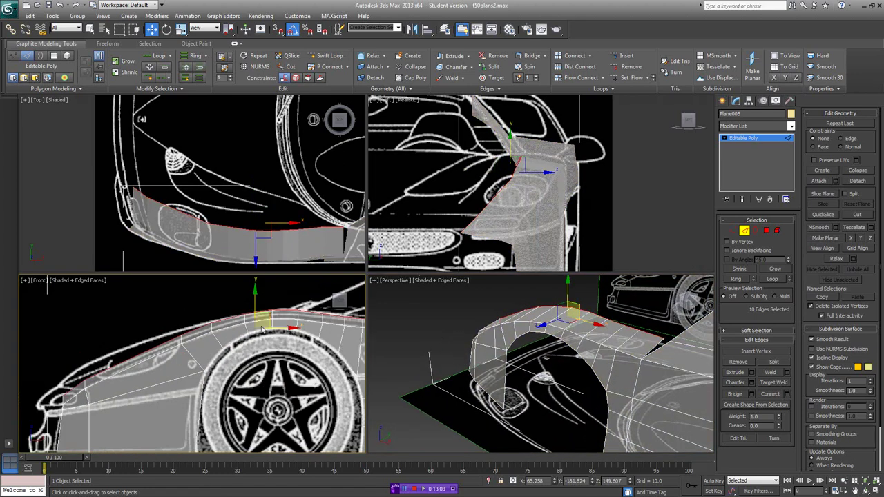
middle_drag(251, 330, 241, 330)
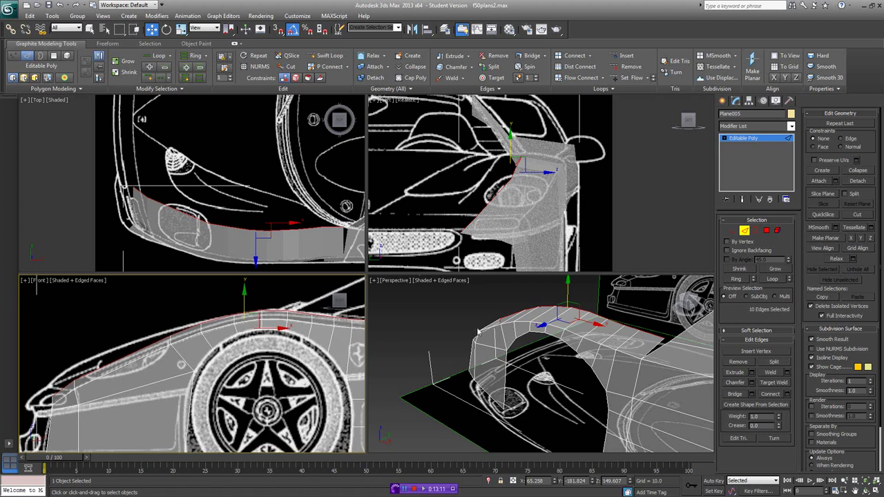
click(733, 236)
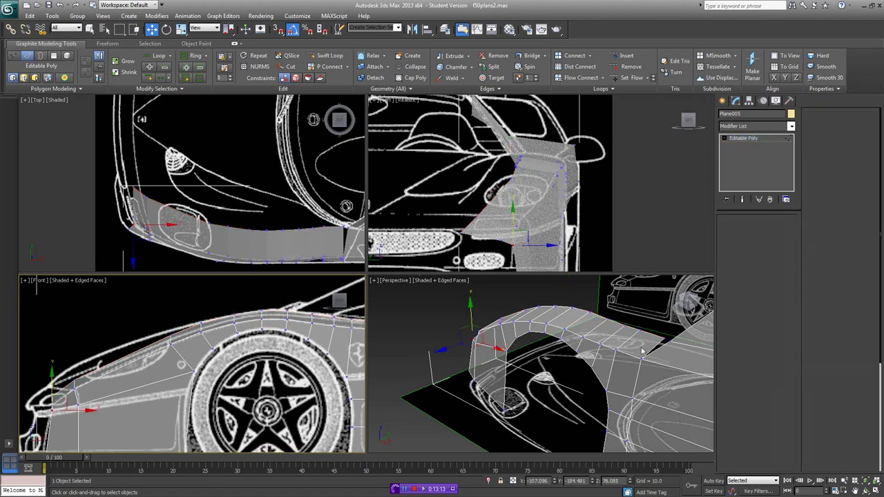
alt+middle_drag(645, 350, 509, 348)
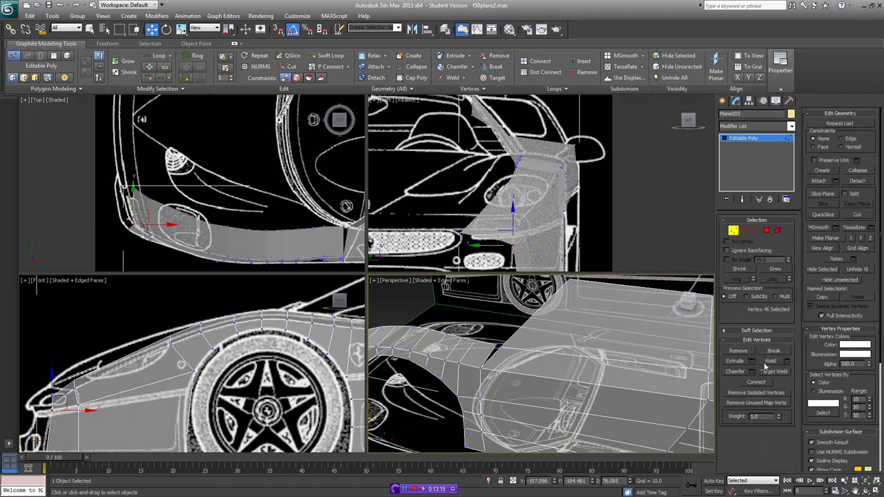
key(ctrl+w)
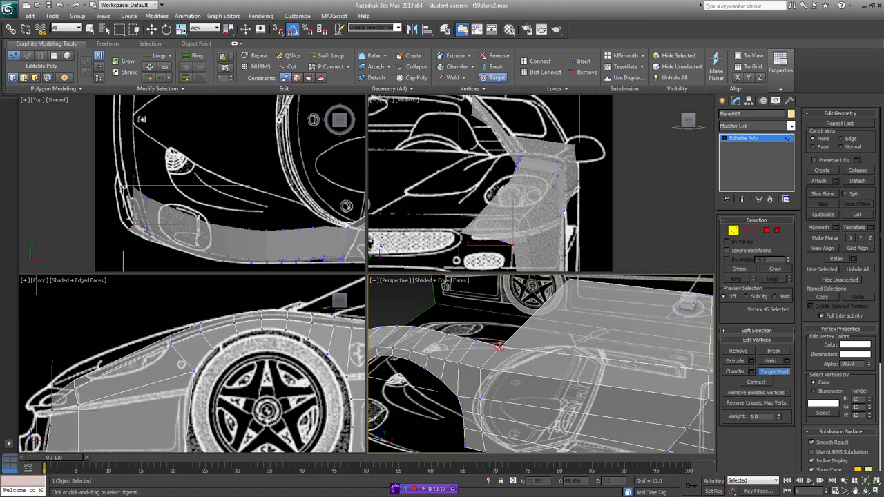
right_click(530, 349)
alt+middle_drag(530, 349, 606, 346)
alt+middle_drag(602, 338, 465, 283)
scroll(349, 204, up, 3)
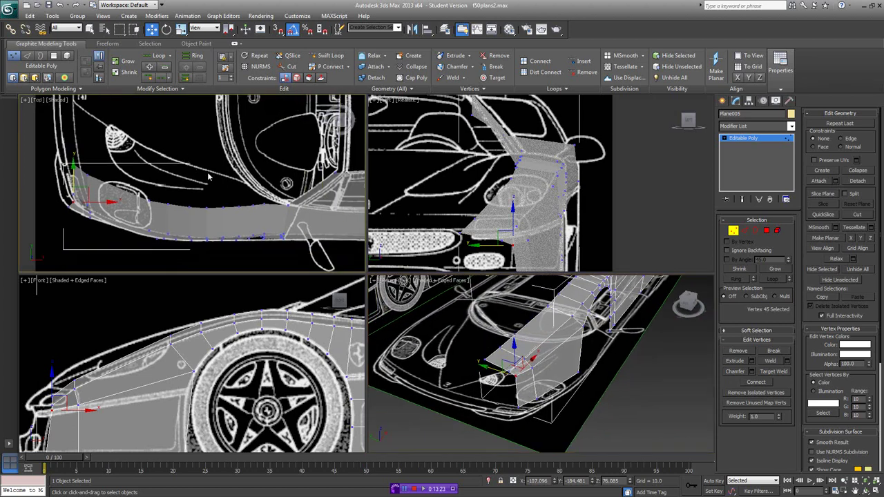
- Extrude the strip's ten inner edges toward the car's centre in the top view, to about Y -146
click(745, 231)
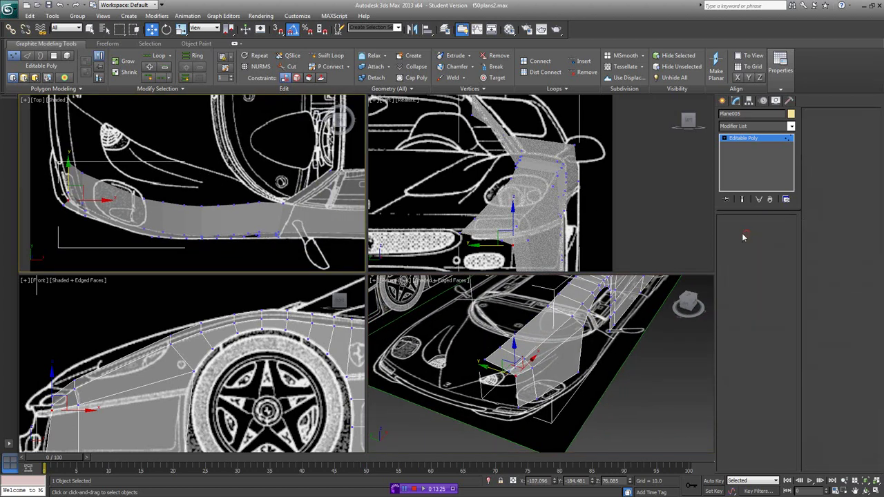
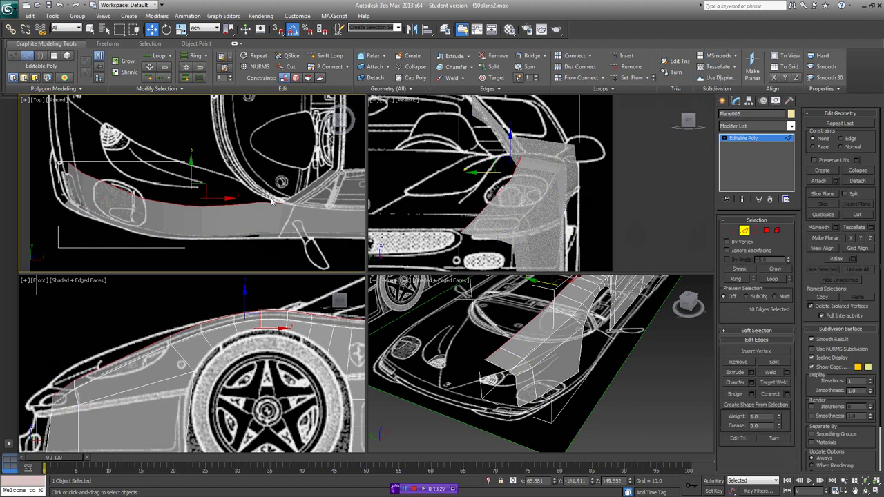
drag(192, 174, 190, 148)
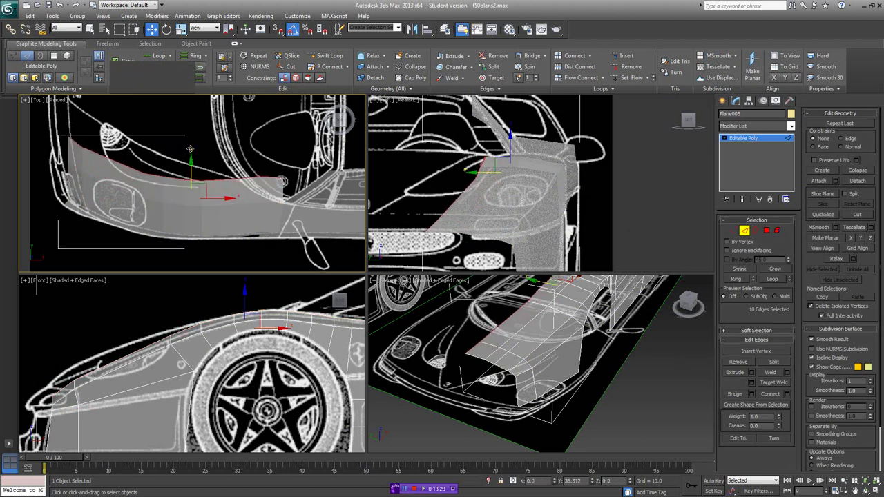
middle_drag(314, 169, 343, 186)
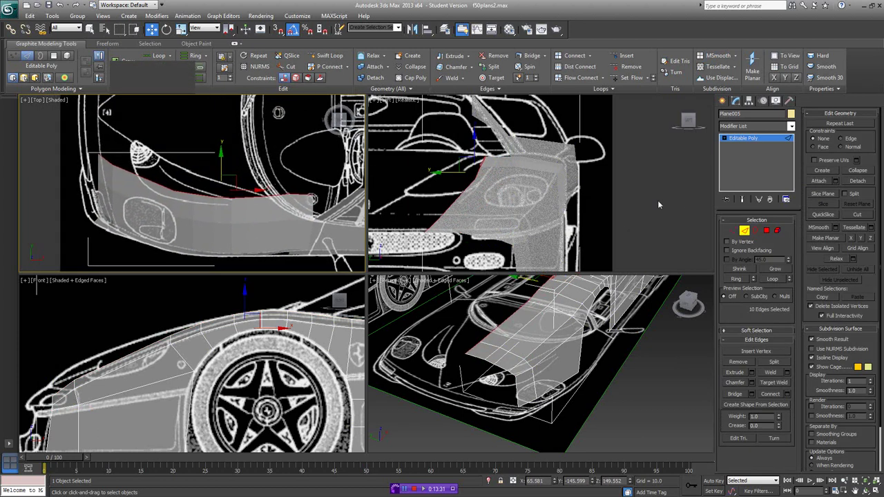
- Shift nine vertices of the new inner edge forward and outward in the top view, to about X 45, Y -160
click(733, 230)
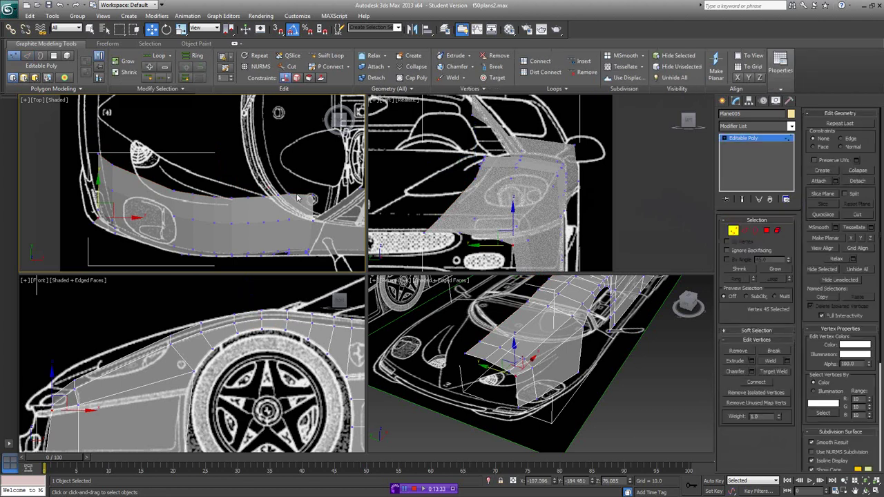
key(F3)
key(F3)
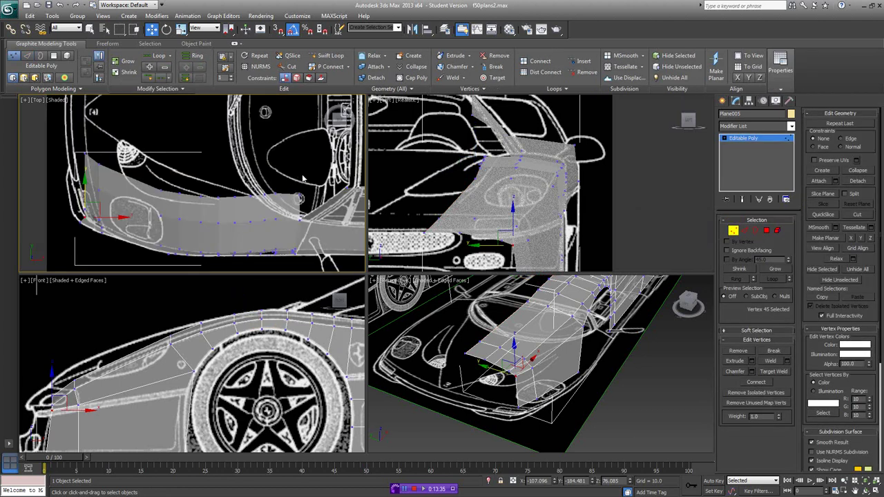
drag(159, 205, 158, 204)
drag(244, 186, 206, 189)
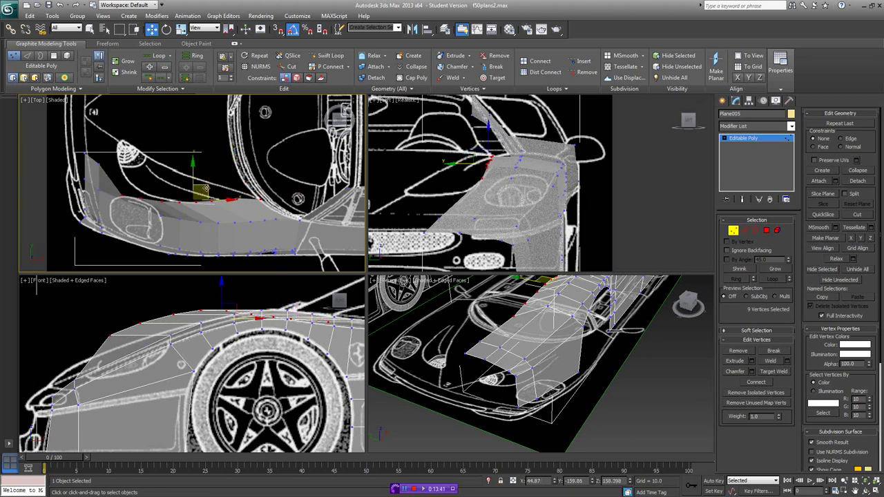
- Show edged faces in the top view and move three forward vertices of the inner edge onto the bonnet line, beginning at about X -41, Y -89
drag(109, 201, 144, 136)
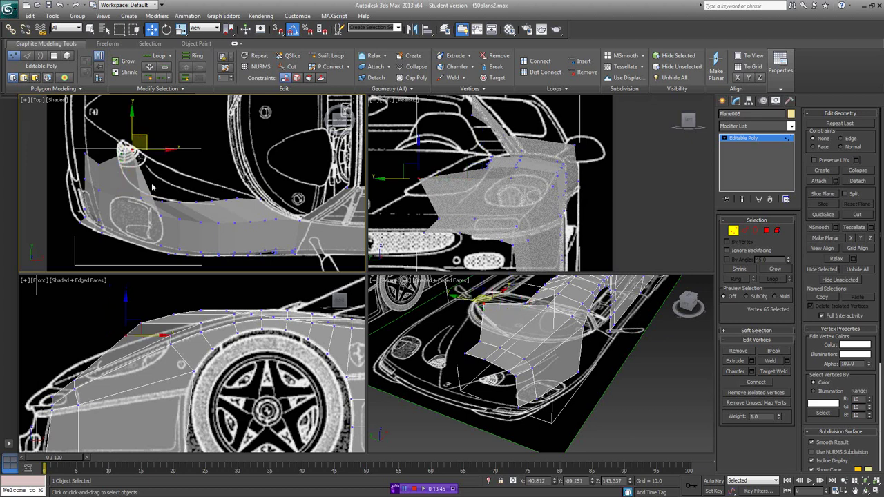
key(F4)
click(143, 199)
drag(156, 185, 170, 147)
click(170, 194)
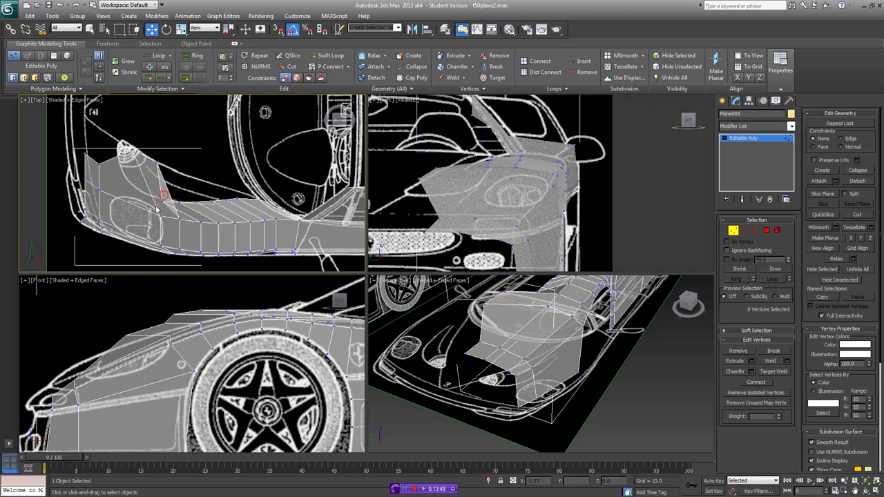
click(162, 202)
drag(171, 193, 185, 163)
- Align the remaining rearward inner-edge vertices with the bonnet line up to the windscreen in the top view
click(179, 203)
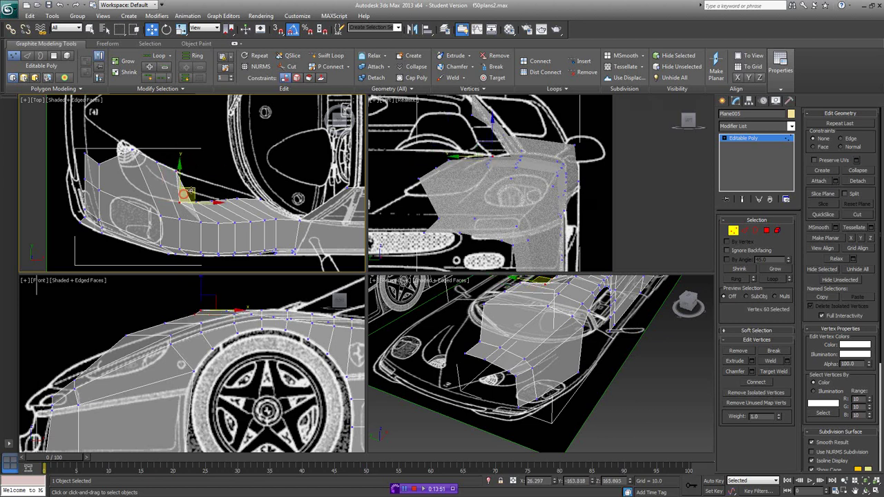
click(202, 195)
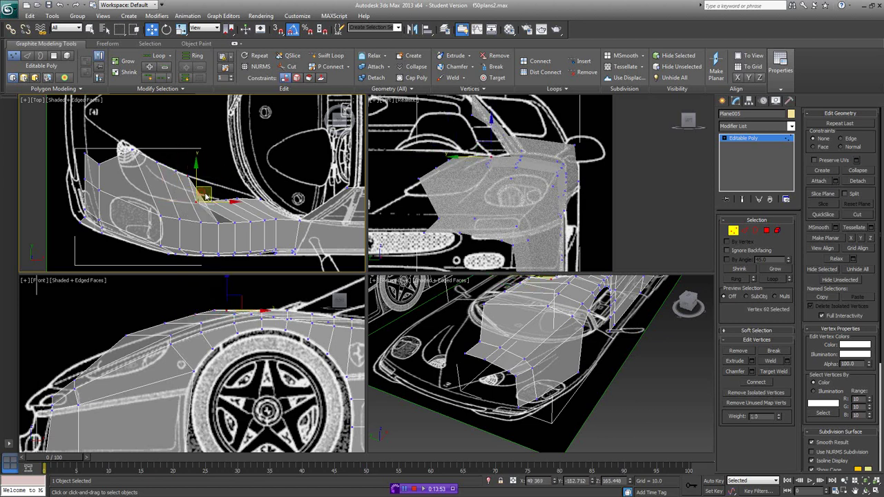
click(212, 196)
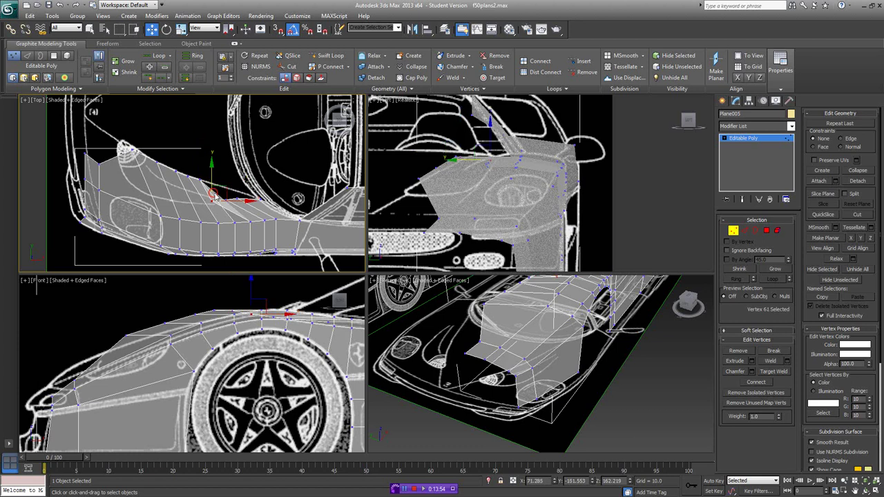
drag(223, 187, 238, 174)
click(226, 200)
click(242, 194)
click(248, 188)
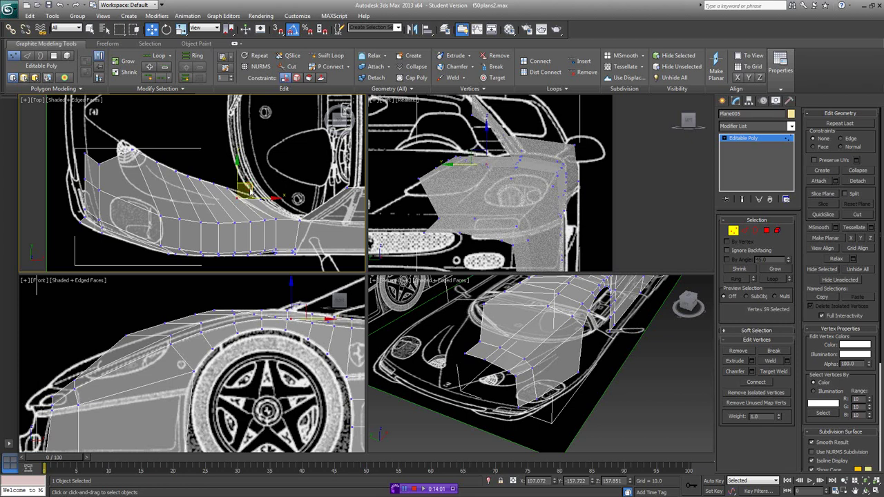
- Move the two foremost inner-edge vertices toward the nose's centre in the top view, the front one to about X -107, Y -42
middle_drag(143, 163, 216, 199)
click(172, 200)
drag(175, 177, 177, 141)
click(159, 189)
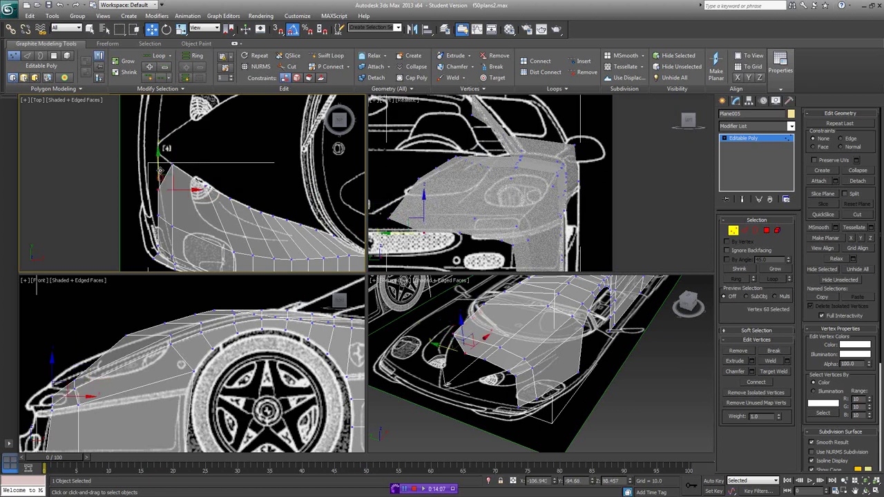
drag(161, 169, 165, 132)
alt+middle_drag(505, 341, 468, 329)
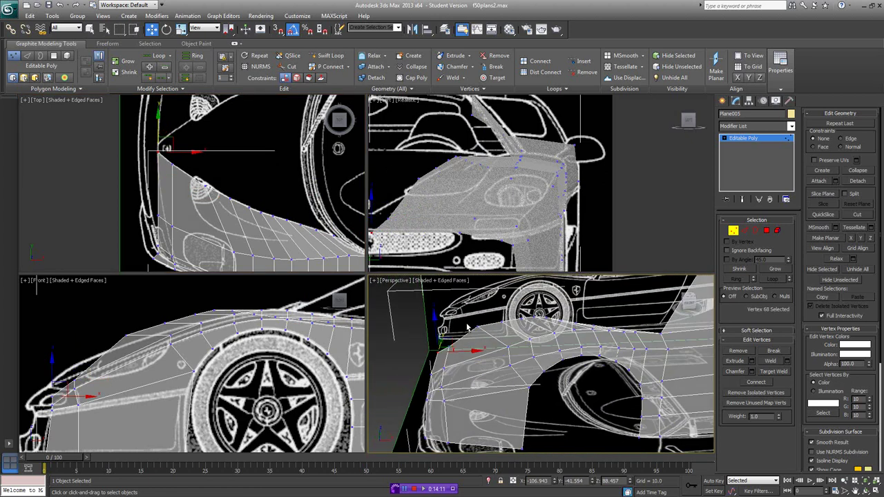
- Fit three inner-edge vertices ahead of the front wheel to the bonnet profile in the front view, the rearmost to about X 25, Z 155
scroll(242, 318, up, 2)
click(185, 314)
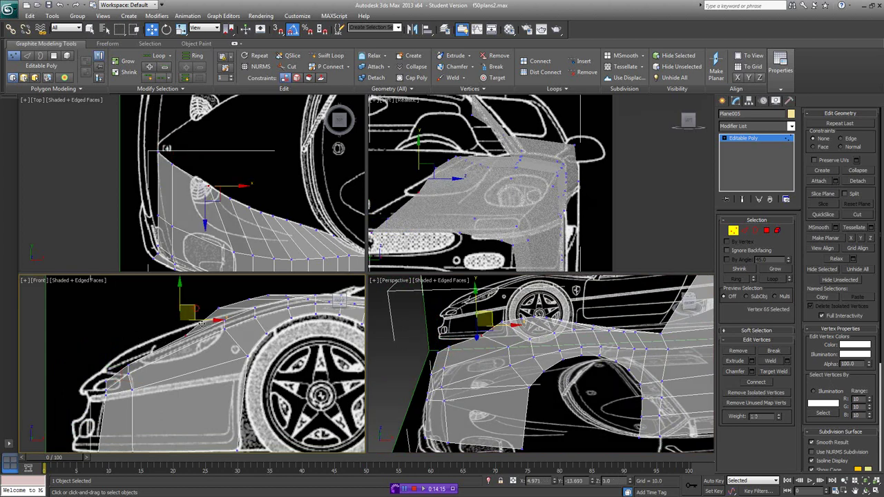
drag(201, 323, 239, 304)
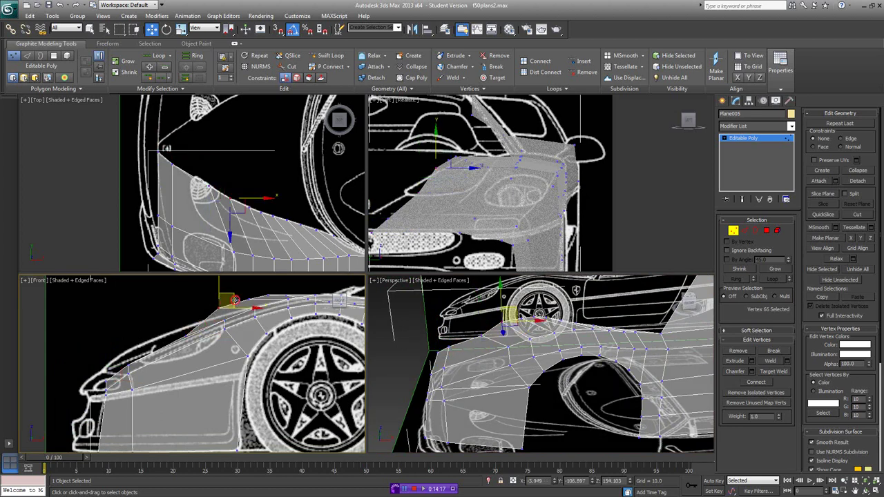
click(255, 298)
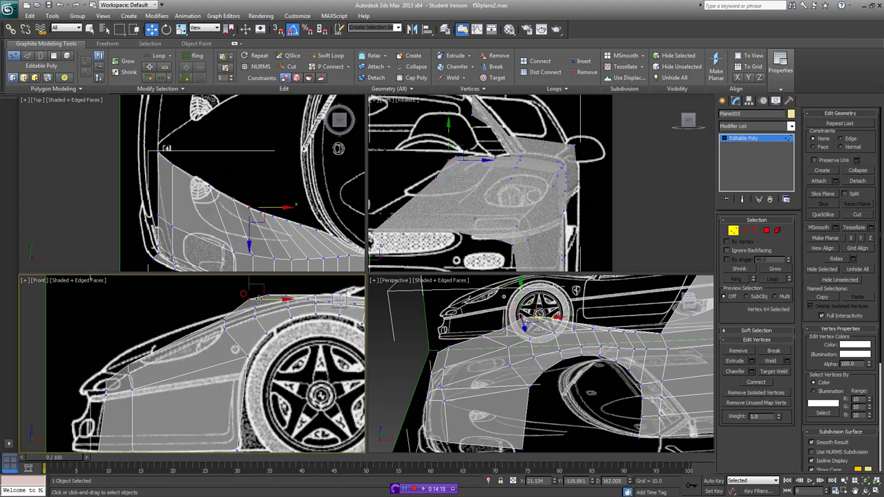
drag(259, 298, 269, 299)
scroll(270, 299, up, 2)
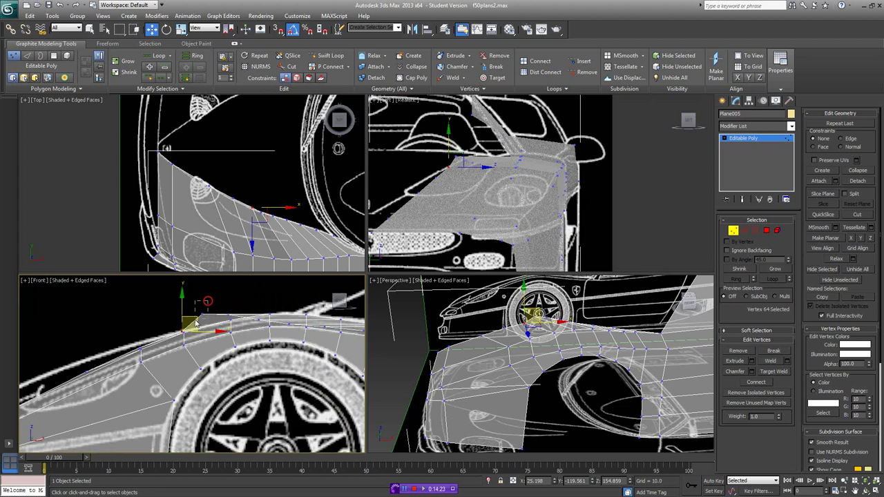
drag(196, 323, 195, 324)
- Move the next inner-edge vertices above the front wheel onto the bonnet line, the rear one to about X 74, Y -137
drag(203, 290, 230, 299)
drag(284, 228, 287, 235)
key(z)
drag(208, 196, 210, 166)
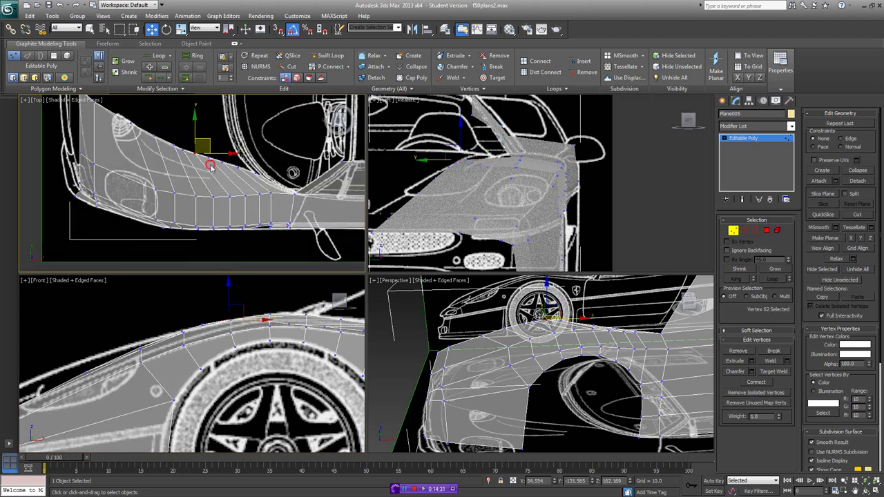
middle_drag(283, 306, 244, 309)
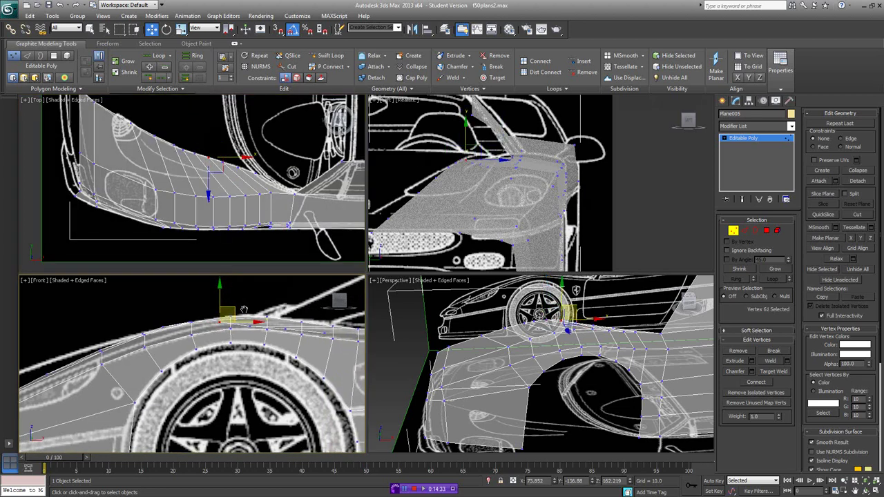
- Match the inner-edge vertices over the wheel arch to the fender profile in the front view, raising one to about Z 165
alt+middle_drag(565, 347, 365, 290)
click(263, 169)
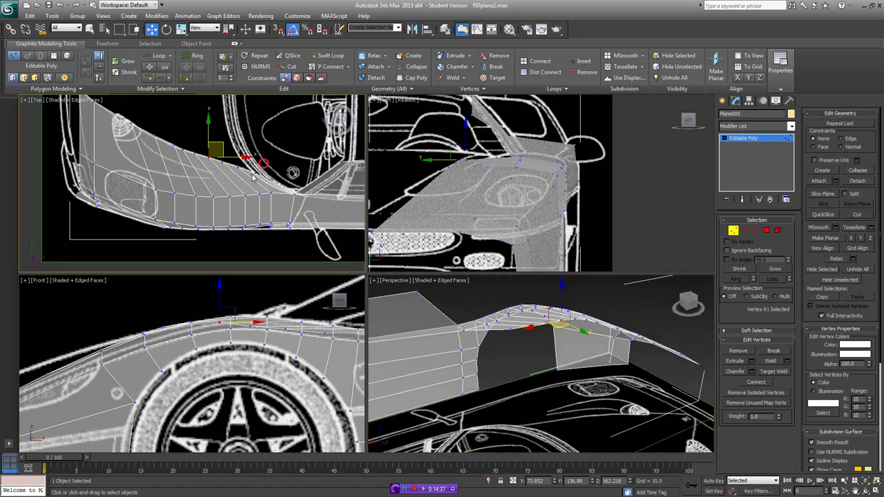
middle_drag(320, 312, 261, 313)
drag(261, 313, 164, 304)
click(238, 166)
click(223, 161)
click(211, 146)
alt+middle_drag(581, 339, 486, 377)
middle_drag(210, 182, 144, 183)
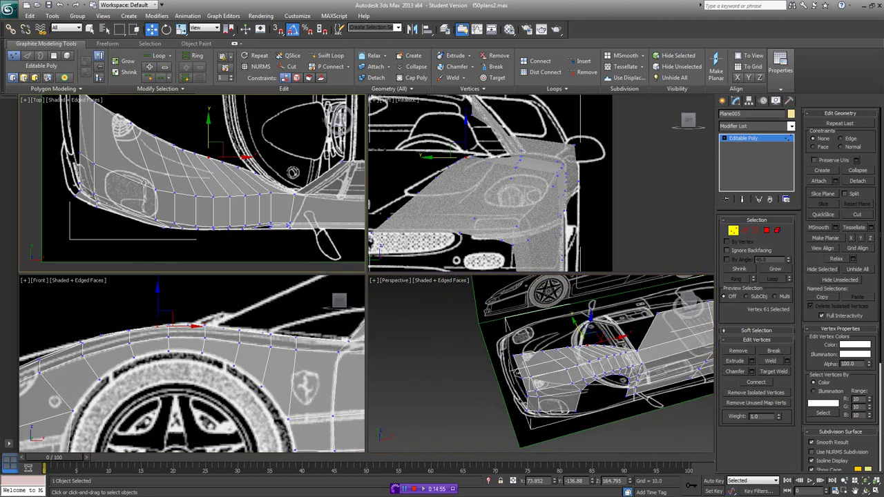
- Select the eight vertices of the middle row over the fender and adjust their height in the front view to about Z 157
drag(230, 206, 271, 190)
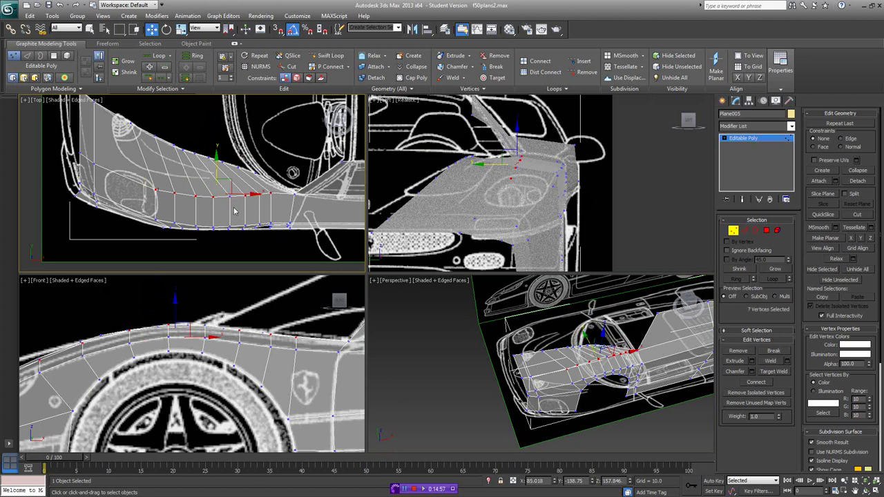
ctrl+drag(220, 210, 237, 198)
middle_click(213, 338)
middle_drag(162, 329, 219, 320)
click(181, 306)
key(z)
key(ctrl+z)
scroll(235, 316, up, 5)
drag(239, 295, 238, 303)
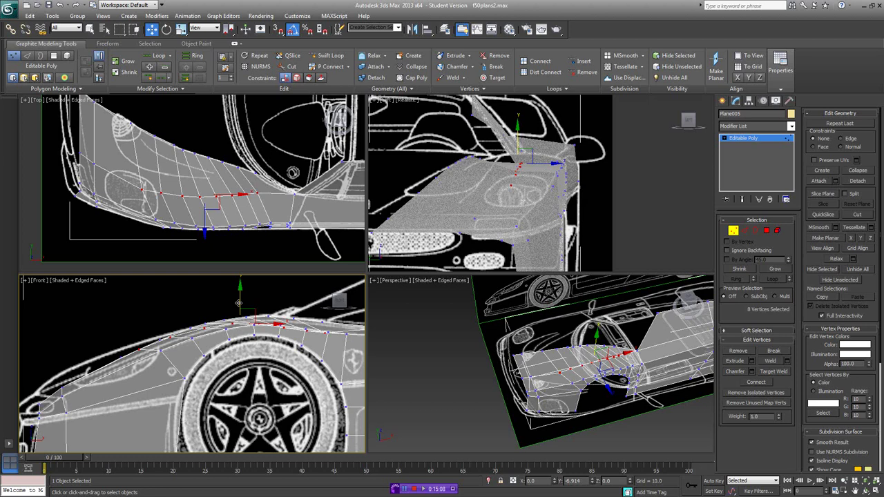
drag(238, 303, 239, 297)
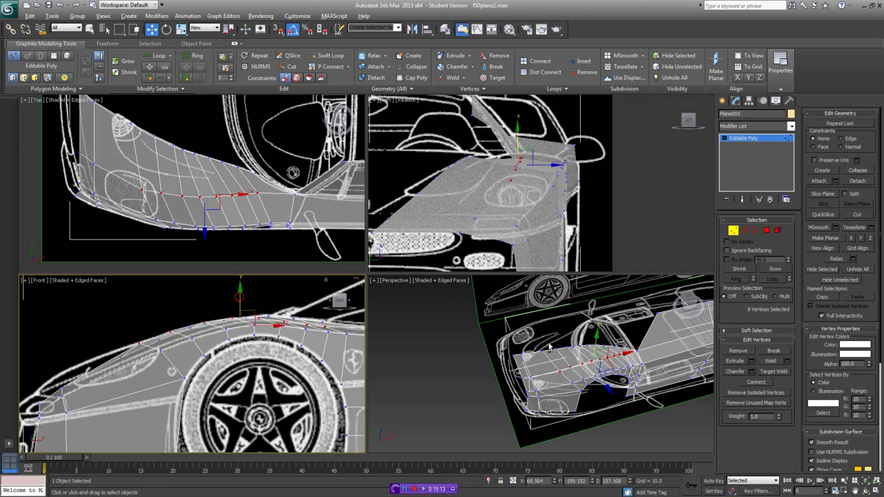
- Select the ten edges of the fender mesh's inner border and raise them to about Z 155
mouse_move(563, 363)
alt+middle_down()
mouse_move(592, 336)
mouse_move(570, 362)
alt+middle_up()
click(744, 230)
scroll(571, 363, up, 3)
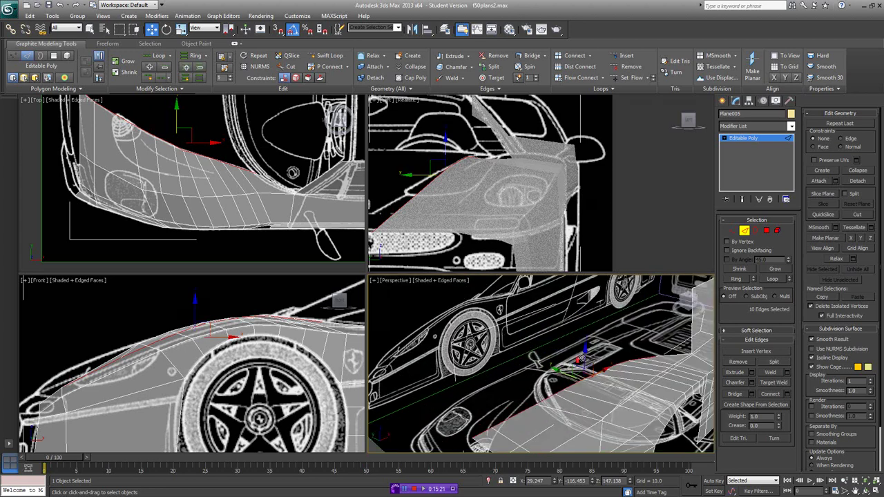
drag(584, 354, 585, 346)
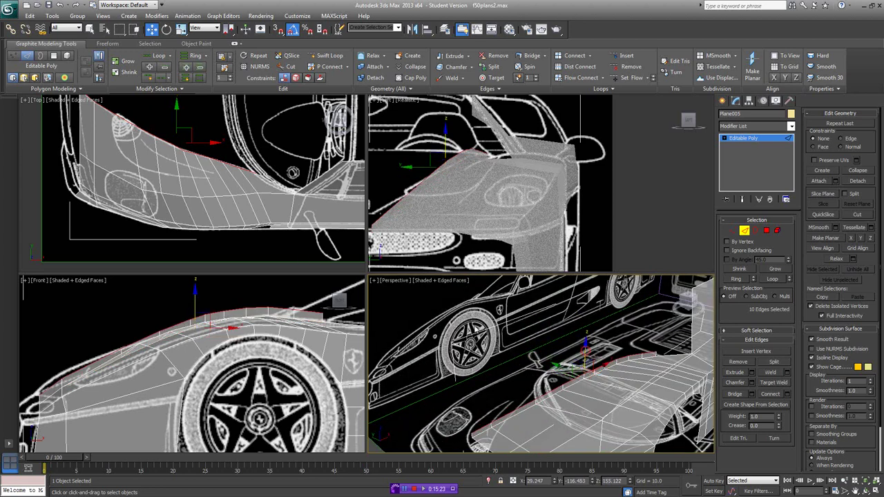
- Extrude the inner border edges to the car's centreline in the top view, flatten them into a straight line and place it at about Y -35
alt+middle_drag(580, 367, 547, 362)
middle_drag(208, 167, 230, 189)
scroll(230, 190, down, 2)
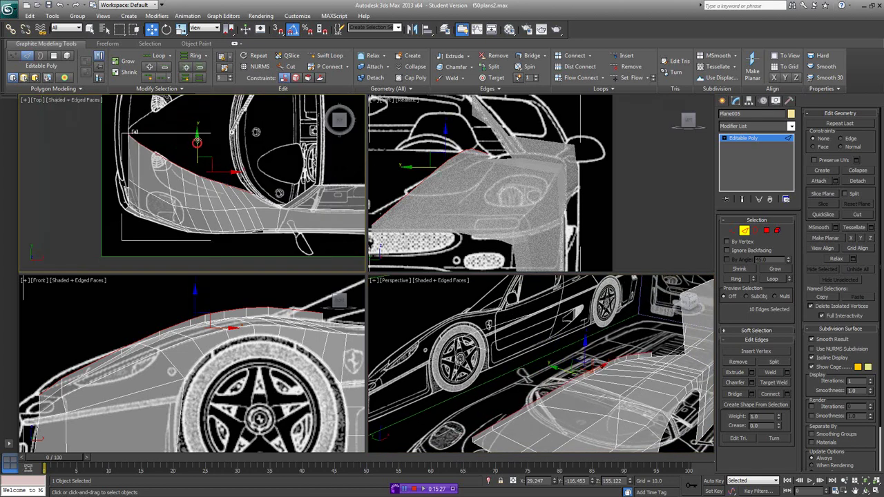
shift+drag(197, 142, 136, 150)
key(r)
drag(195, 97, 177, 270)
key(w)
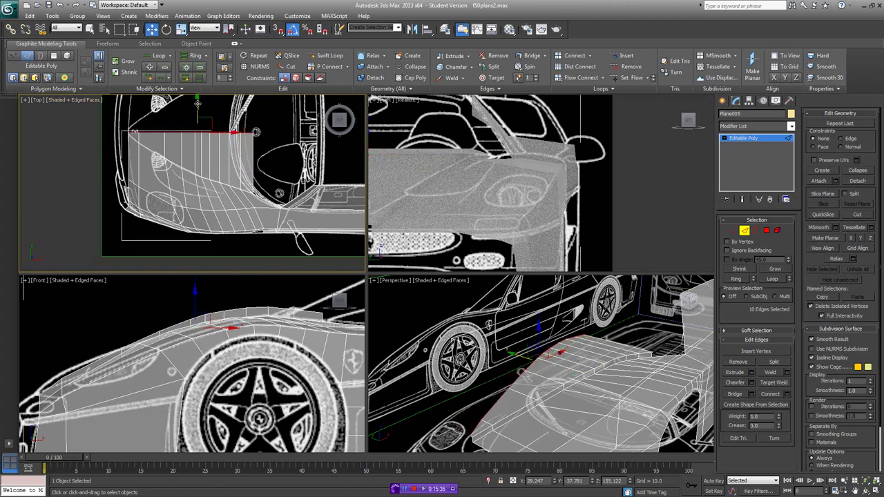
drag(198, 102, 198, 101)
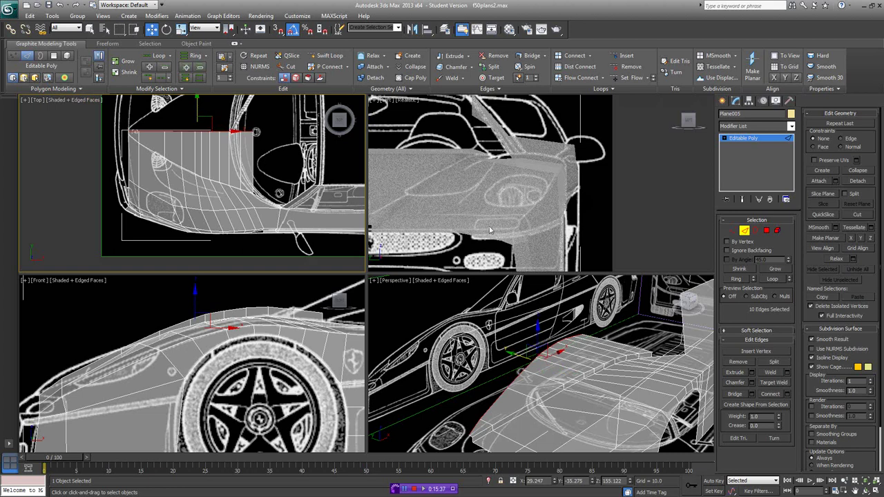
- Shift the rearward centreline vertices forward in the top view to bring the bonnet's back edge closer to the windscreen line
click(733, 234)
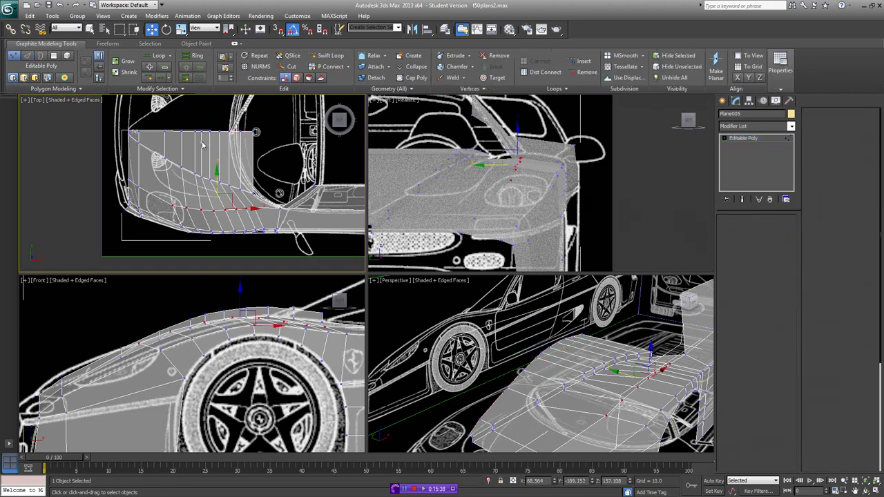
middle_drag(202, 141, 213, 164)
drag(277, 145, 165, 165)
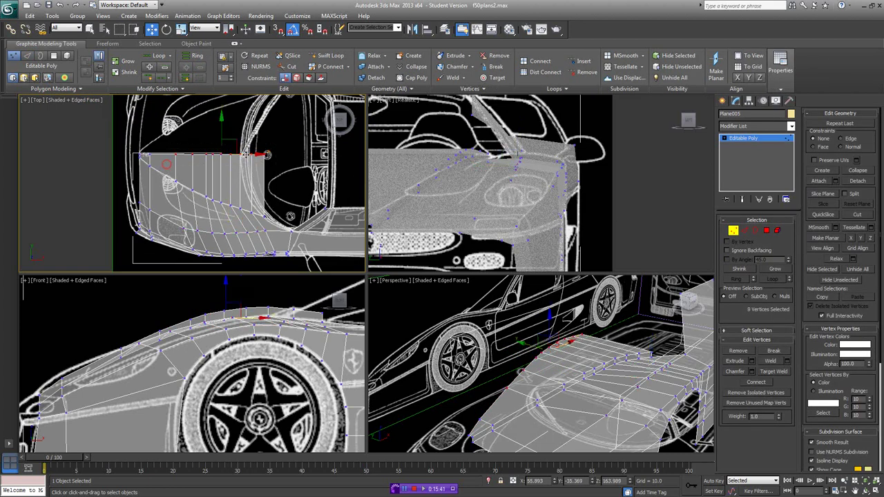
mouse_move(248, 155)
mouse_down()
mouse_move(233, 155)
mouse_move(255, 155)
mouse_up()
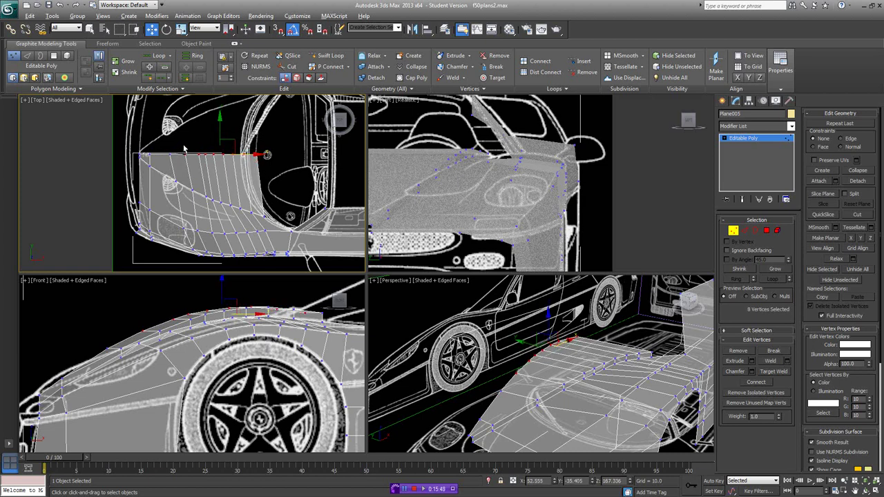
click(266, 164)
middle_drag(257, 174, 256, 192)
click(271, 161)
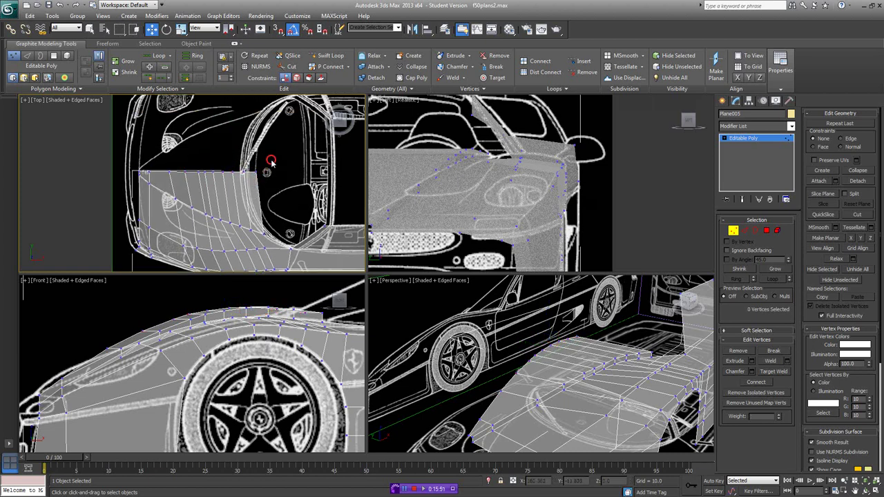
- Adjust the lengthwise spacing of nine centreline vertices in the top view, centring them at about X 46
drag(166, 182, 167, 182)
key(r)
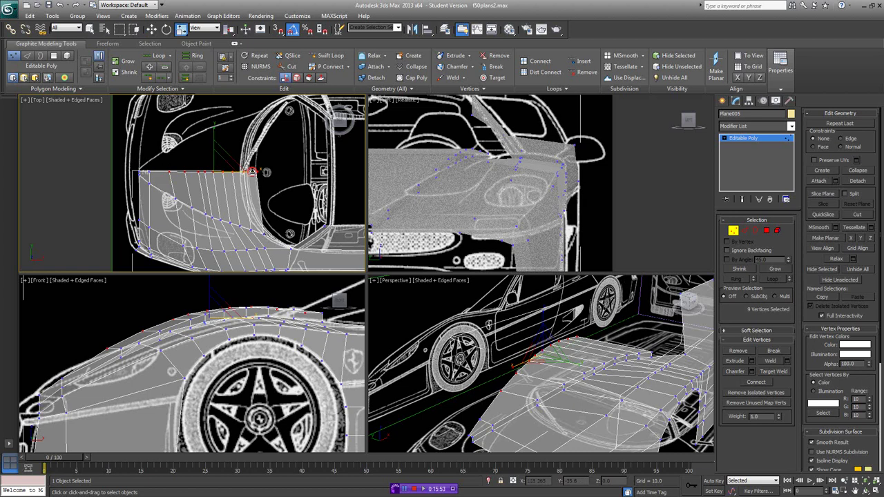
key(w)
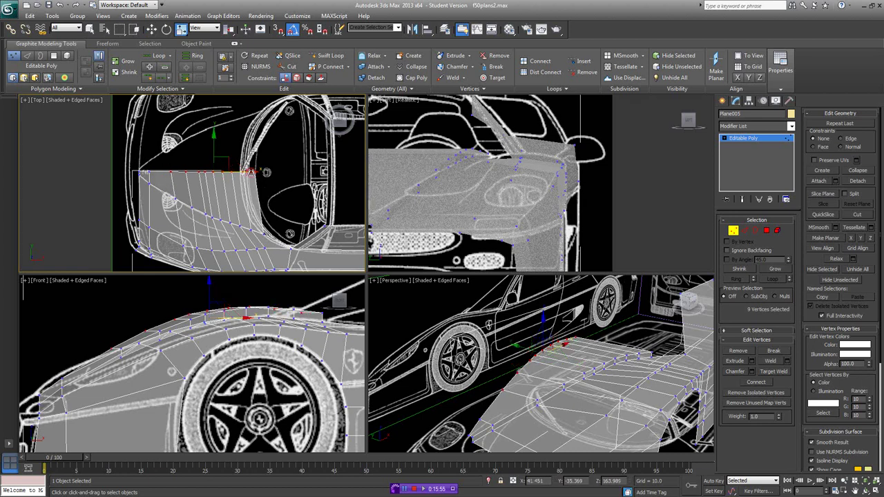
mouse_move(253, 173)
mouse_down()
mouse_move(238, 178)
mouse_move(253, 180)
mouse_up()
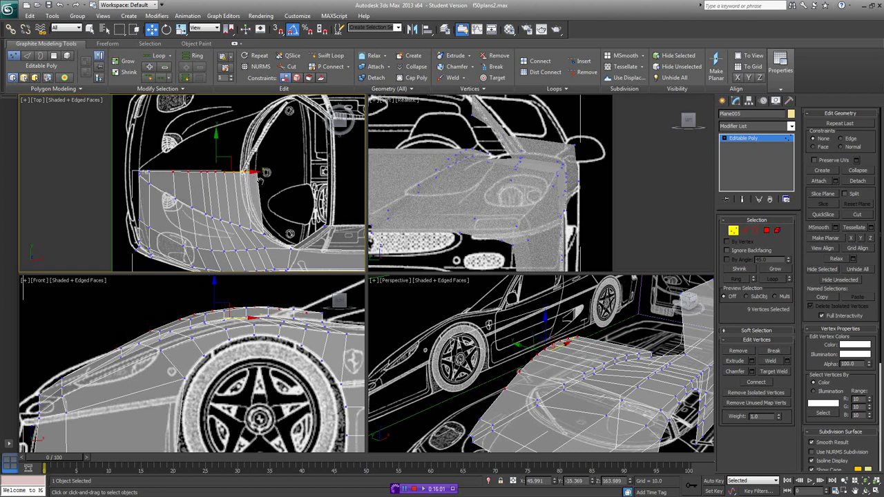
- Align the rearmost centreline vertex with the windscreen base and shift the vertices ahead of it forward in the top view
scroll(260, 179, up, 1)
scroll(276, 186, up, 1)
click(308, 169)
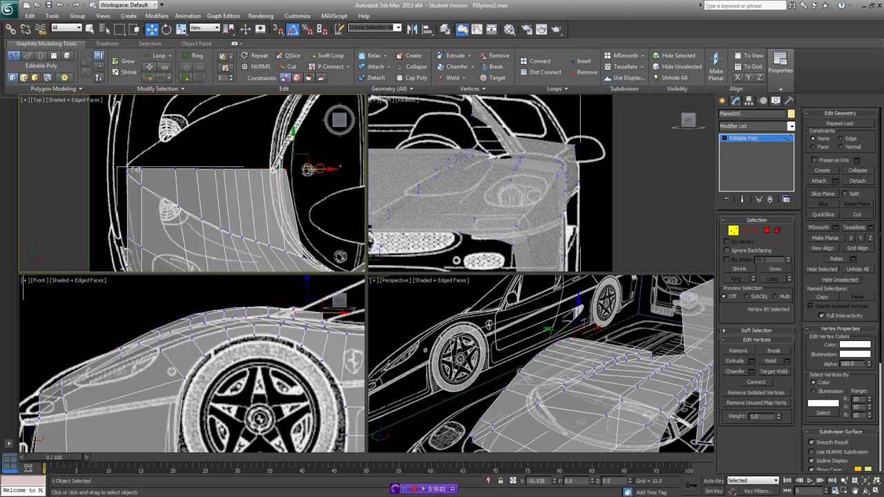
drag(310, 170, 192, 186)
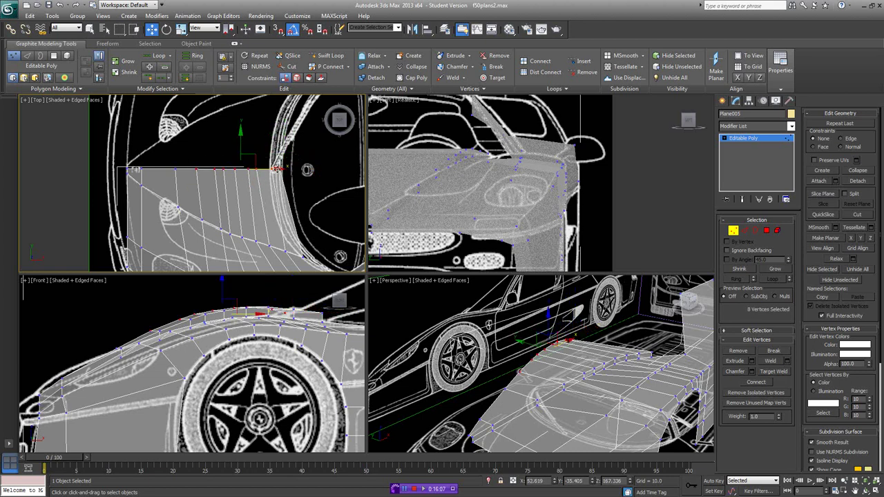
alt+click(276, 168)
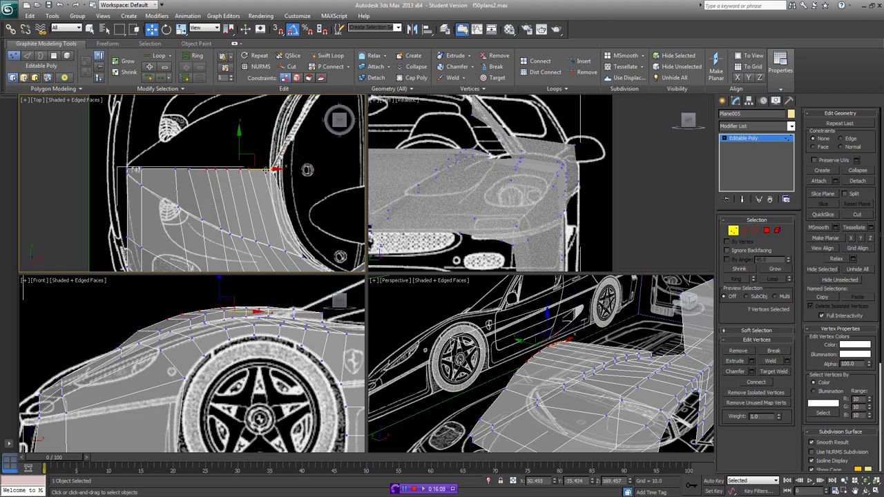
click(235, 213)
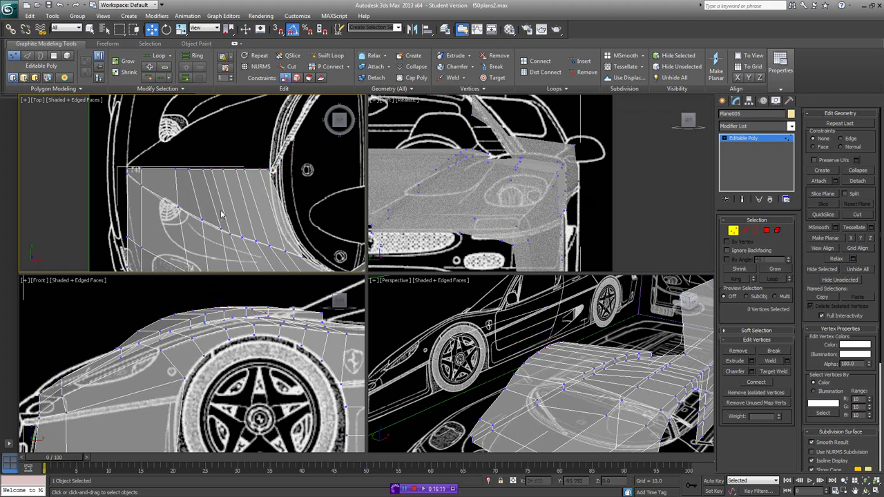
- Select two bonnet-line vertices near X -12 and lower them slightly in the front view to about Z 148
drag(210, 205, 189, 205)
click(155, 332)
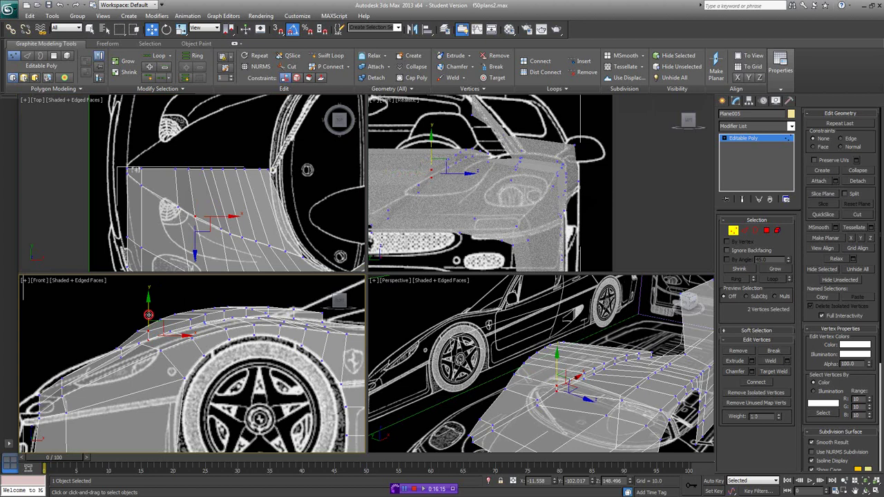
drag(149, 315, 150, 319)
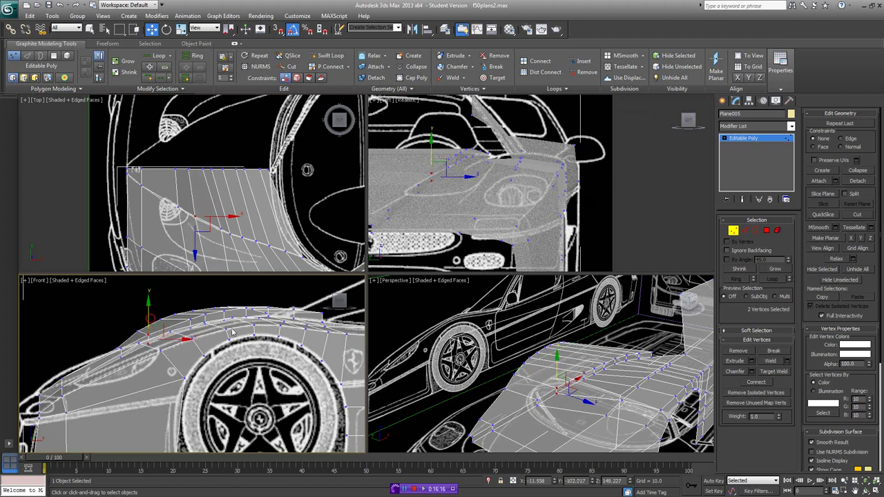
- Select the next two bonnet-line vertices rearward, near X 14, and lower them in the front view to about Z 156
click(275, 196)
middle_drag(253, 191, 271, 193)
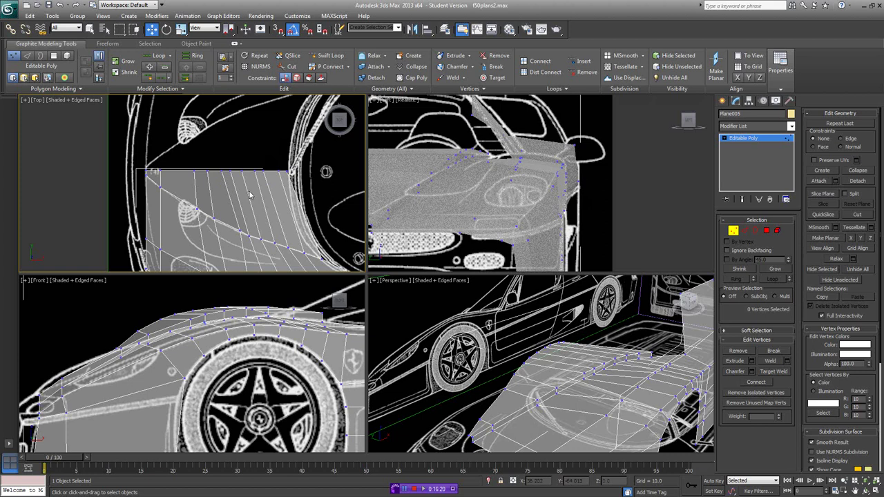
middle_drag(300, 221, 278, 181)
scroll(277, 191, down, 2)
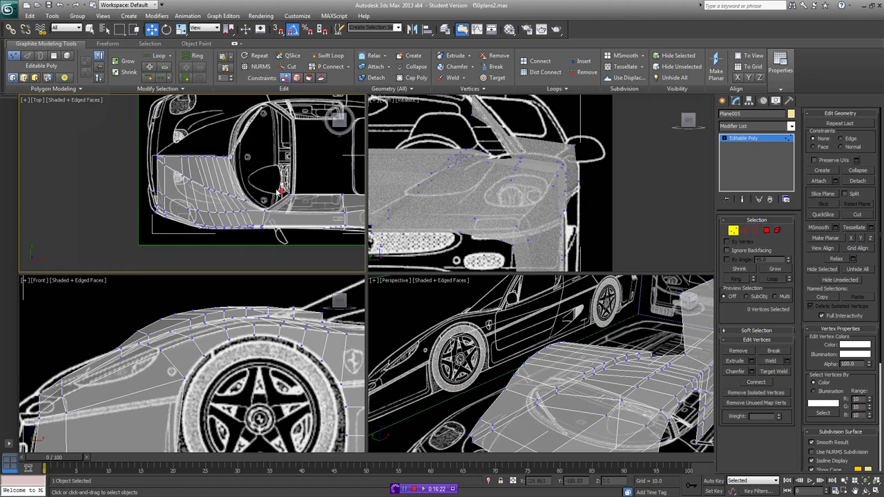
scroll(276, 192, up, 2)
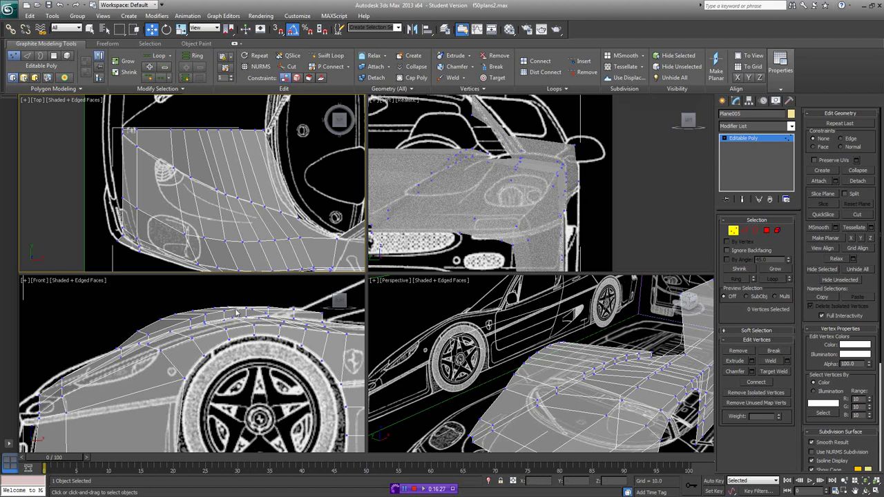
scroll(249, 311, up, 2)
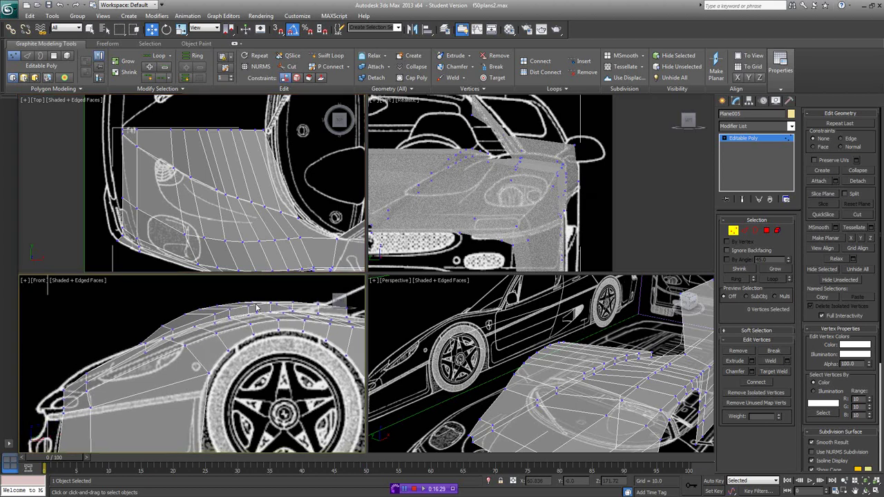
mouse_move(219, 184)
mouse_down()
mouse_move(212, 198)
mouse_move(222, 179)
mouse_up()
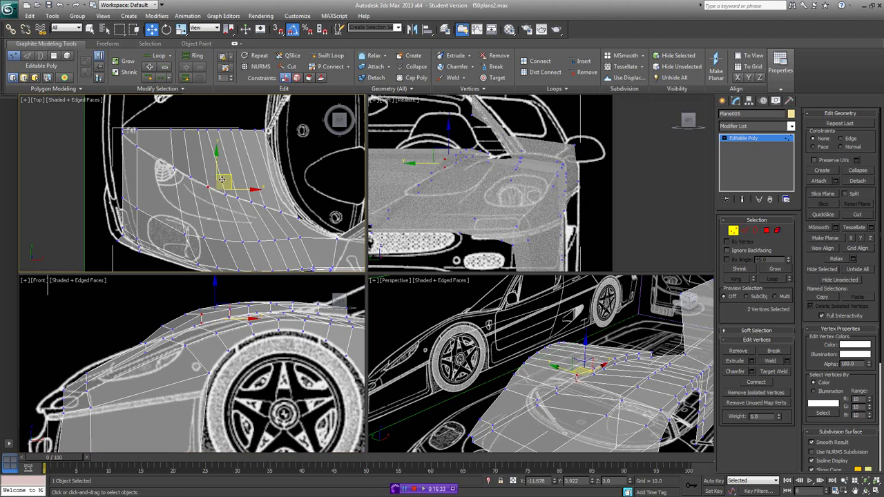
right_click(221, 313)
drag(201, 299, 201, 304)
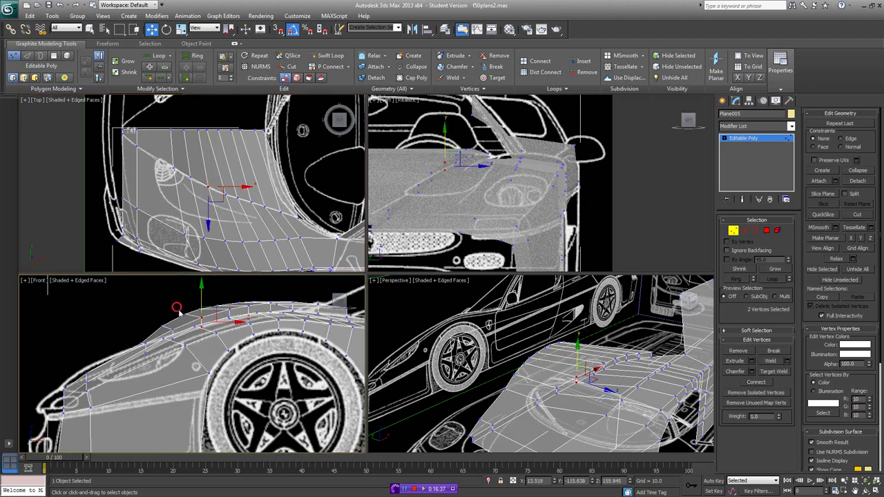
- Reposition the bonnet's inner-edge vertices one at a time in the front view so they follow the blueprint's bonnet line
click(186, 312)
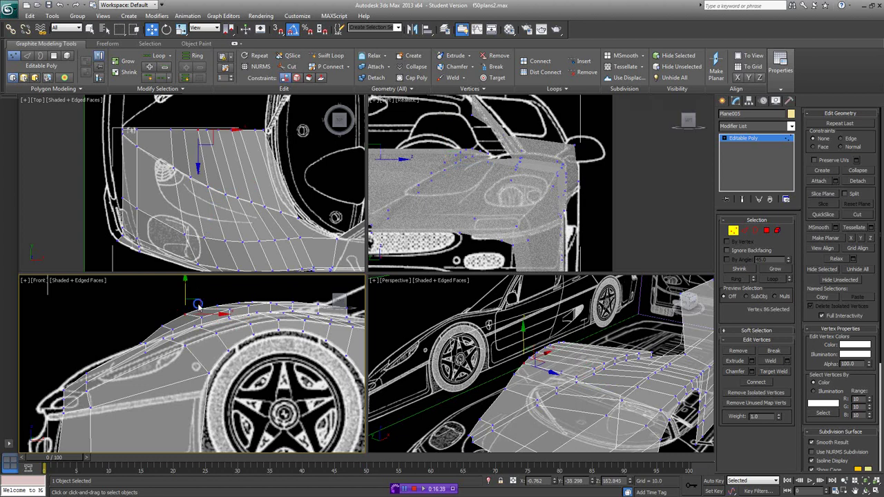
drag(194, 305, 205, 301)
drag(207, 304, 207, 306)
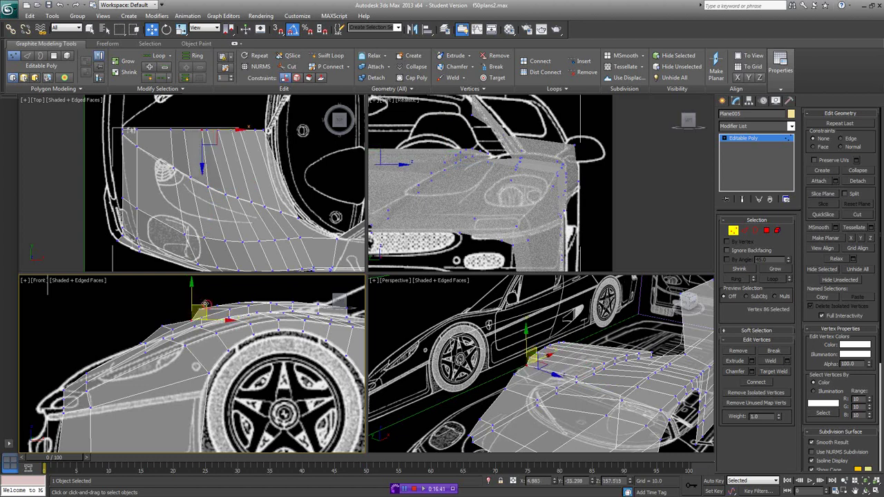
key(z)
middle_drag(210, 319, 243, 299)
drag(235, 335, 290, 308)
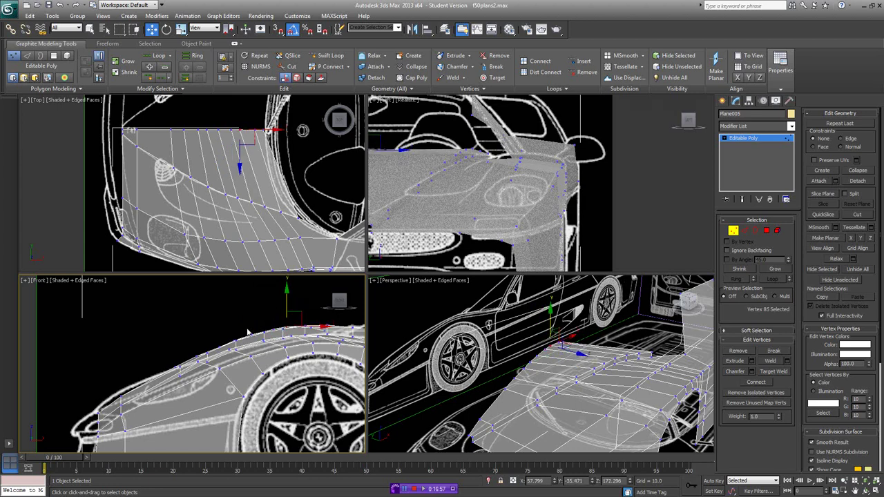
- Leave vertex editing, turn off the body mesh's see-through display and examine its shape in the perspective view
click(755, 139)
middle_drag(584, 353, 527, 344)
scroll(527, 344, down, 4)
key(F3)
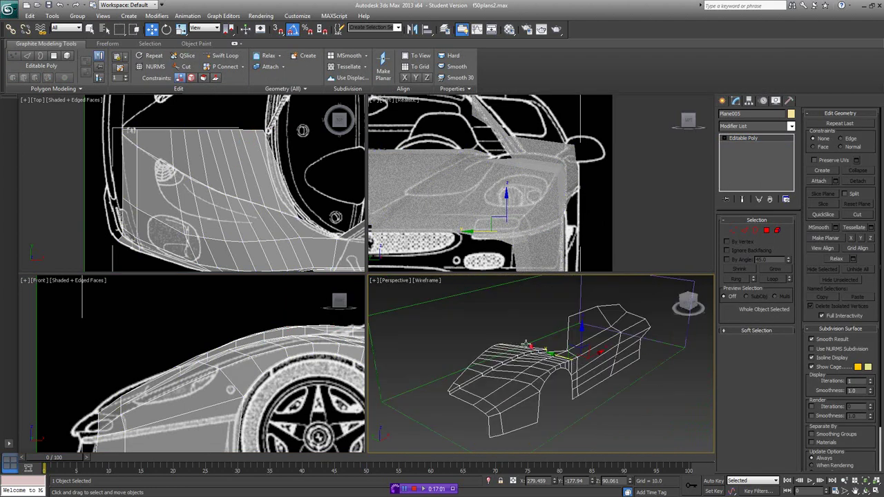
key(F3)
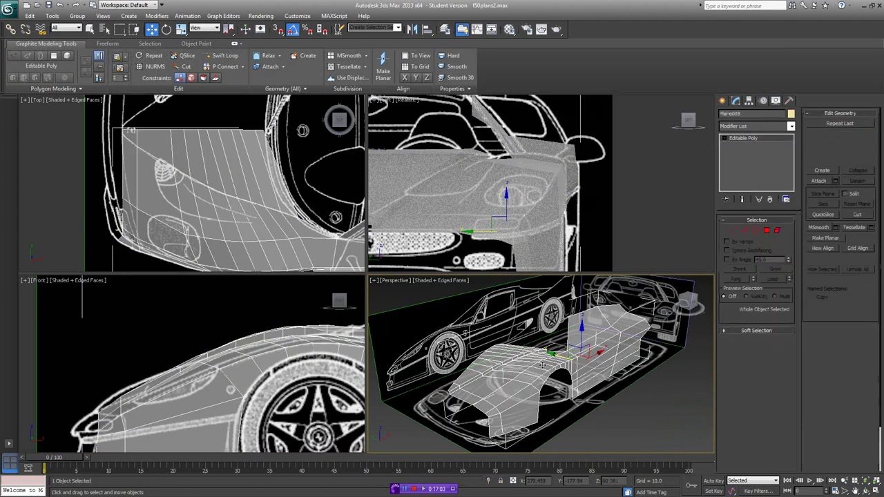
key(alt+x)
alt+middle_drag(542, 366, 496, 378)
click(640, 415)
mouse_move(640, 416)
alt+middle_down()
mouse_move(608, 401)
mouse_move(646, 384)
mouse_move(630, 381)
alt+middle_up()
click(608, 327)
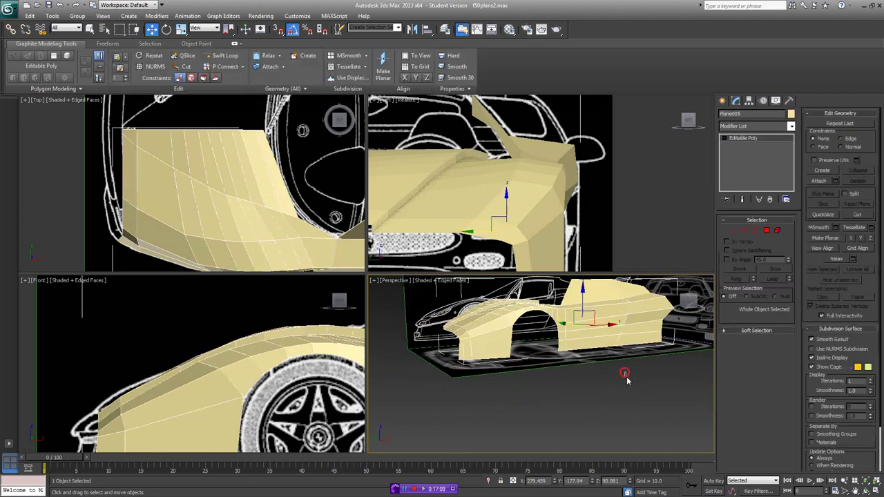
- Isolate the body mesh from the blueprints and enlarge the perspective view to inspect the panels
alt+middle_drag(610, 374, 583, 345)
key(alt+q)
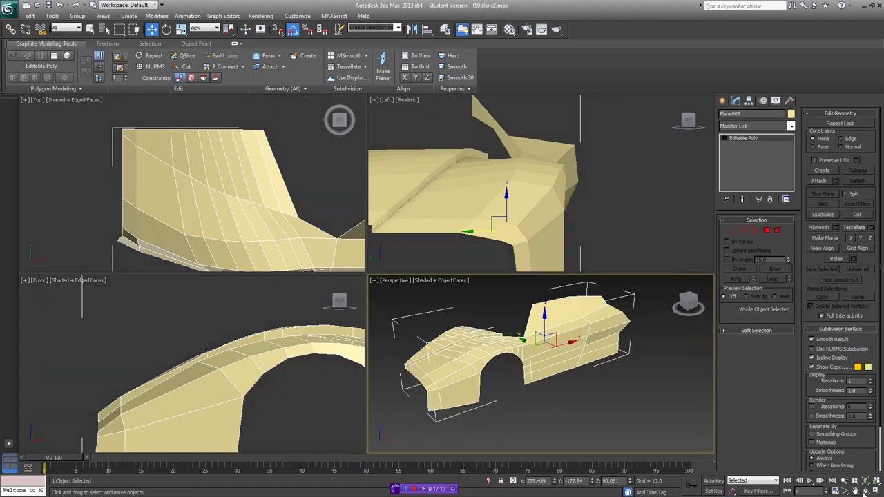
click(878, 491)
alt+middle_drag(515, 308, 575, 312)
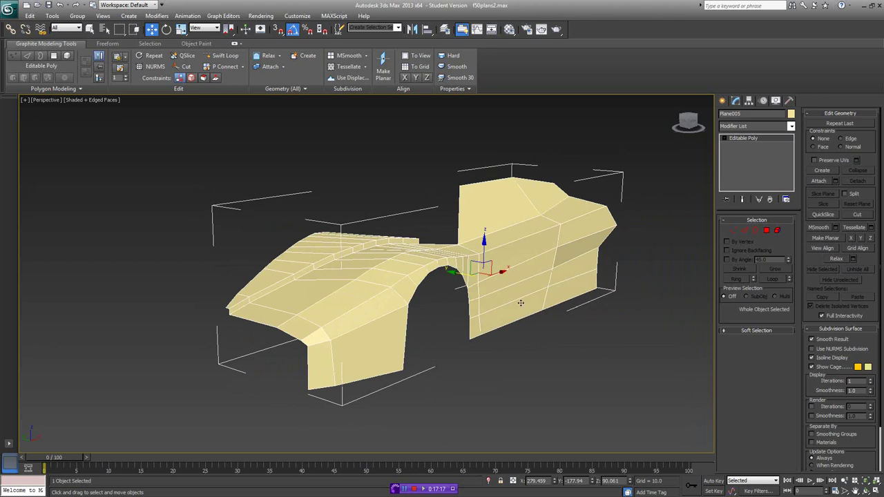
alt+middle_drag(499, 304, 506, 327)
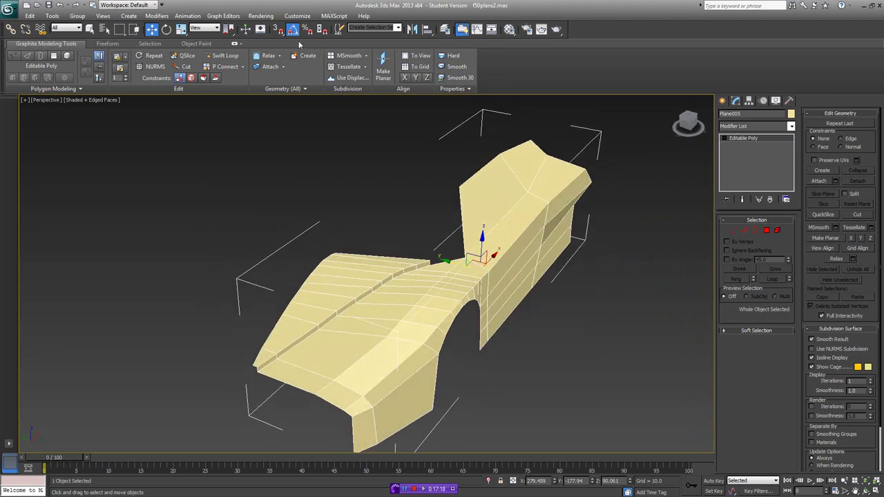
- Mirror the body mesh across Y as an instance and move the copy about 285 units along Y to meet the original at the centreline
click(413, 29)
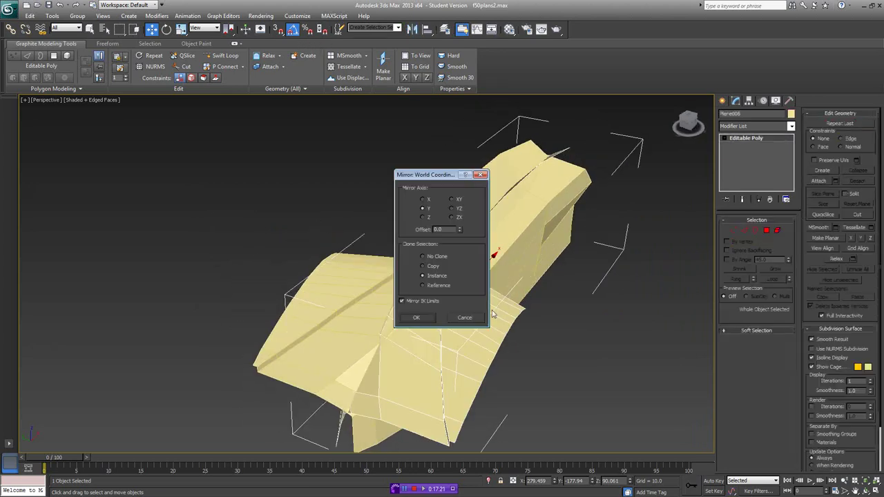
click(433, 316)
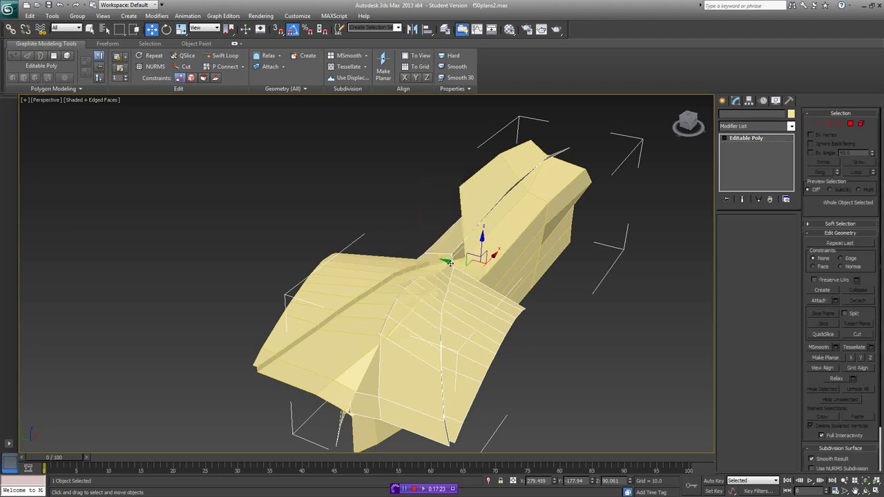
alt+middle_drag(449, 262, 297, 235)
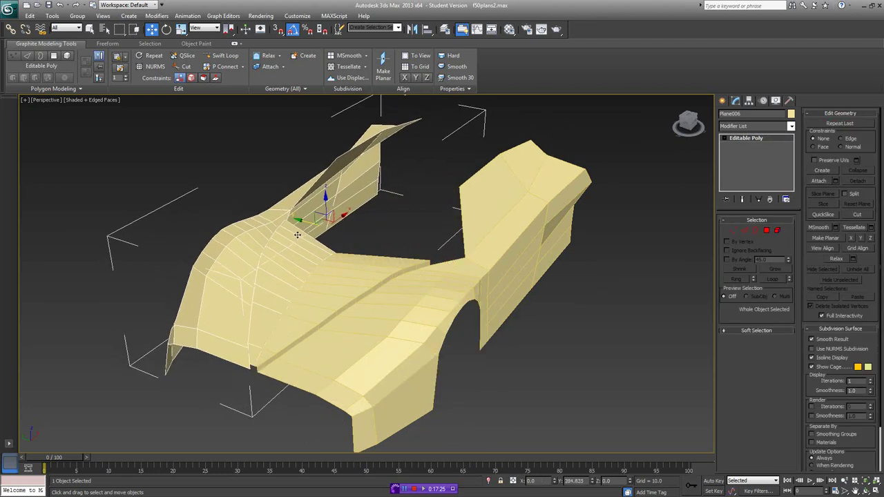
- Auto-smooth all polygons of the original body half with a 45 threshold, and clear the polygon selection
alt+middle_drag(456, 289, 538, 353)
click(515, 319)
alt+middle_drag(516, 319, 520, 316)
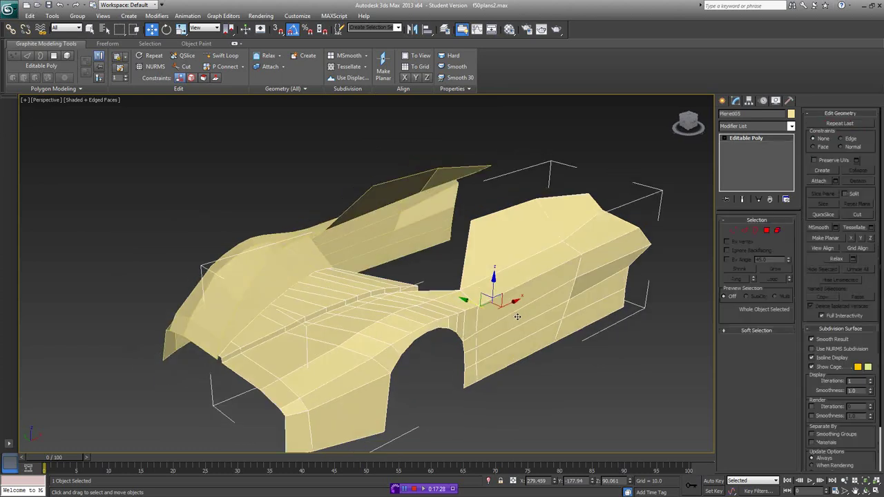
click(766, 230)
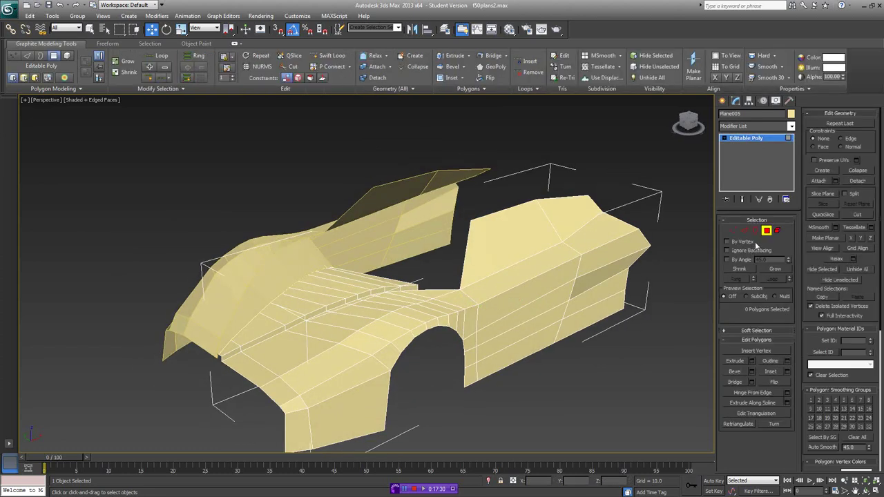
click(829, 447)
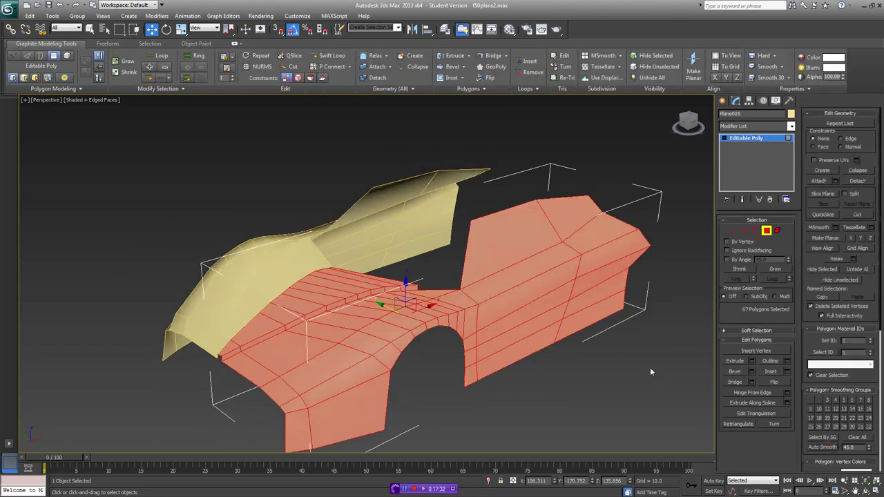
click(650, 367)
- Examine the smoothed shading of both body halves with and without edges, leaving polygon editing
alt+middle_drag(638, 355, 641, 352)
key(F4)
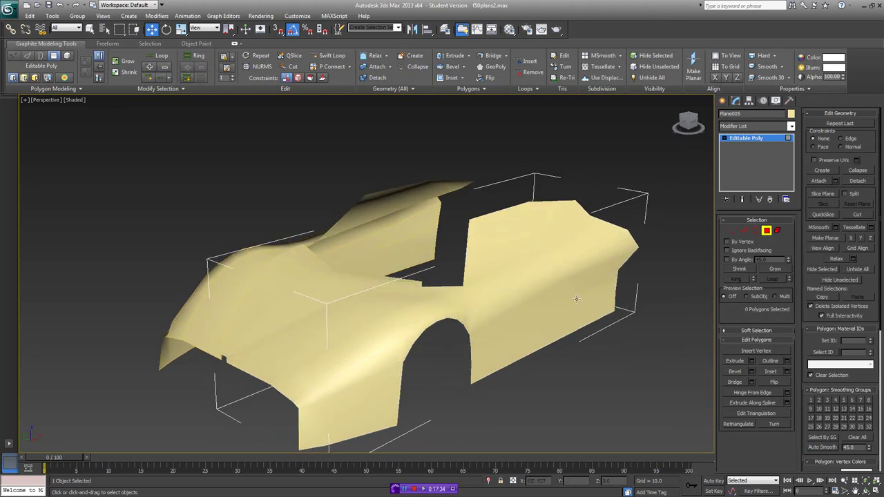
alt+middle_drag(576, 298, 525, 307)
click(746, 138)
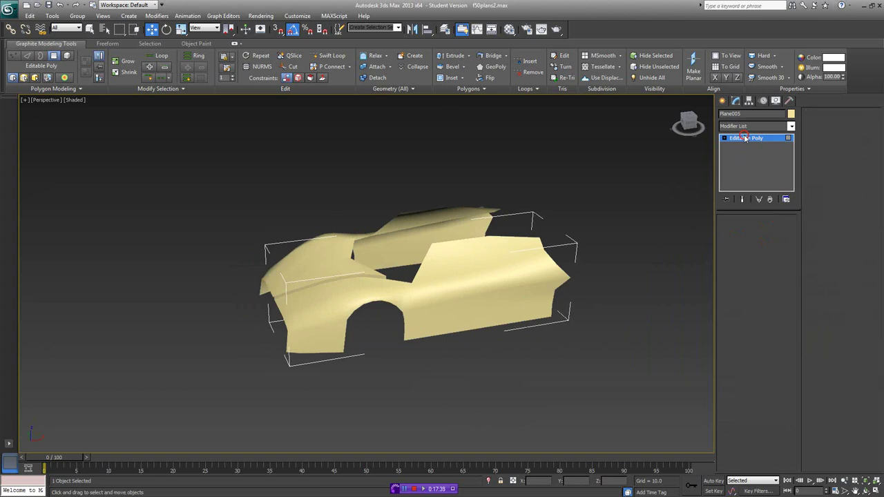
key(F4)
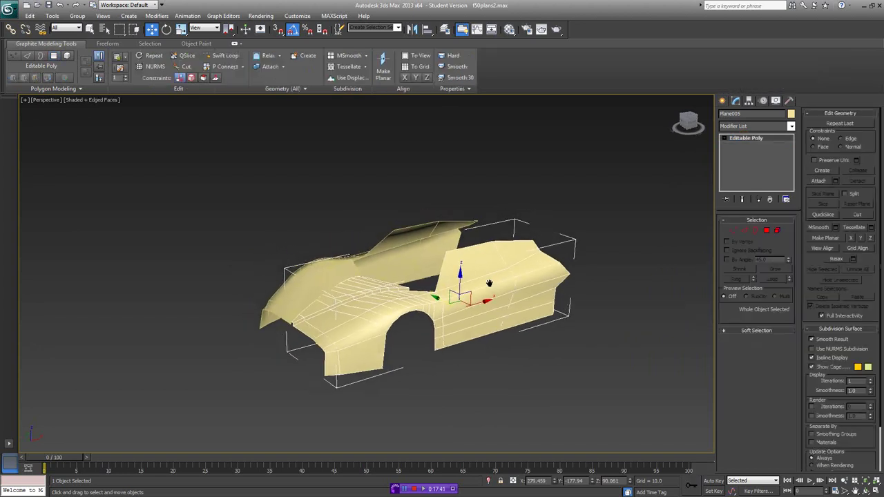
scroll(483, 277, up, 6)
alt+middle_drag(469, 295, 698, 198)
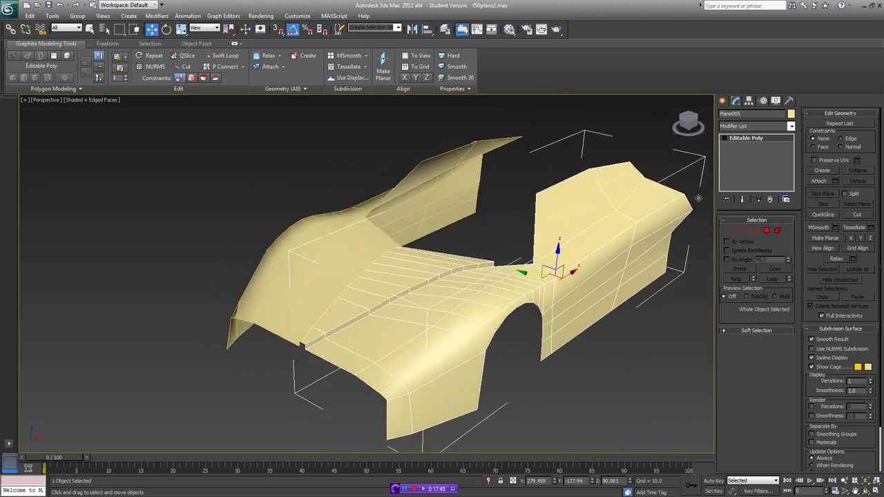
- Add a TurboSmooth modifier to the original body half and inspect the surface with and without edges
click(749, 126)
scroll(756, 276, down, 10)
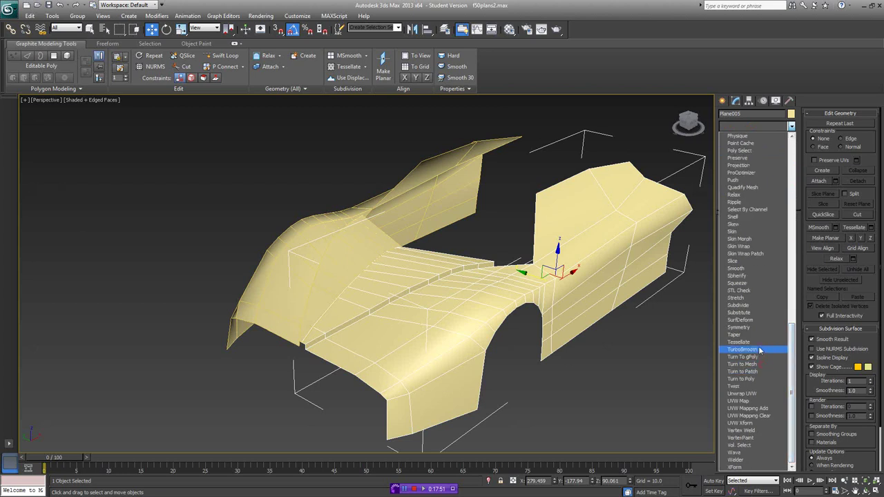
click(760, 351)
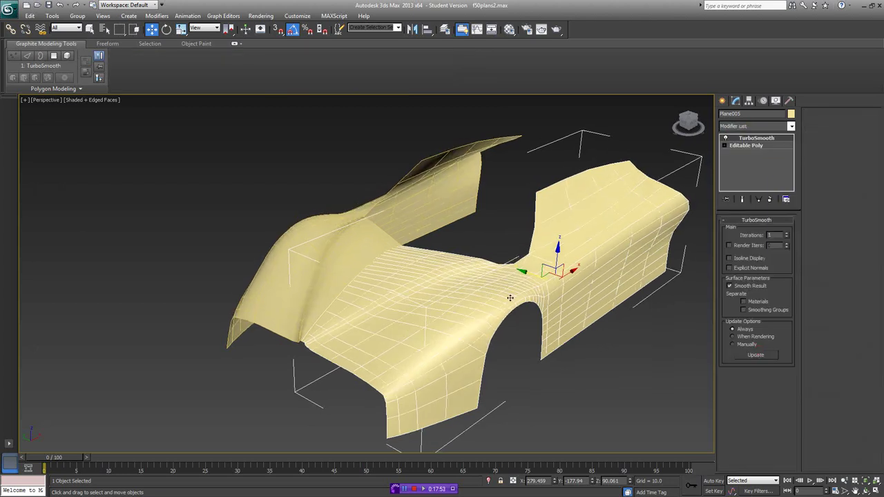
key(F4)
scroll(532, 291, up, 5)
scroll(533, 291, down, 4)
mouse_move(552, 293)
alt+middle_down()
mouse_move(539, 292)
mouse_move(560, 293)
alt+middle_up()
key(F4)
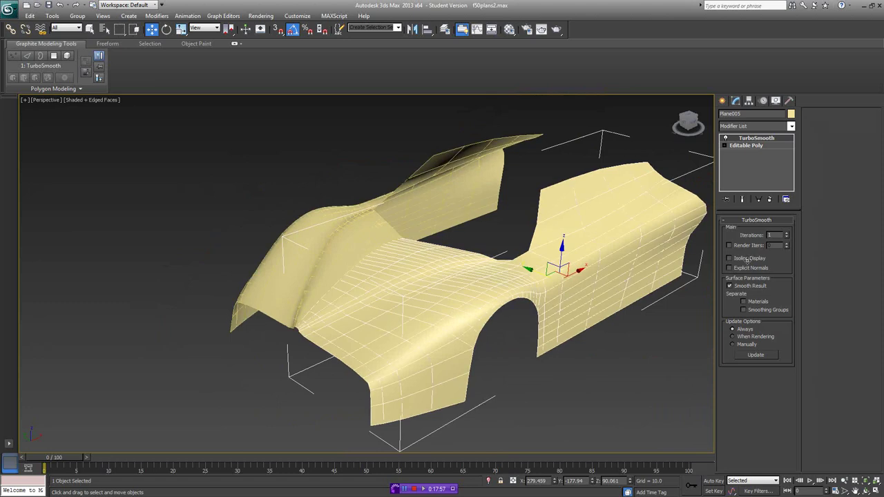
- Raise the TurboSmooth iterations to 2 and inspect the shaded body without edges
click(787, 234)
click(786, 234)
key(F4)
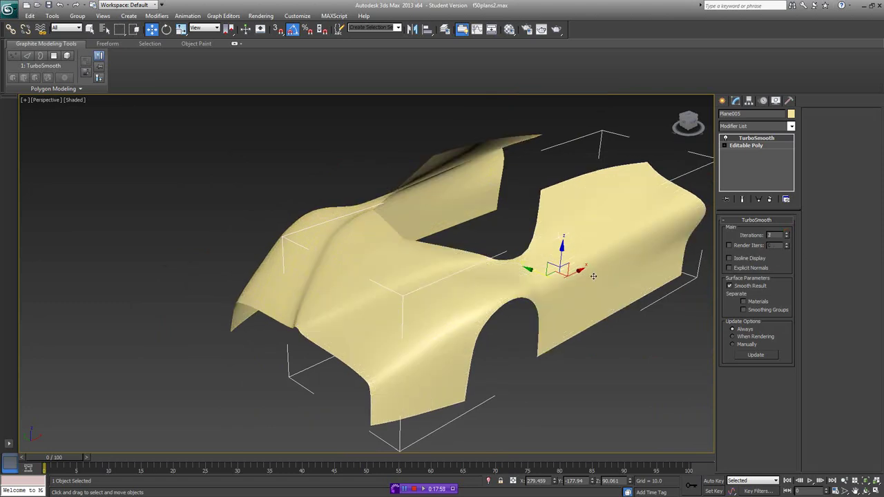
alt+middle_drag(593, 276, 646, 257)
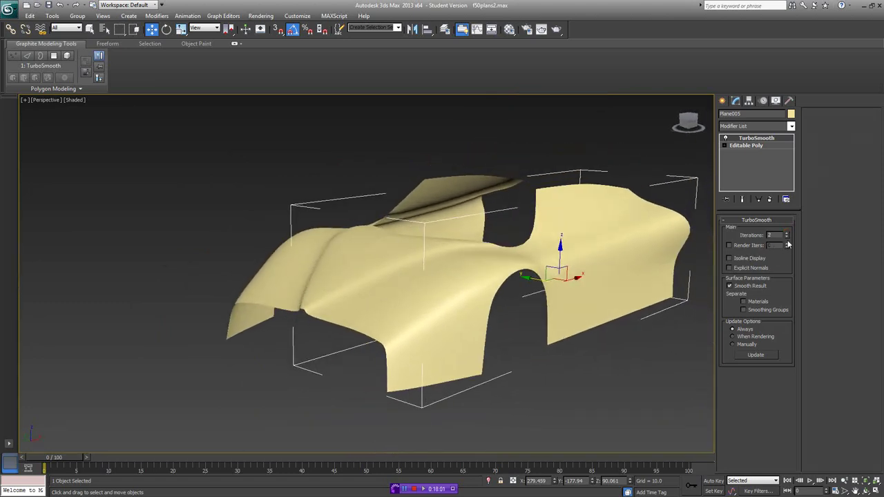
- Inspect the bonnet step in the base mesh at edge level, and set the TurboSmooth iterations to 1
click(734, 146)
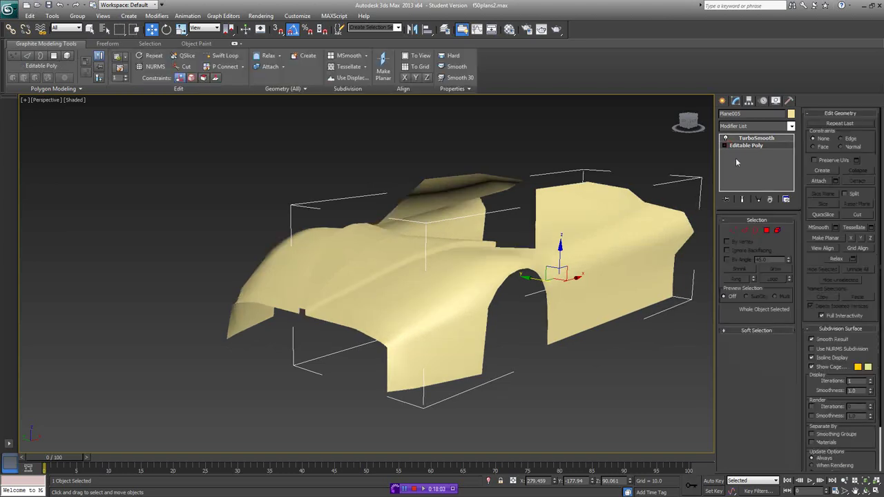
alt+middle_drag(564, 229, 568, 237)
key(F4)
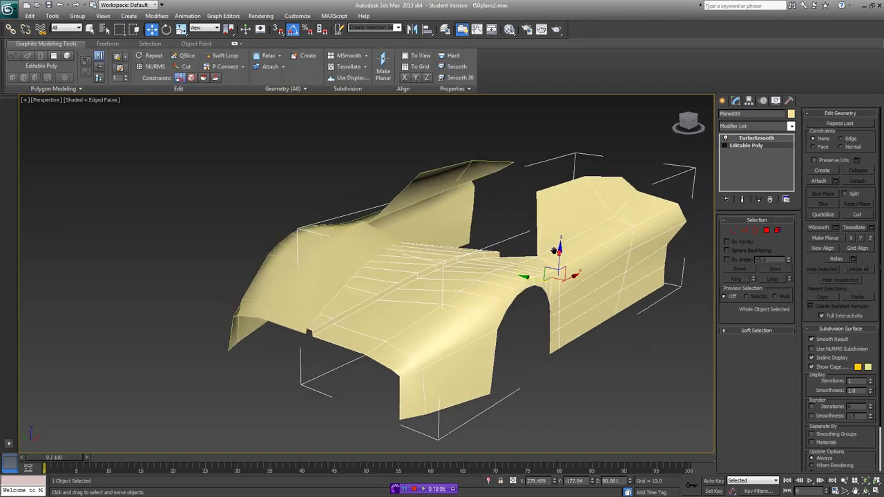
scroll(558, 246, up, 3)
click(746, 229)
alt+middle_drag(589, 254, 577, 264)
alt+middle_drag(710, 221, 572, 236)
click(766, 138)
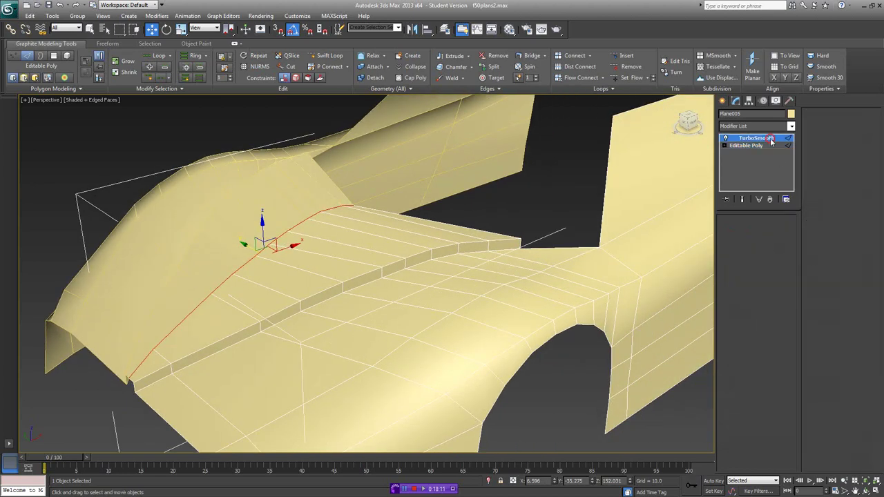
click(787, 237)
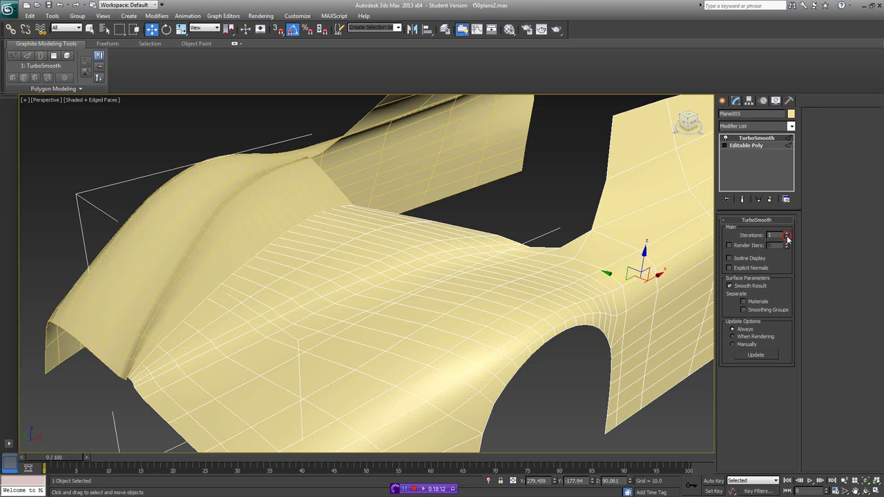
- Activate Swift Loop on the base mesh and change the original body half's object colour to dark blue
click(727, 147)
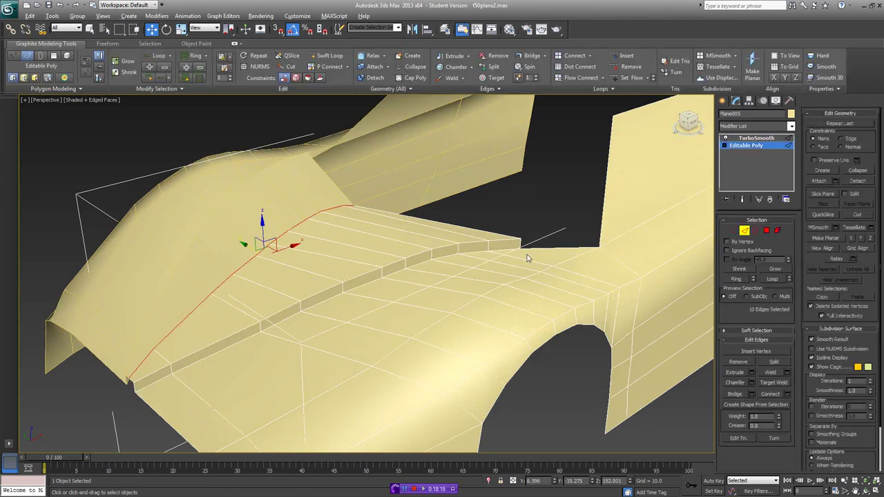
alt+middle_drag(527, 258, 462, 224)
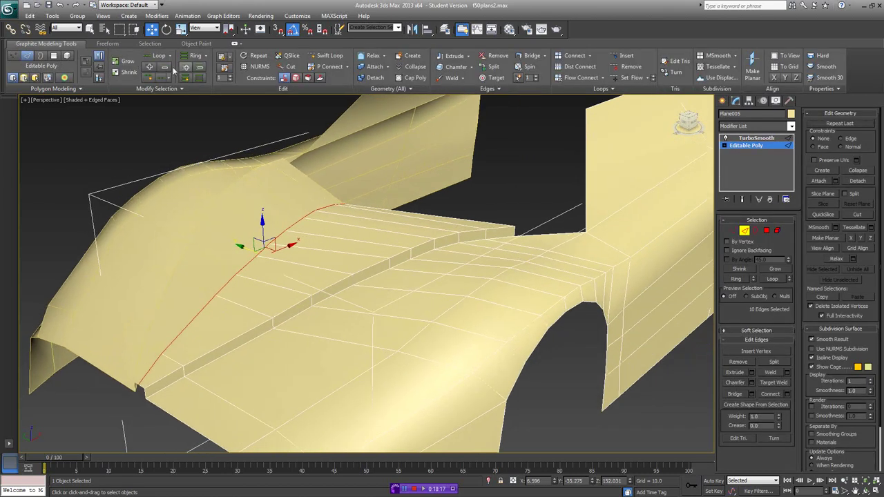
click(329, 56)
alt+middle_drag(410, 166, 519, 212)
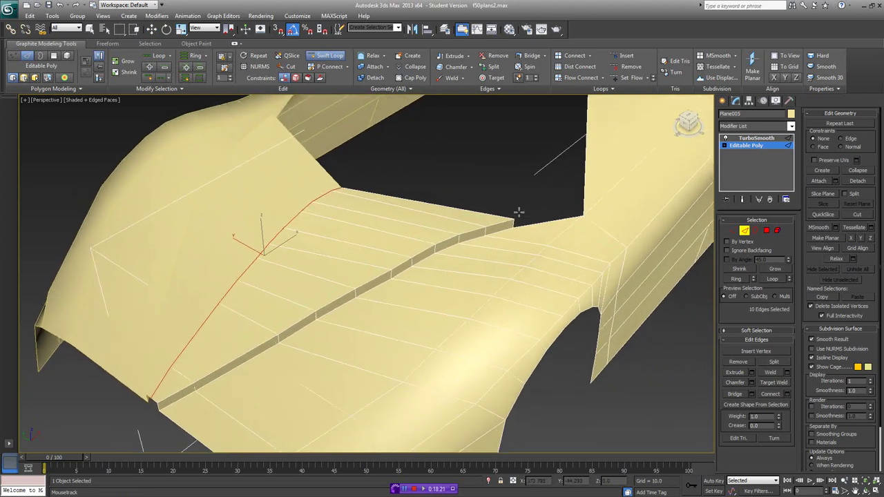
click(791, 114)
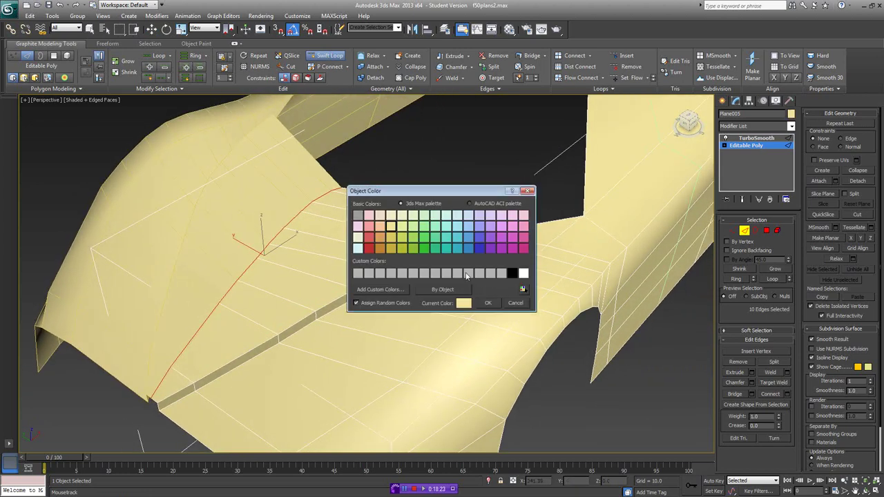
click(475, 246)
click(488, 303)
alt+middle_drag(467, 300, 452, 288)
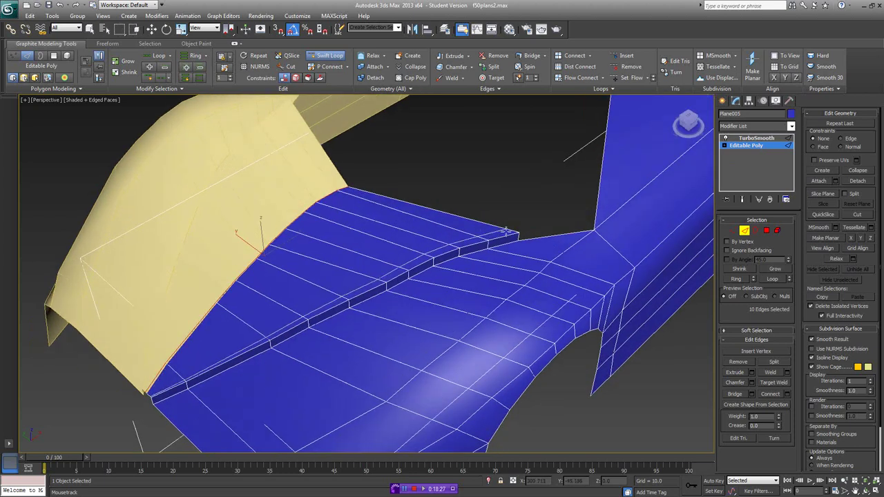
- Insert supporting edge loops beside the bonnet's raised step and display the TurboSmooth result
double_click(489, 247)
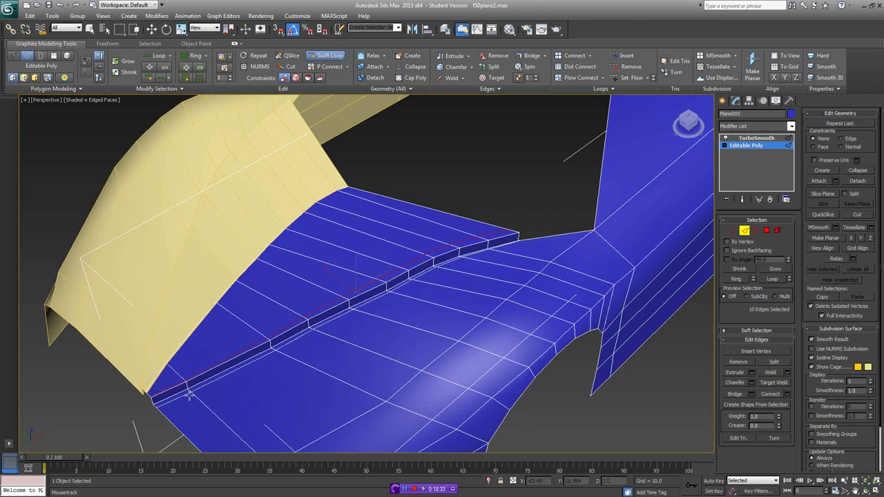
alt+middle_drag(418, 322, 435, 299)
click(750, 138)
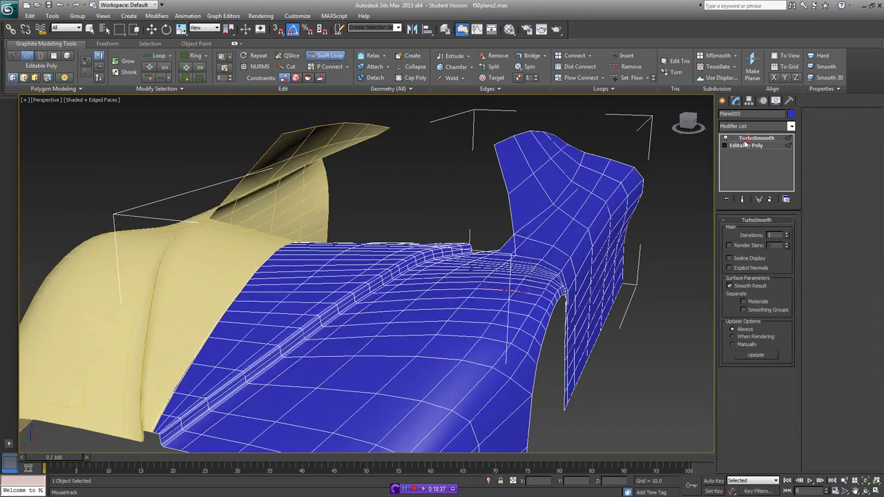
- Finish Swift Loop and inspect the TurboSmoothed bonnet crease with and without edged faces
key(w)
key(F4)
alt+middle_drag(531, 258, 512, 257)
key(F4)
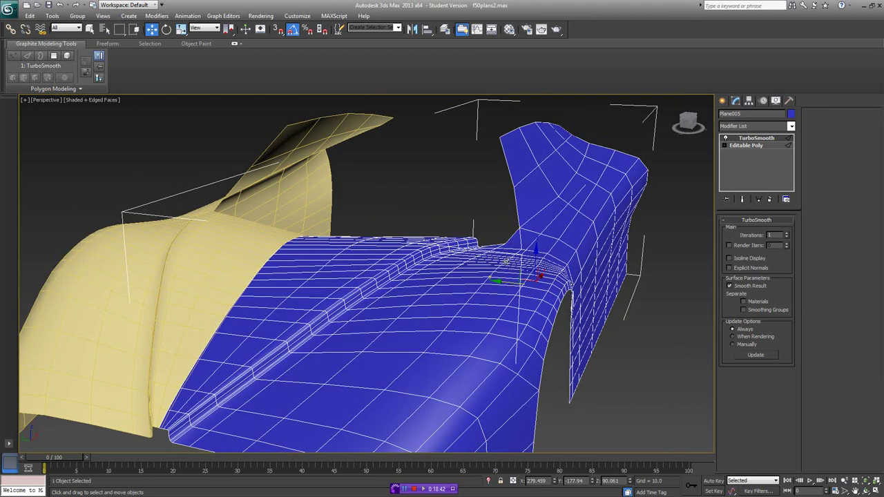
key(F4)
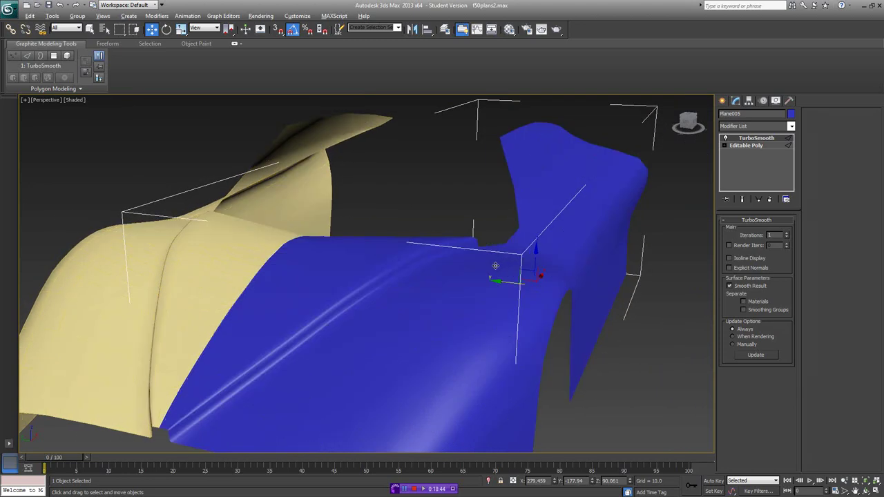
alt+middle_drag(495, 266, 496, 264)
- Undo the supporting edge loops beside the bonnet step to compare the smoothed crease, and redo them
key(ctrl+z)
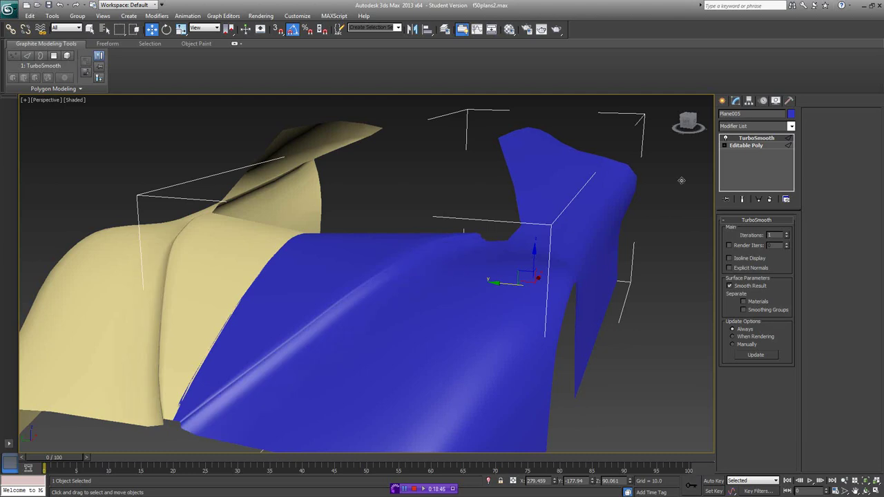
key(F4)
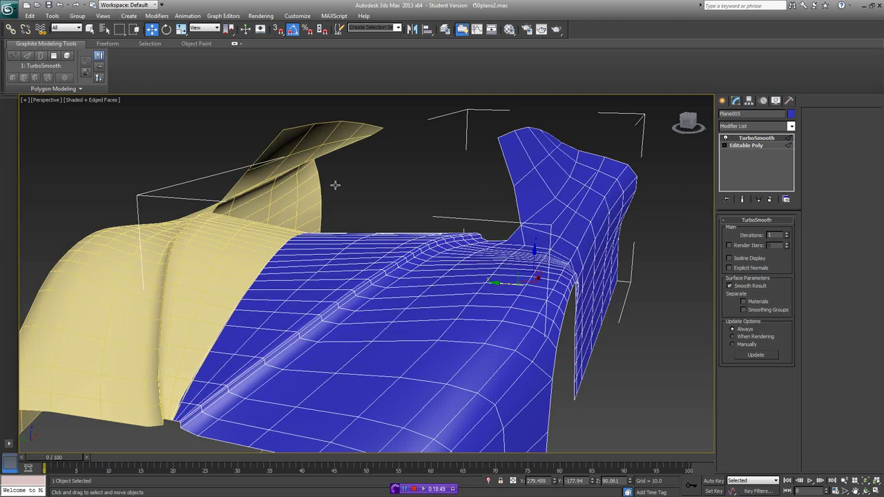
alt+middle_drag(401, 245, 406, 243)
key(ctrl+z)
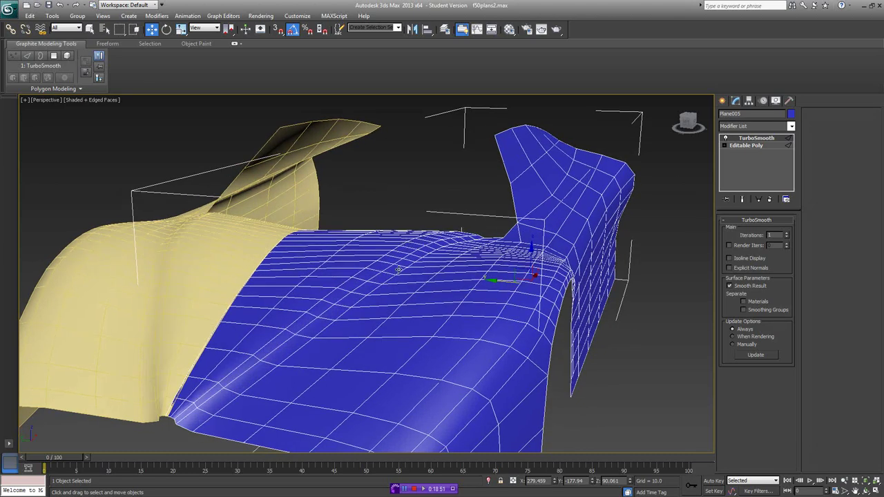
key(F4)
click(74, 5)
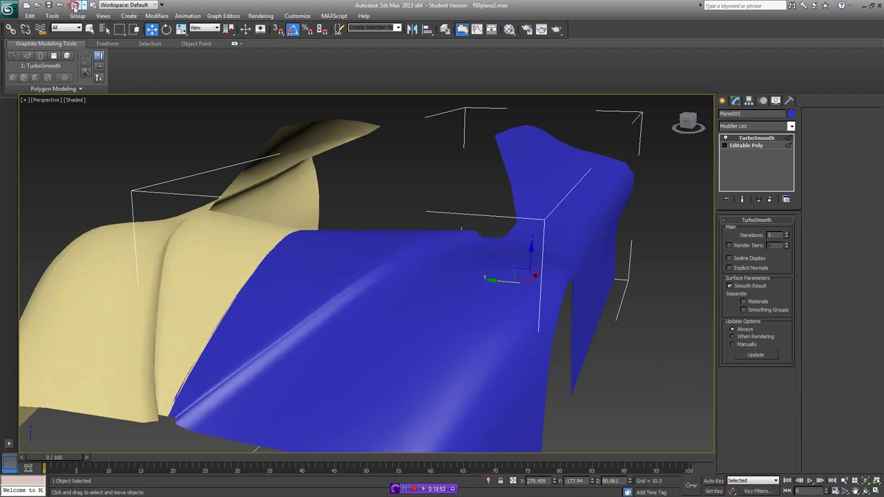
click(74, 5)
mouse_move(551, 240)
alt+middle_down()
mouse_move(542, 243)
mouse_move(555, 257)
mouse_move(525, 259)
mouse_move(567, 256)
alt+middle_up()
key(F4)
mouse_move(510, 255)
alt+middle_down()
mouse_move(525, 248)
mouse_move(515, 247)
alt+middle_up()
key(F4)
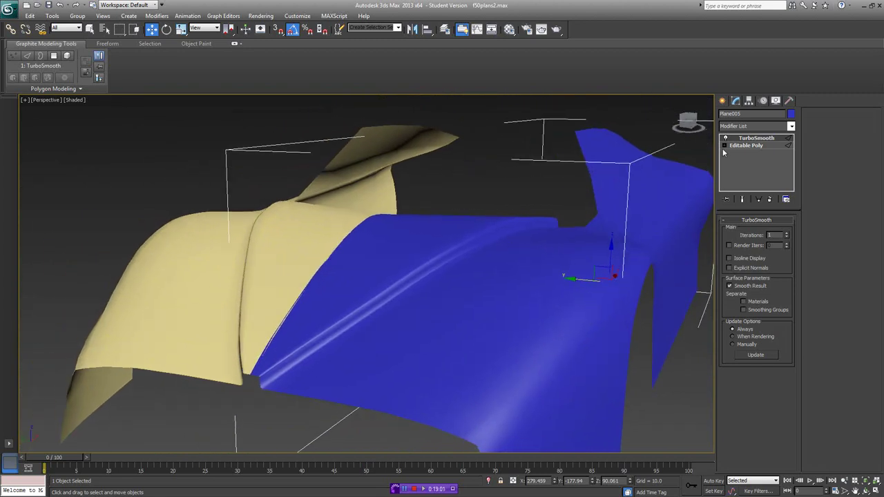
- Insert an edge loop with Swift Loop along the middle of the bonnet's raised step and return to the TurboSmooth result
key(F4)
click(724, 145)
click(738, 161)
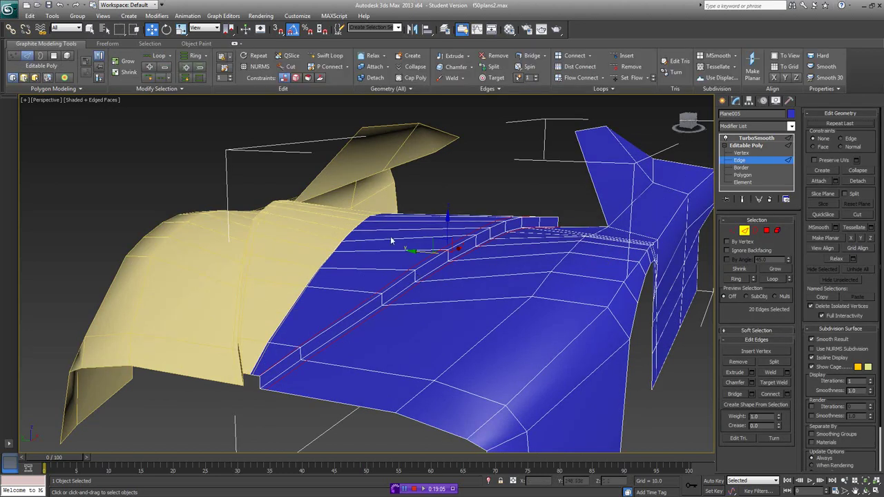
click(330, 55)
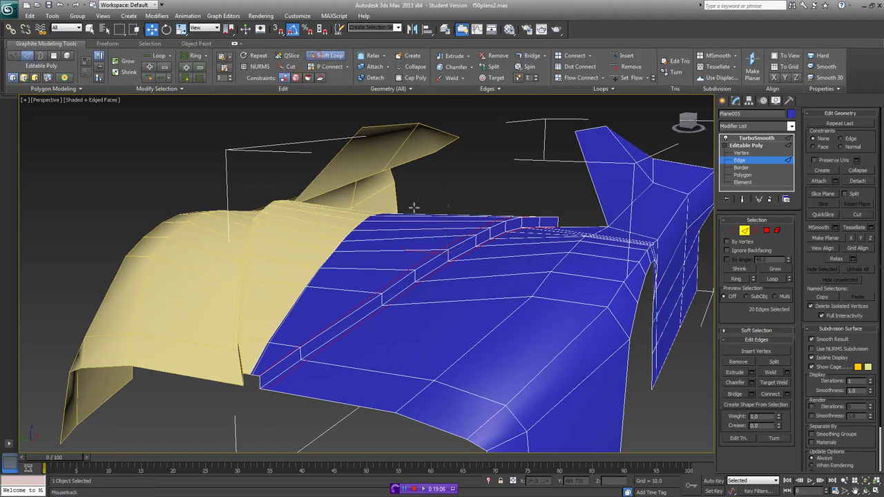
click(415, 277)
key(w)
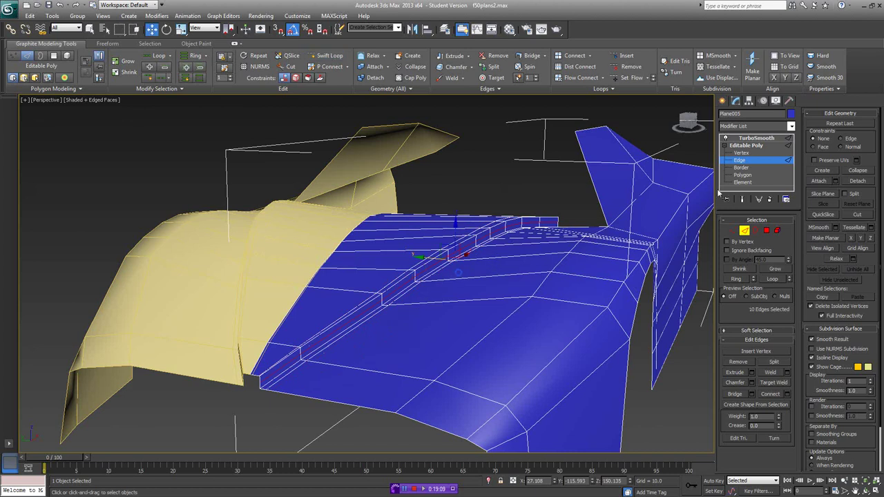
click(757, 139)
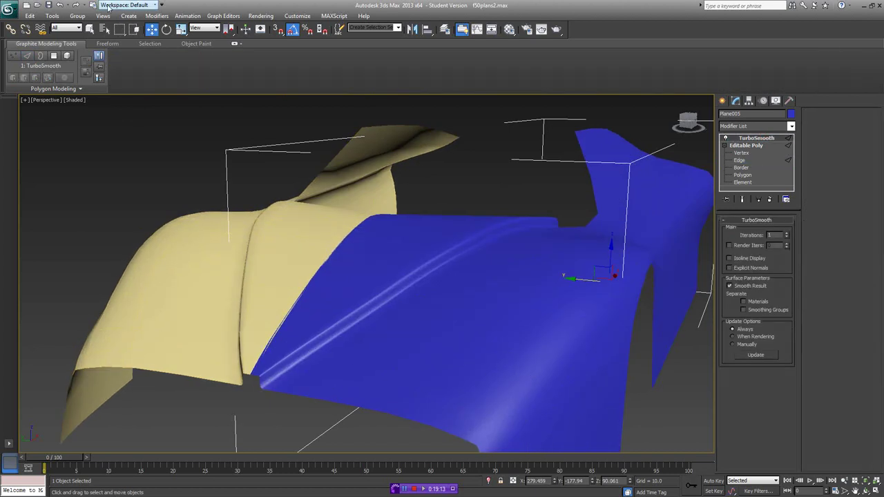
- Examine the smoothed body half with edged faces displayed and nothing selected
mouse_move(256, 113)
alt+middle_down()
mouse_move(518, 218)
mouse_move(502, 217)
alt+middle_up()
key(F4)
alt+middle_drag(558, 237, 532, 251)
scroll(437, 249, down, 3)
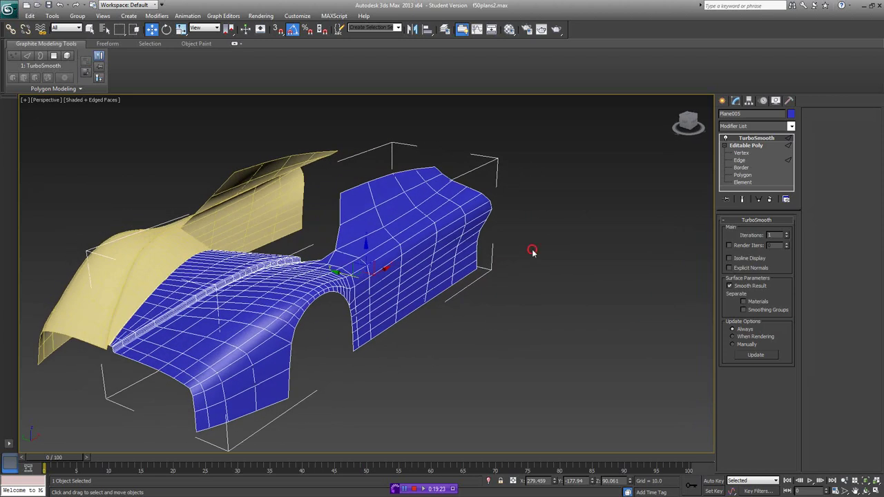
click(533, 251)
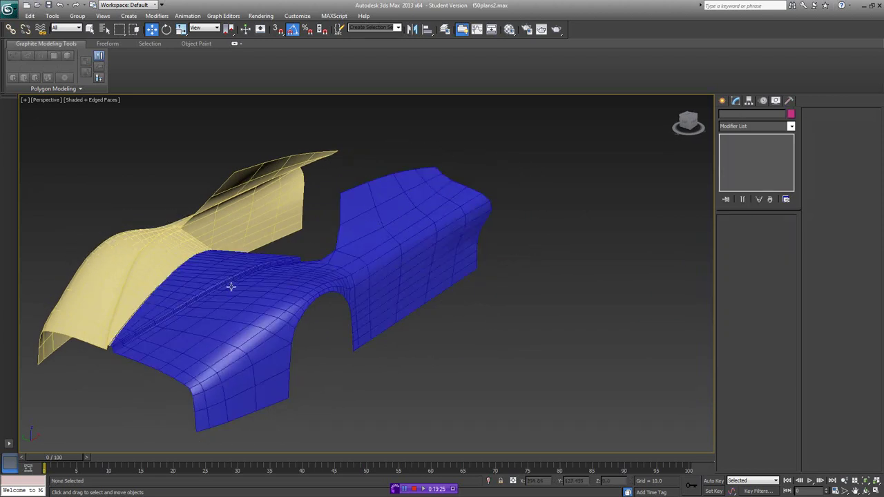
scroll(258, 283, up, 4)
- Select the blue body half and compare its base mesh at edge level with the TurboSmooth result, with edges hidden
click(332, 266)
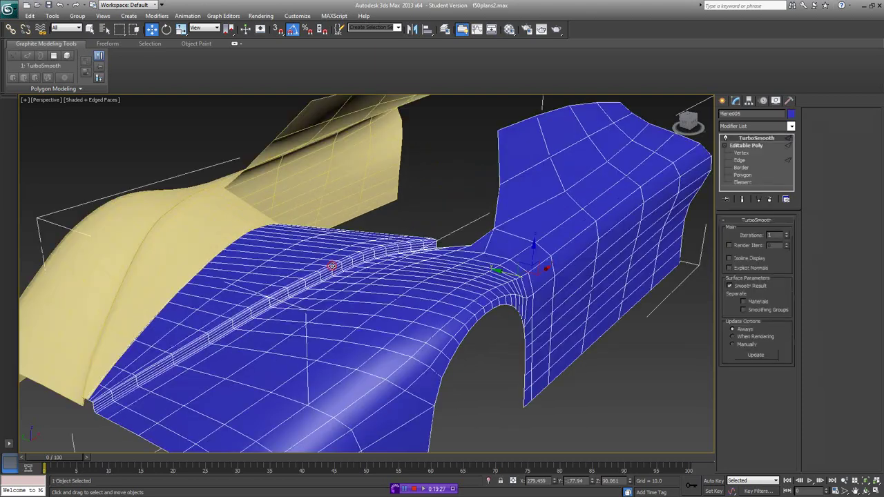
key(F4)
alt+middle_drag(332, 267, 344, 266)
click(738, 161)
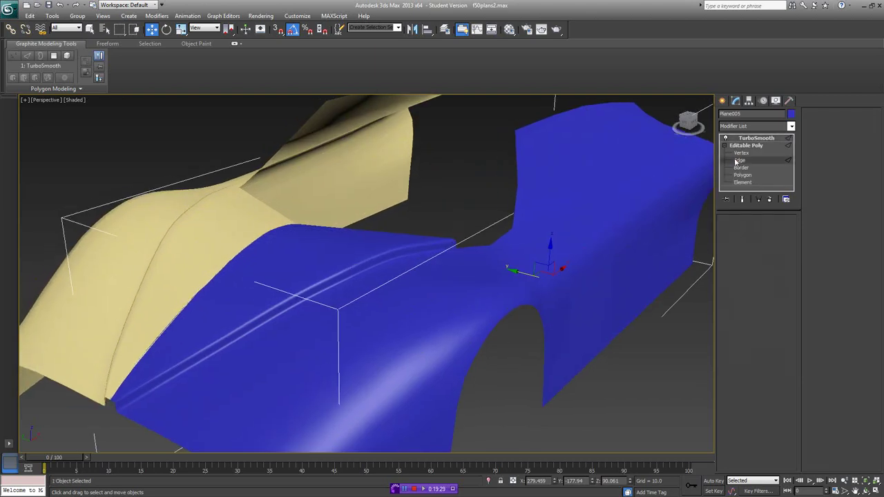
scroll(491, 251, down, 5)
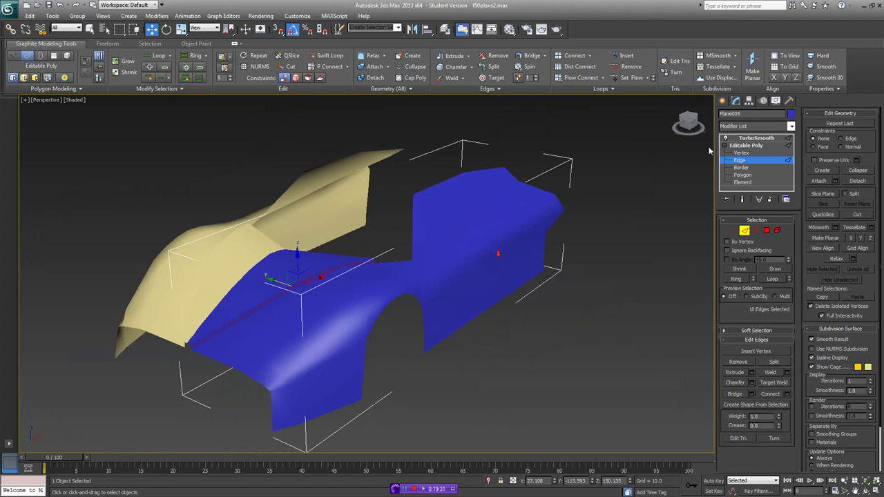
click(756, 139)
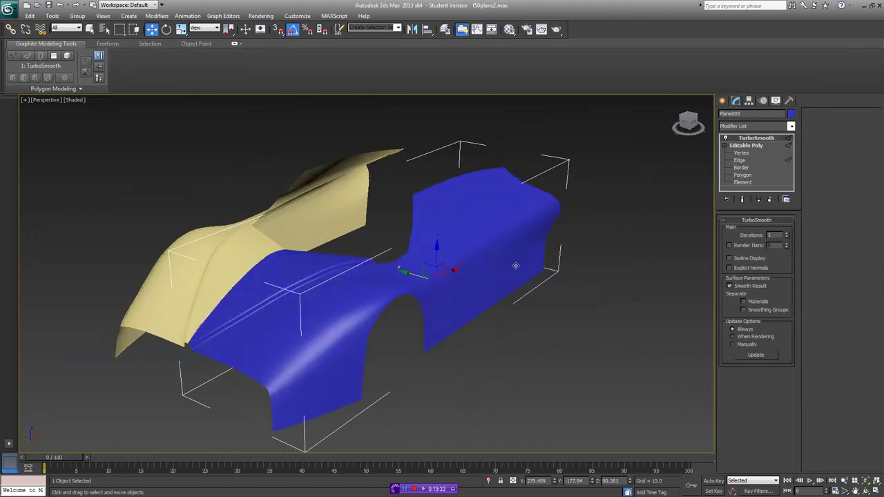